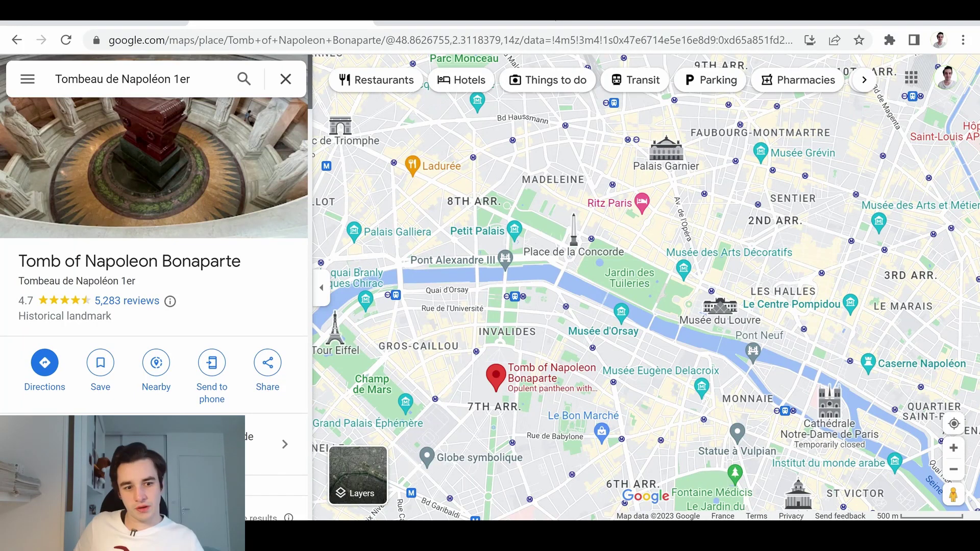
Show all 5,283 reviews for the Tomb of Napoleon Bonaparte and select the page URL
click(136, 303)
click(207, 38)
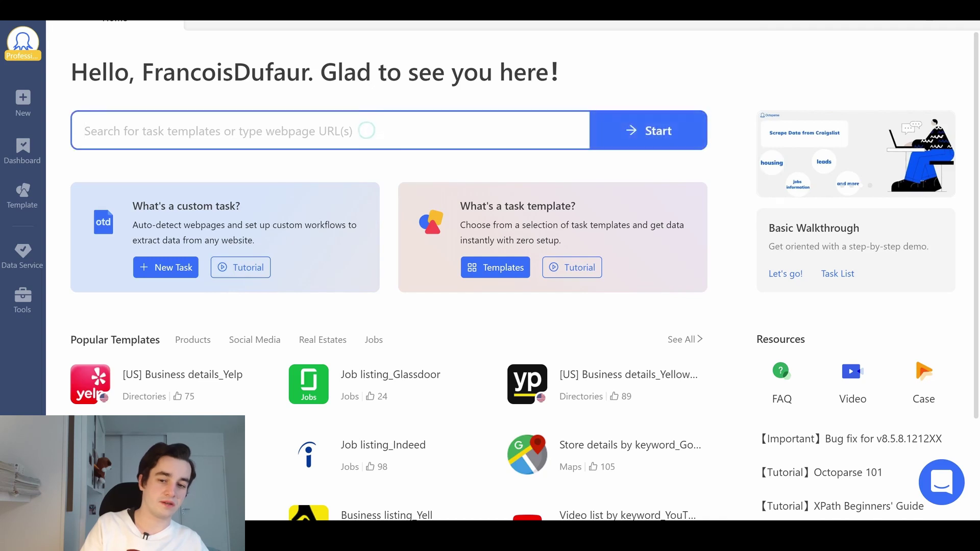
Start a new task from the pasted reviews URL, browse the page and reject Google's cookie consent
key(ctrl+v)
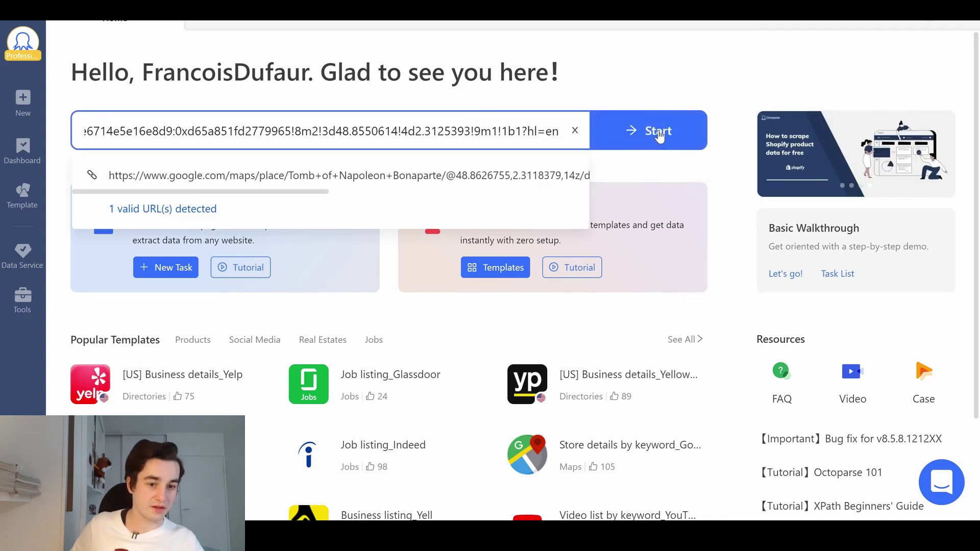
click(659, 136)
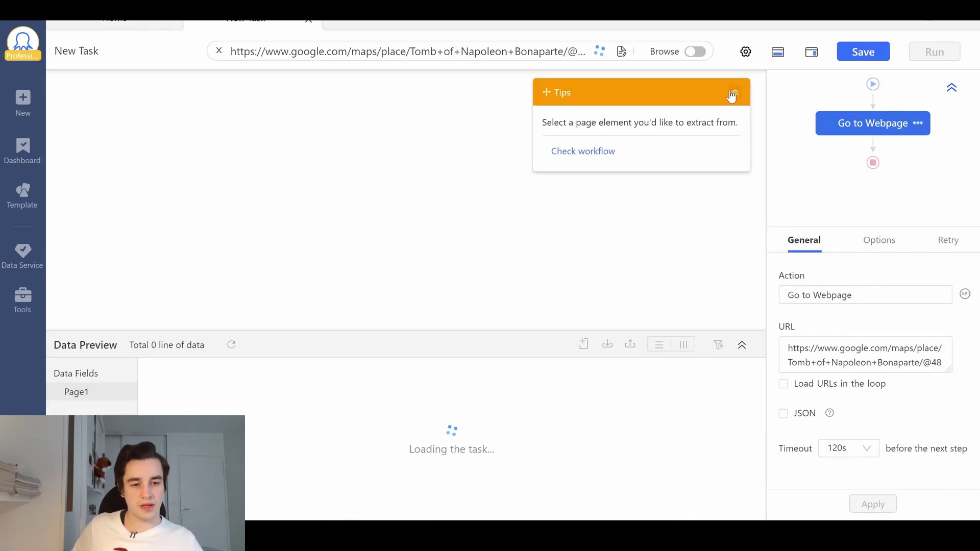
click(732, 93)
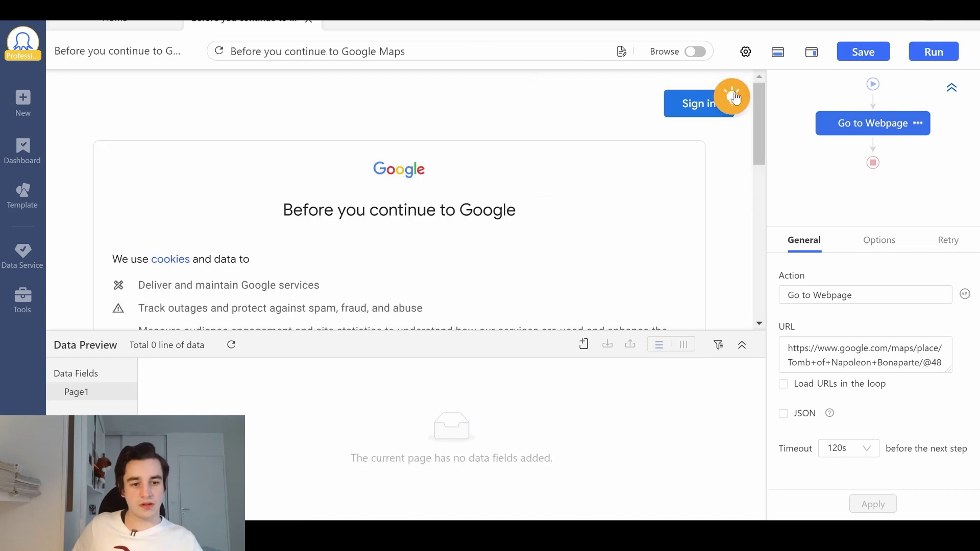
click(694, 51)
scroll(464, 221, down, 5)
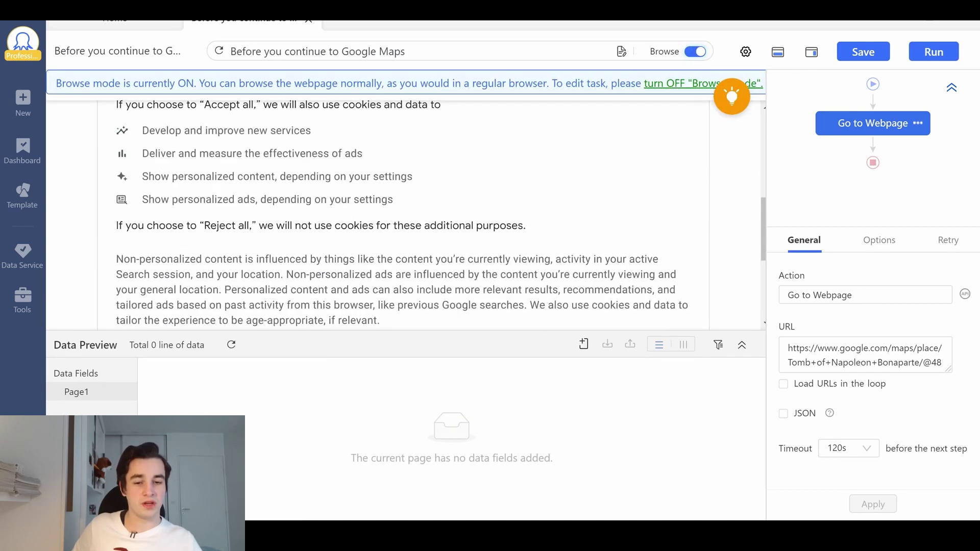
scroll(341, 247, down, 5)
click(328, 221)
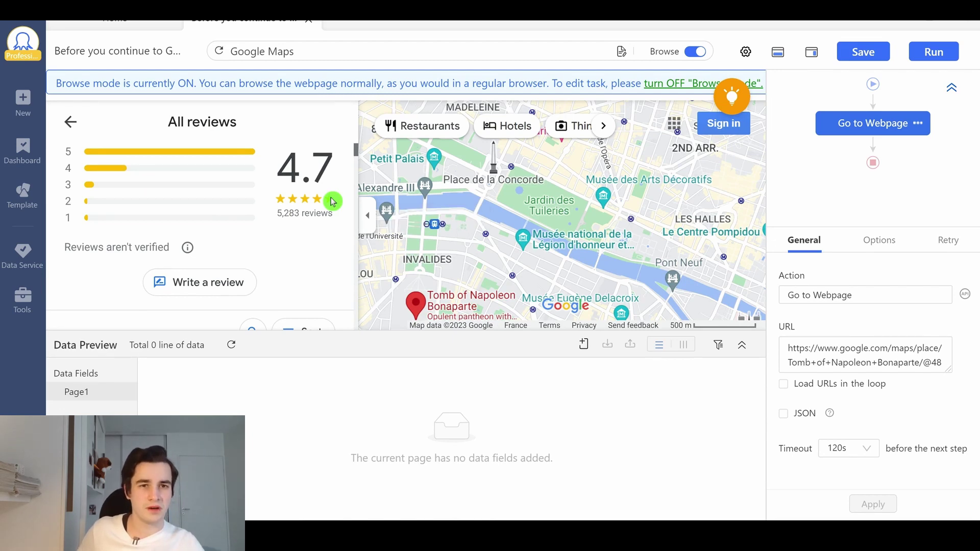
Set the Go to Webpage step to use cookies saved from the current page and apply
click(694, 52)
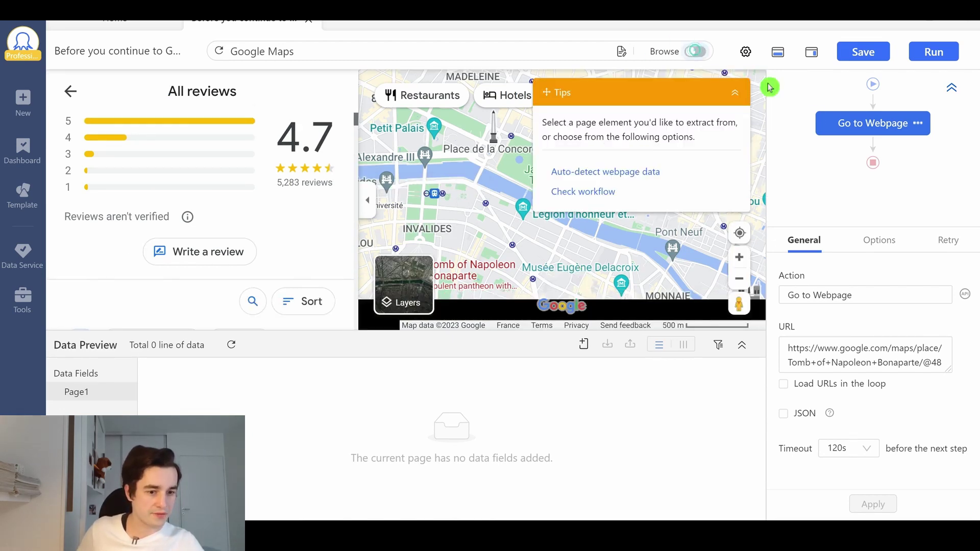
click(873, 243)
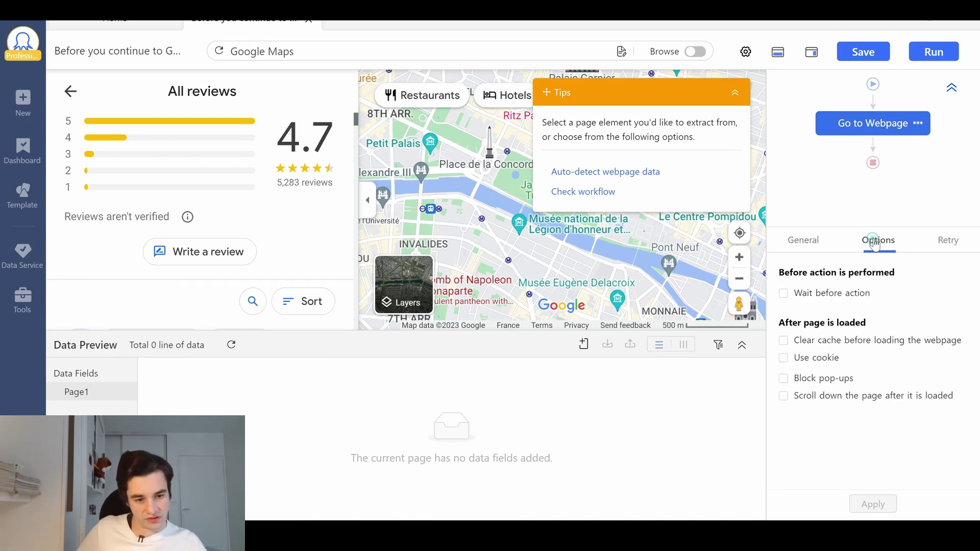
click(826, 360)
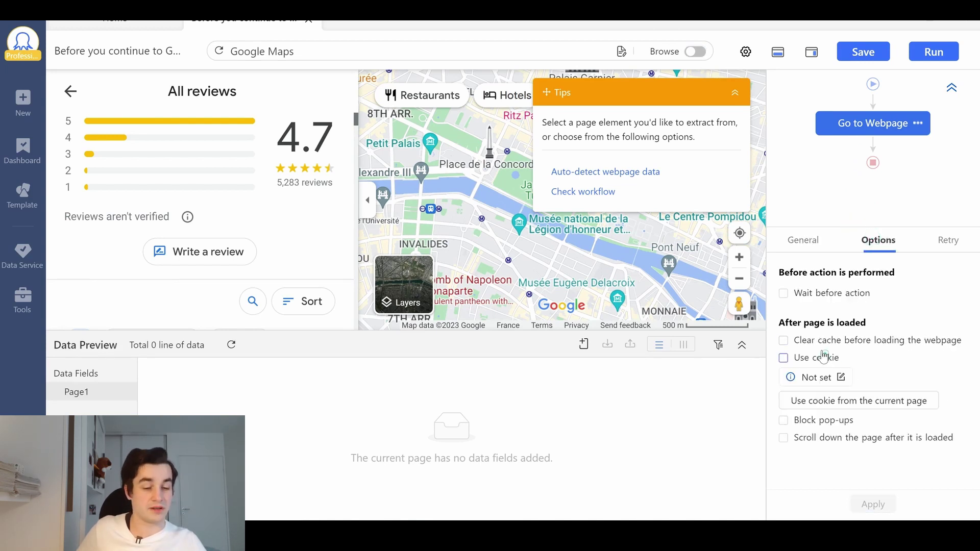
click(839, 400)
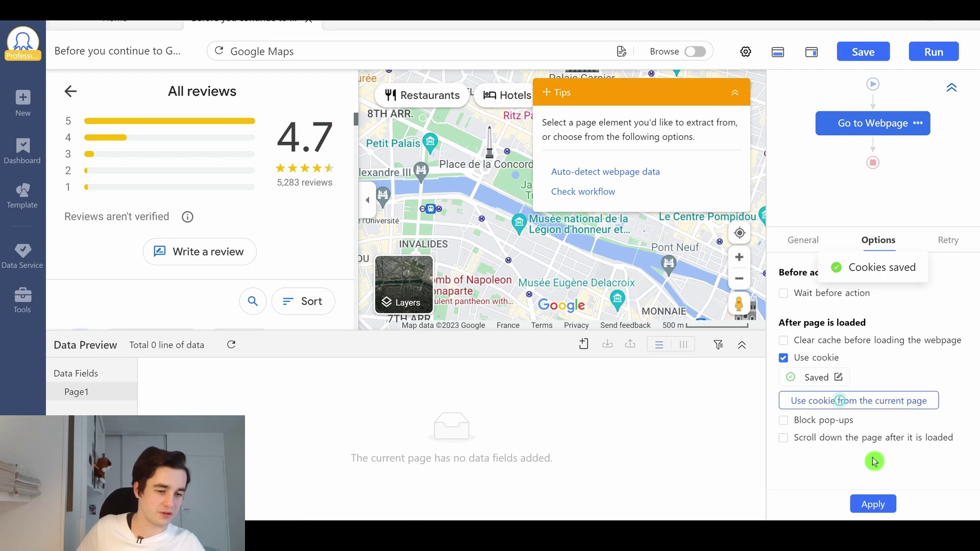
click(874, 504)
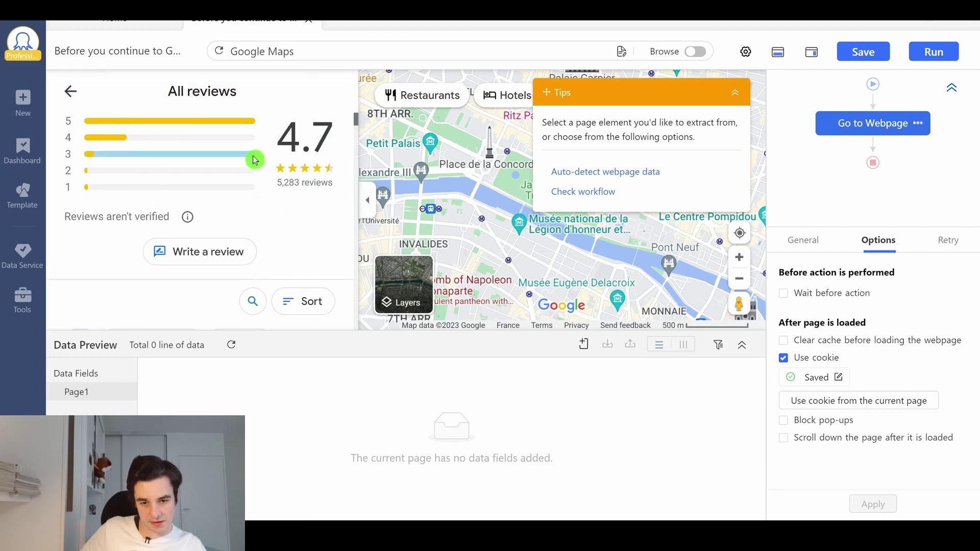
scroll(275, 168, down, 5)
scroll(291, 177, down, 1)
scroll(292, 177, up, 1)
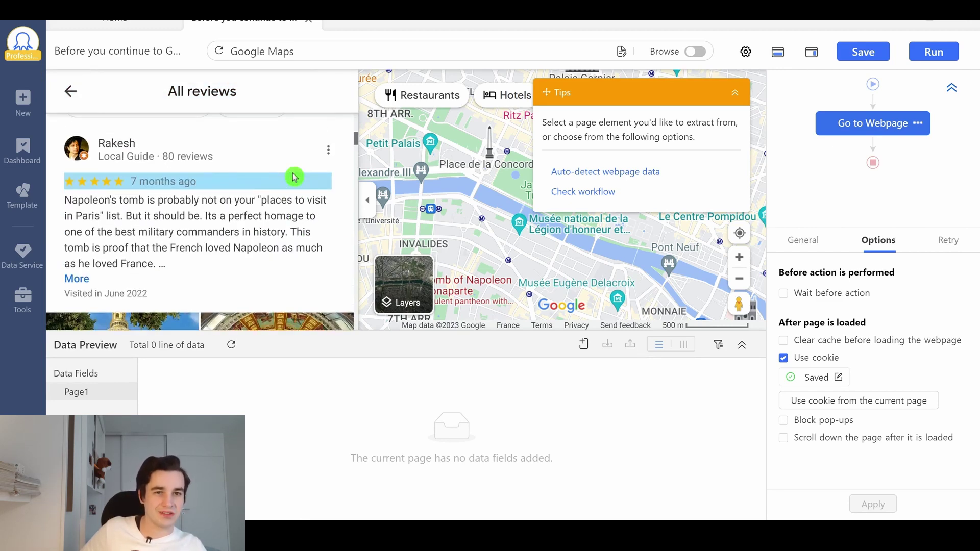
scroll(292, 177, up, 5)
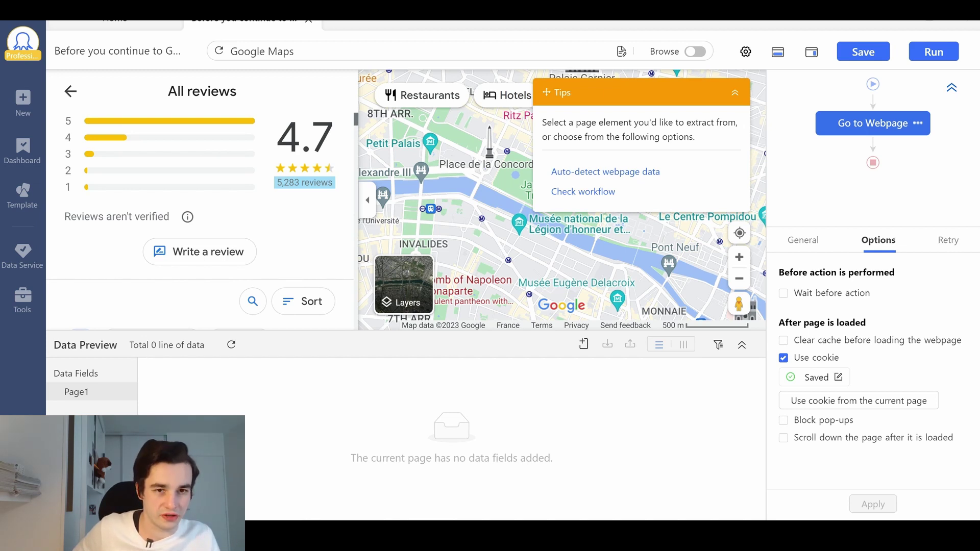
Add a Loop step after Go to Webpage in Scroll Page mode, renamed Scroll
click(872, 144)
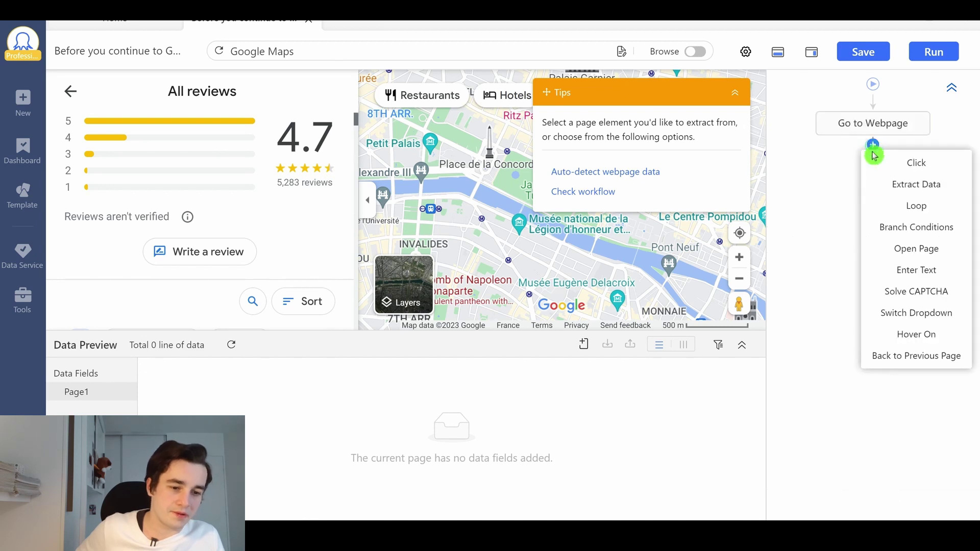
click(904, 207)
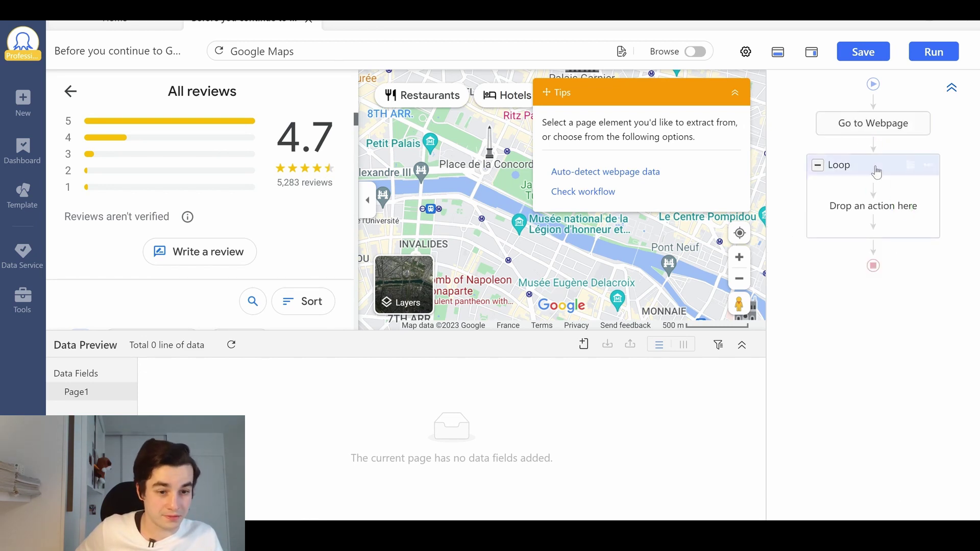
click(854, 169)
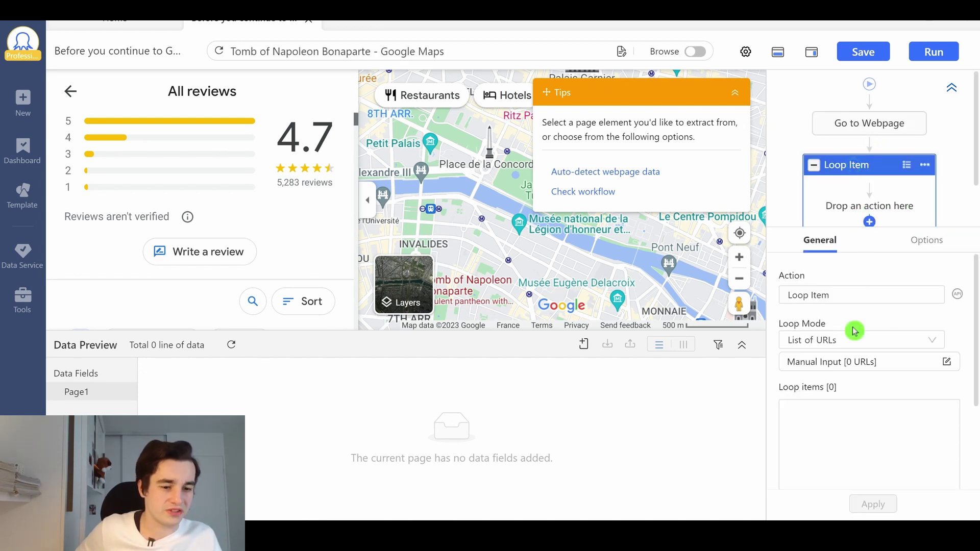
click(845, 340)
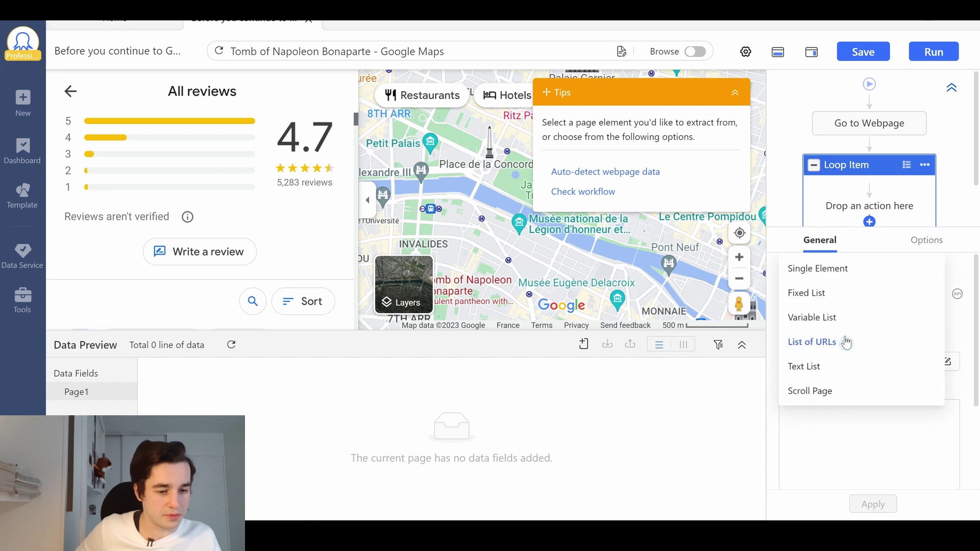
click(796, 392)
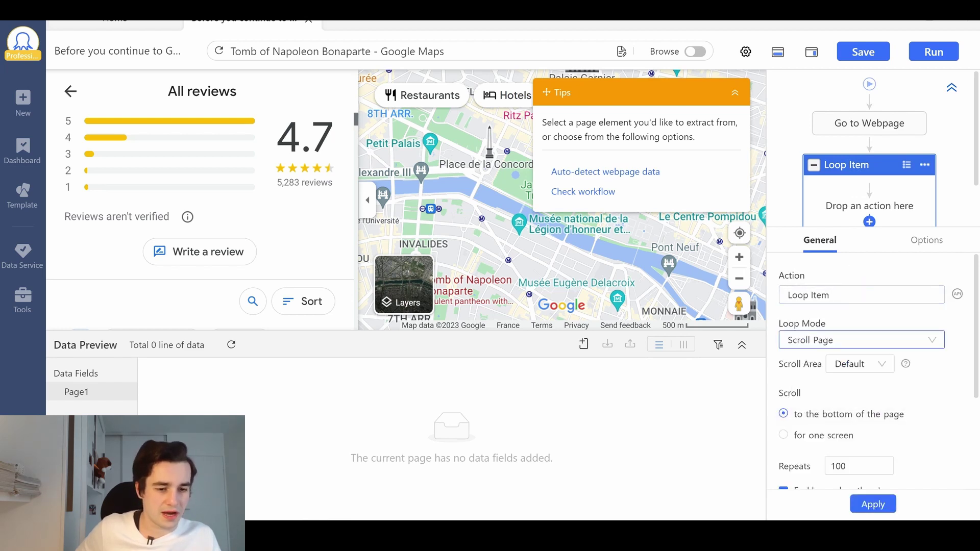
drag(850, 294, 779, 281)
text(Scroll)
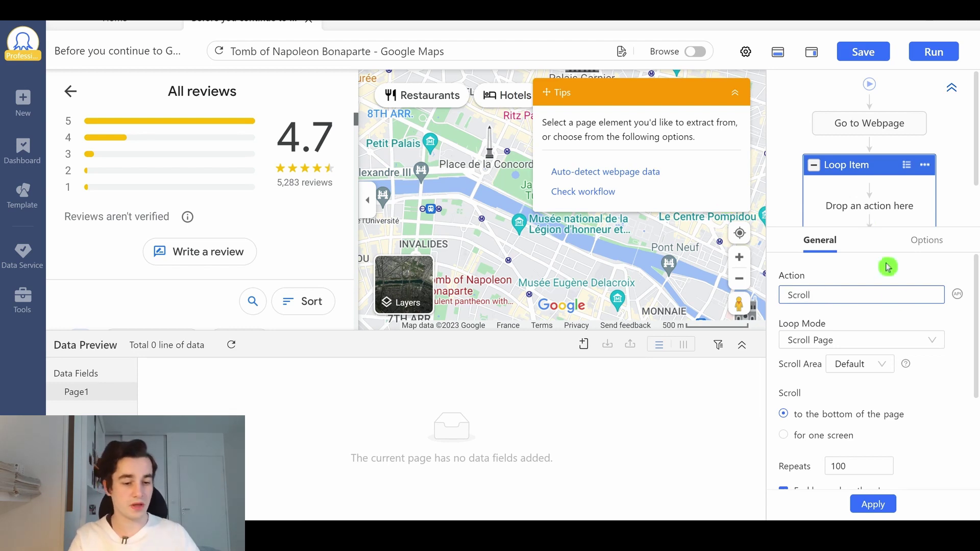
click(869, 506)
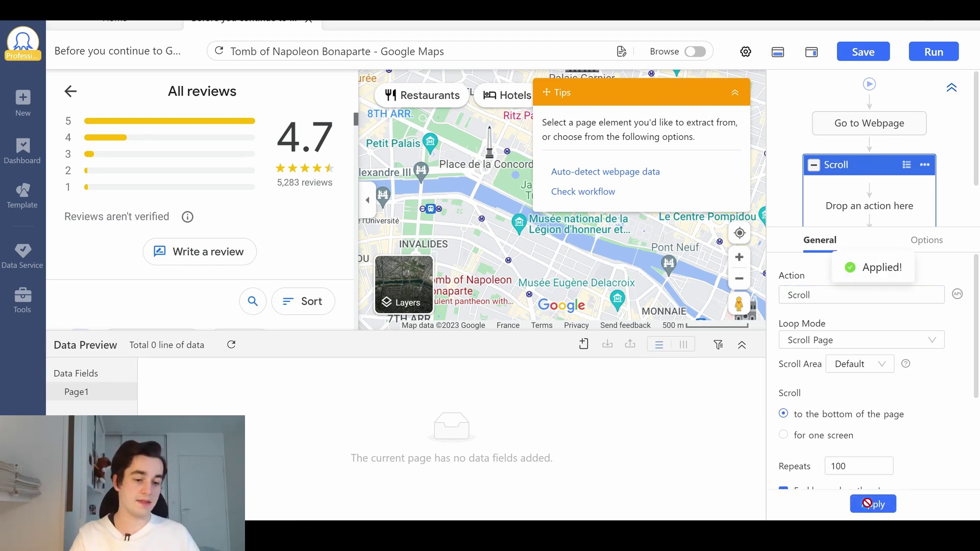
Set the Scroll step's scroll area to Partial, ready for an XPath
click(862, 376)
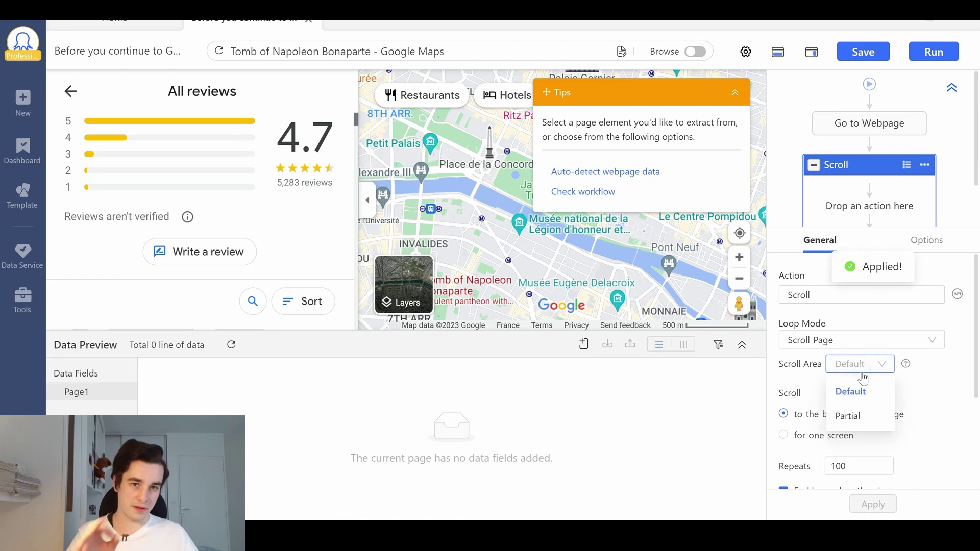
click(854, 418)
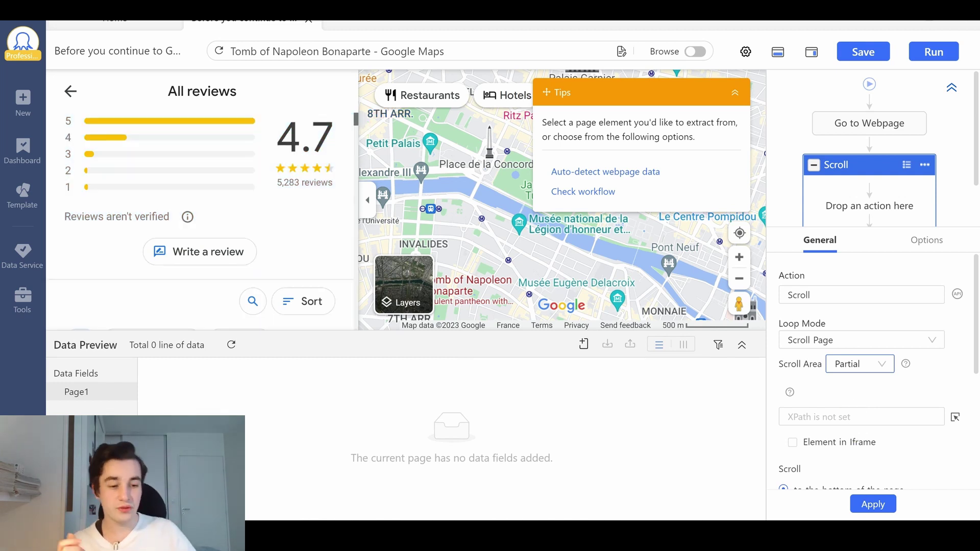
click(850, 417)
click(818, 404)
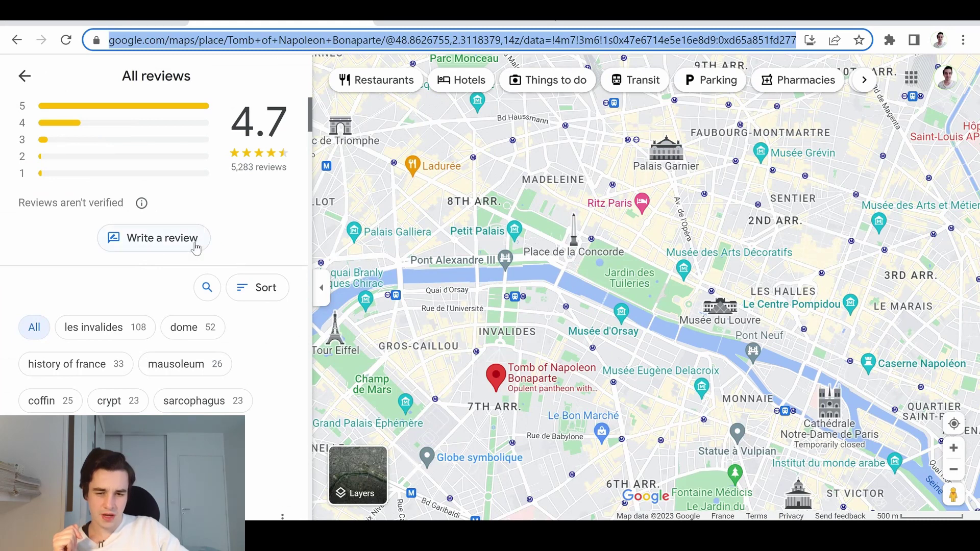
Inspect the All reviews panel container element in Chrome DevTools
right_click(293, 223)
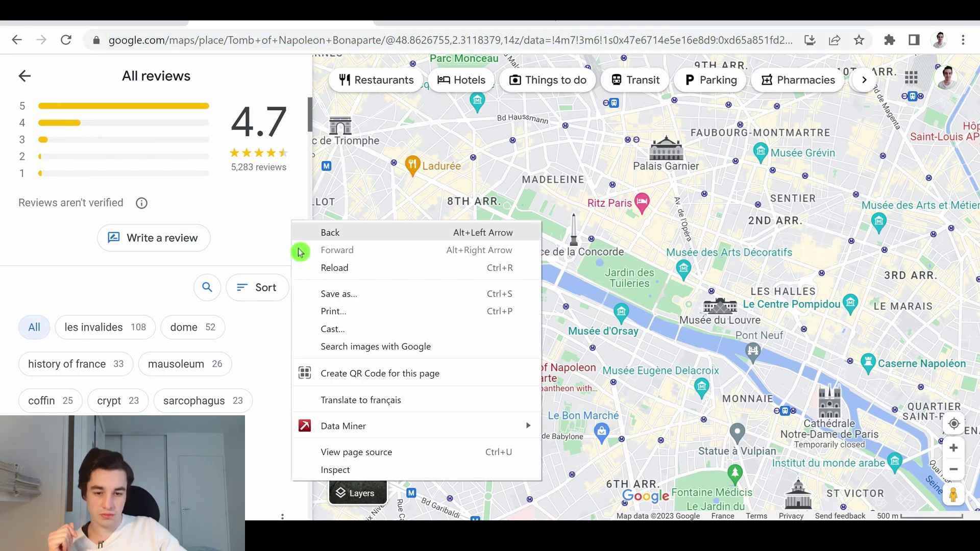
click(329, 470)
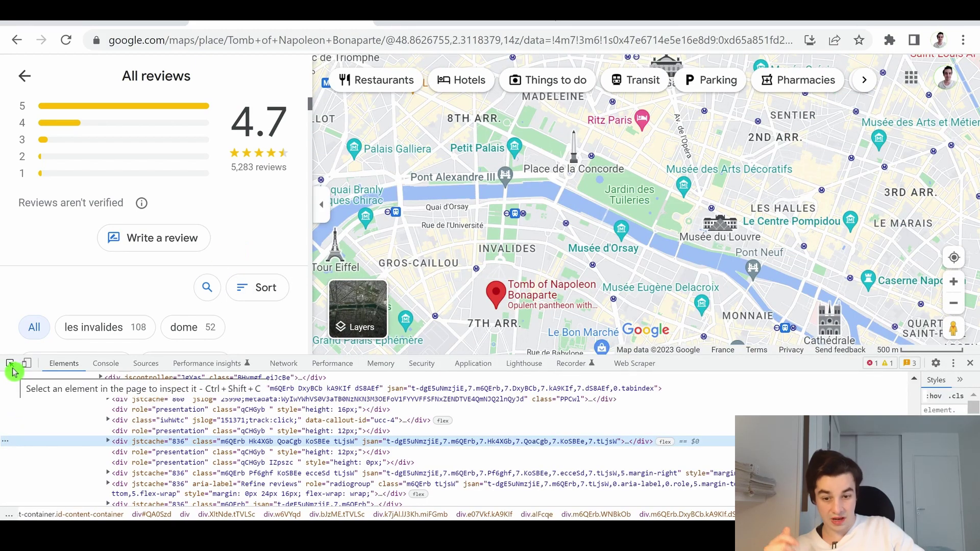
click(12, 372)
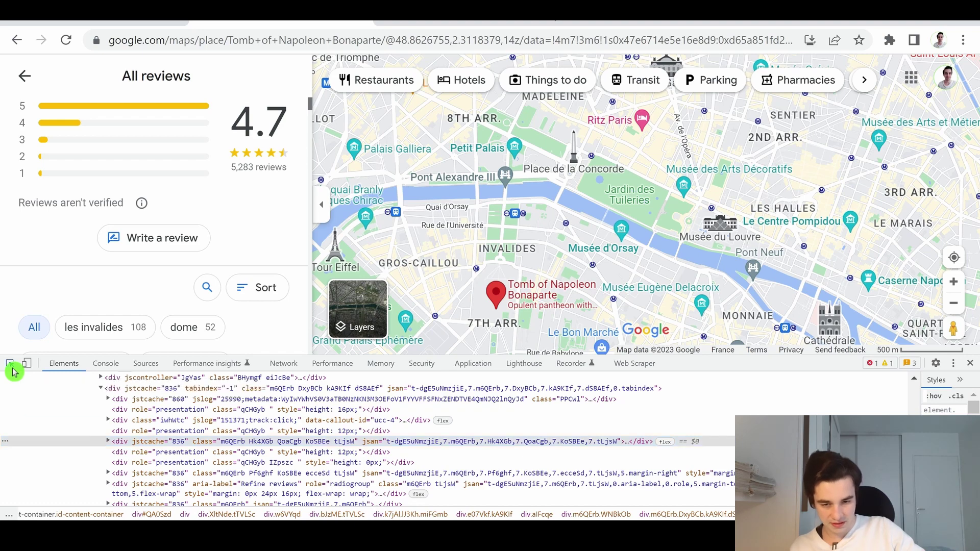
click(308, 180)
click(253, 392)
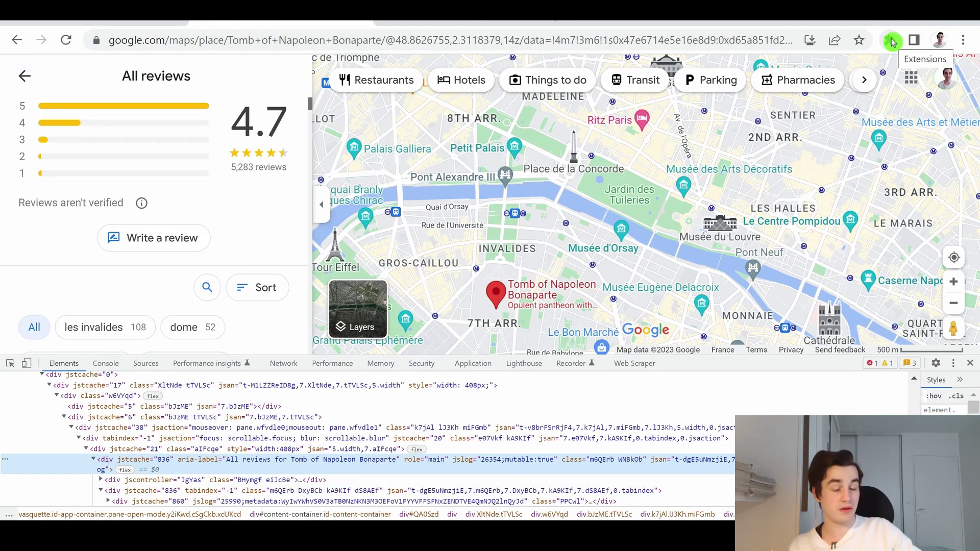
click(892, 42)
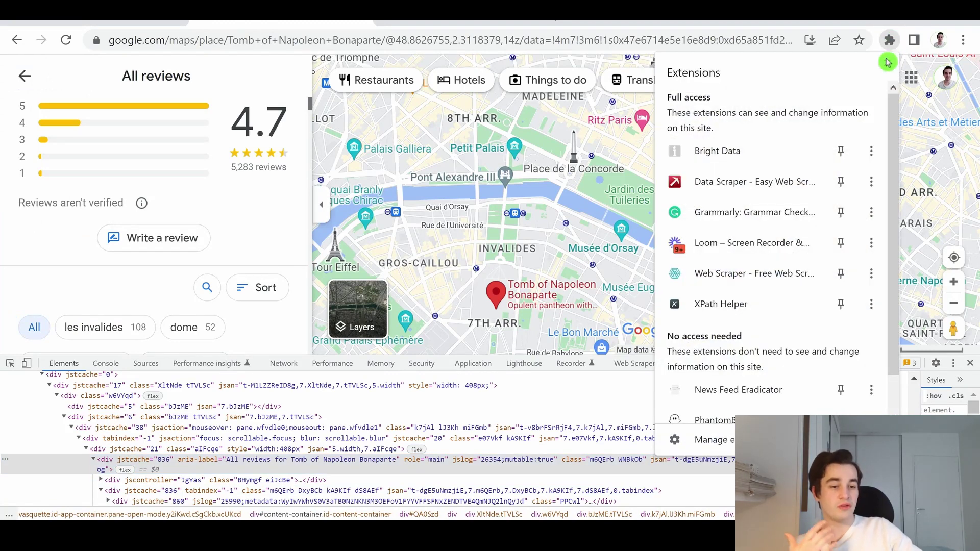
click(740, 313)
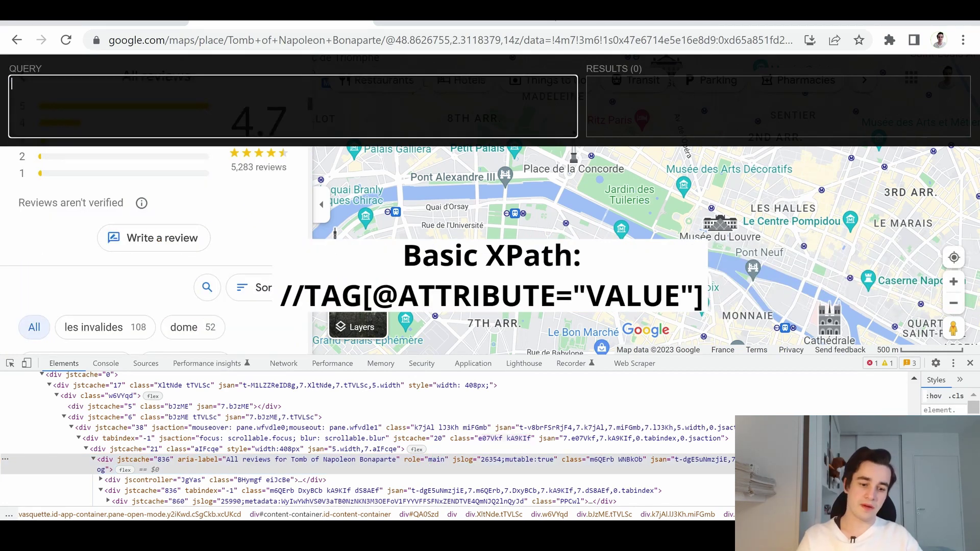
text(//div)
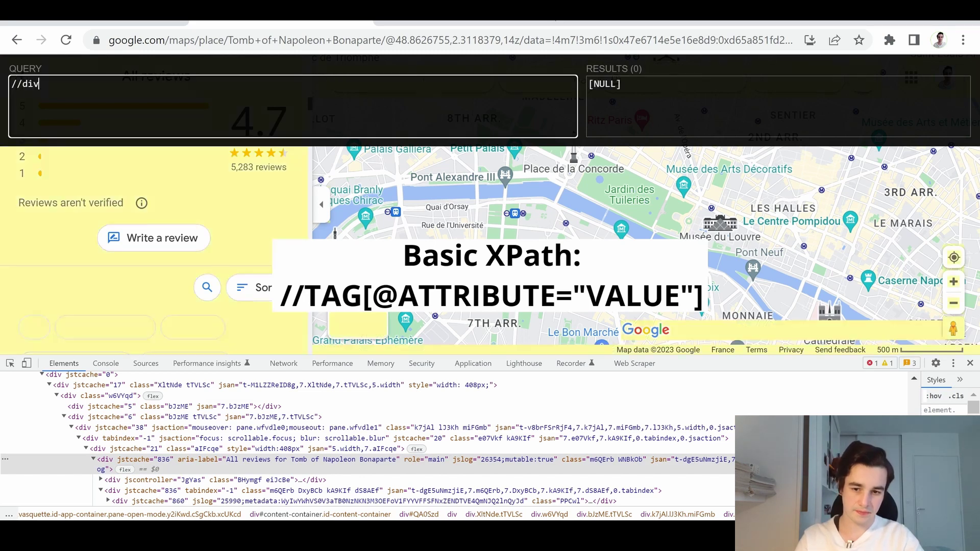
text([@role="main"])
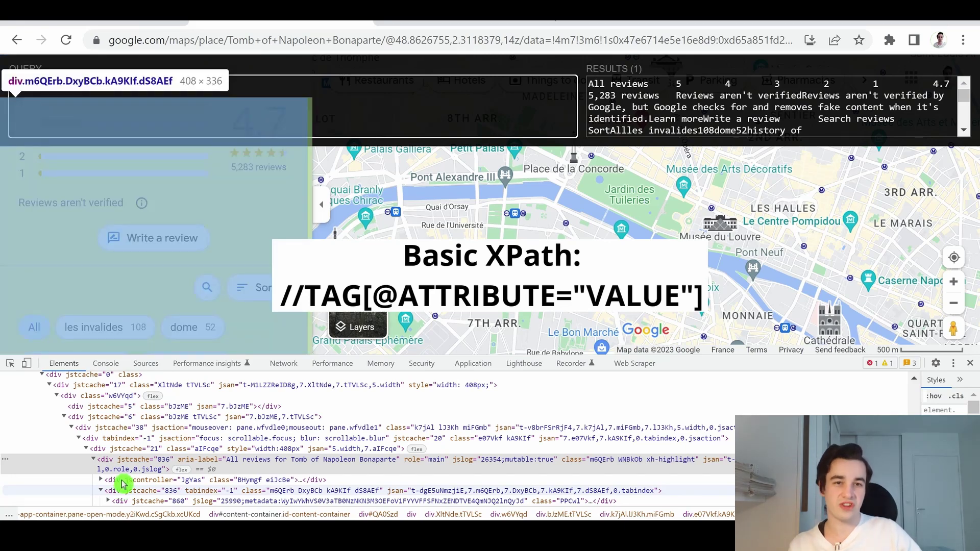
text(/div)
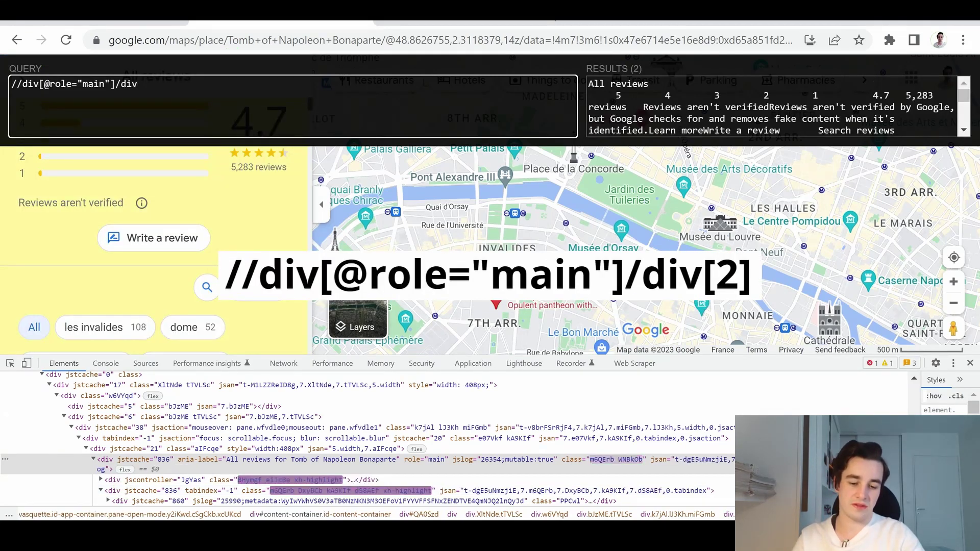
text([2])
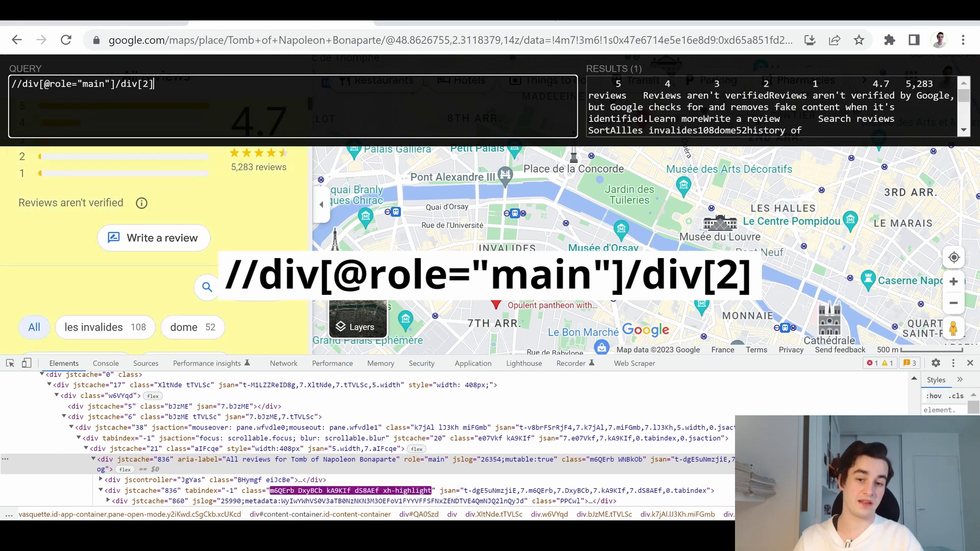
key(ctrl+a)
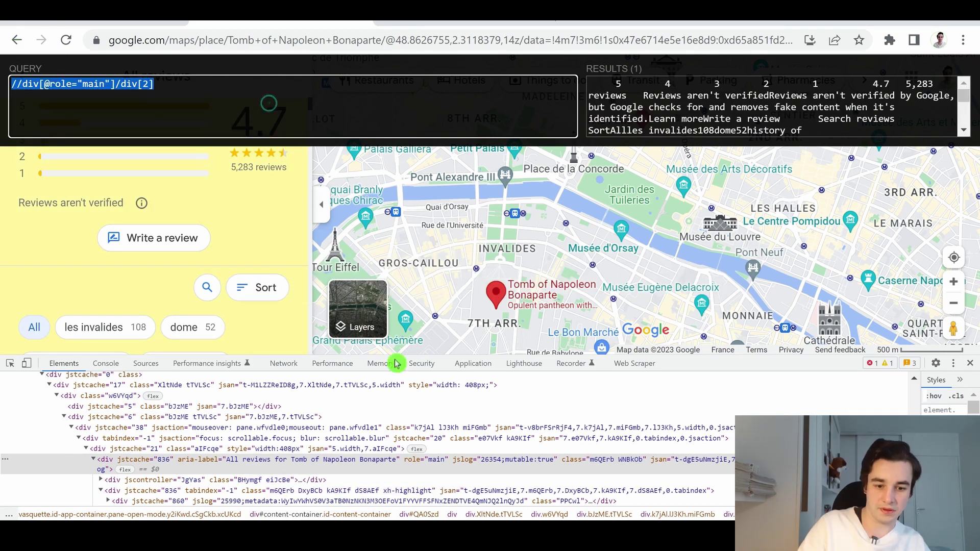
Give the Scroll step the reviews-container XPath as scroll area and 10000 repeats
text(//div[@role="main"]/div[2])
click(873, 502)
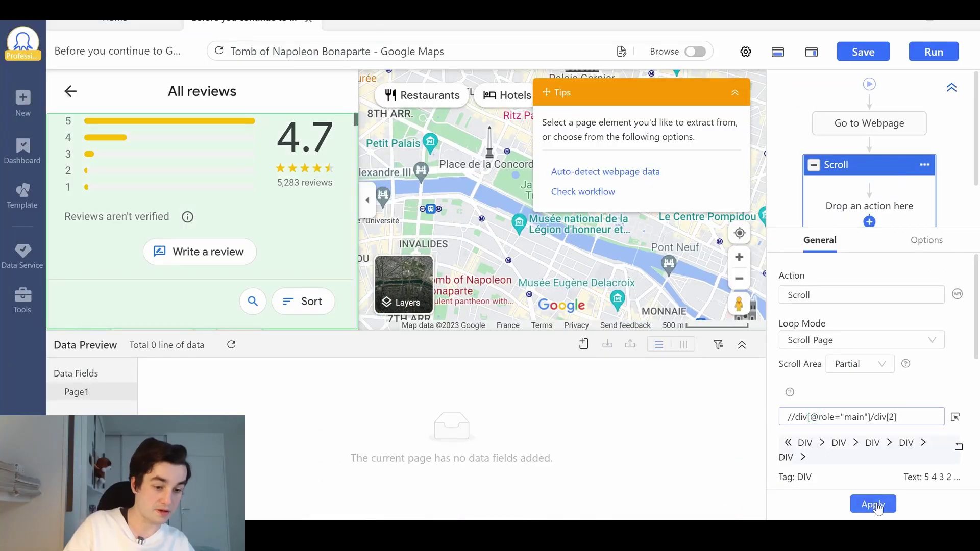
scroll(855, 389, down, 1)
scroll(860, 387, down, 1)
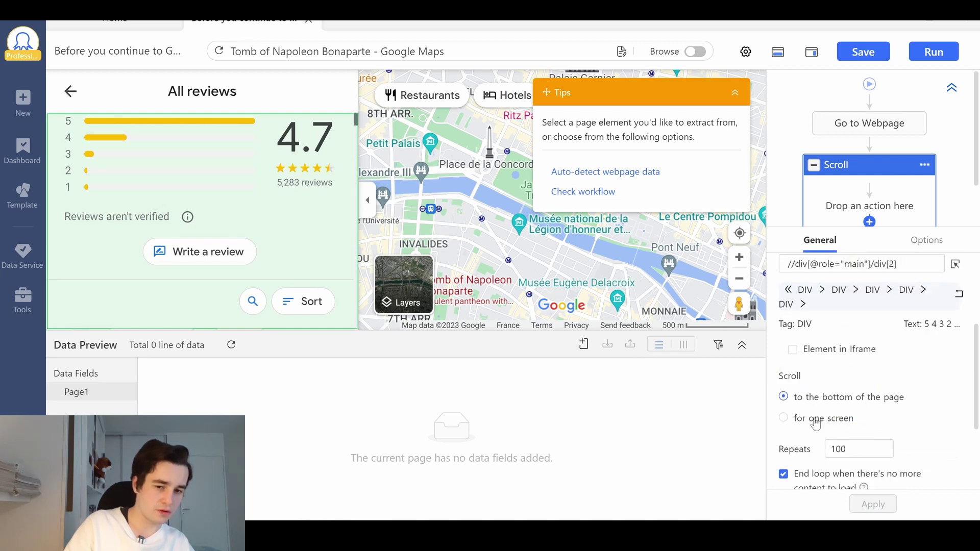
scroll(843, 402, down, 1)
scroll(842, 401, down, 1)
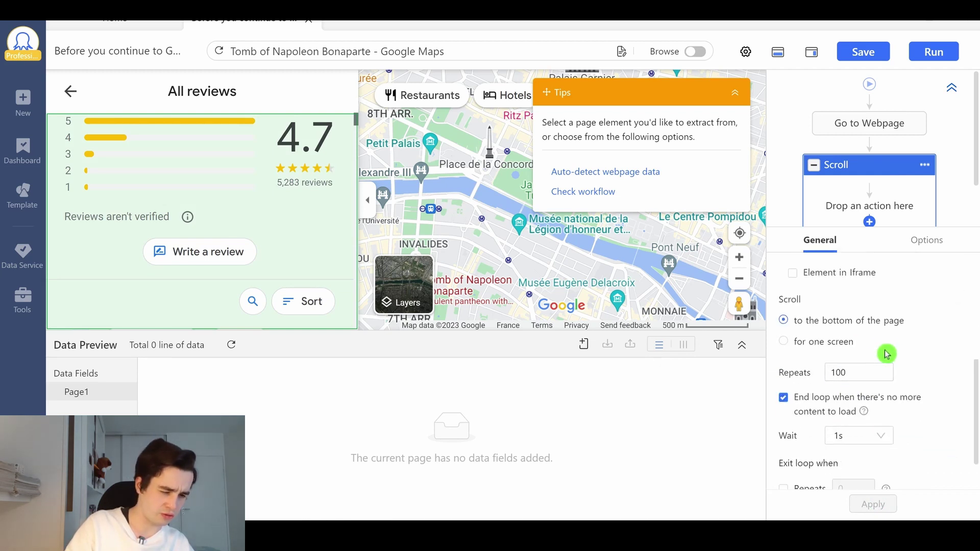
scroll(833, 342, up, 1)
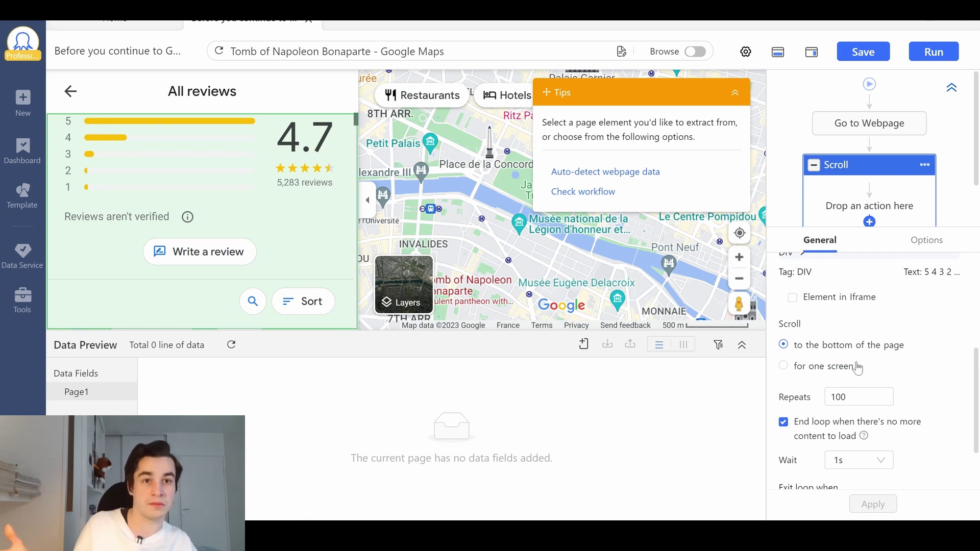
click(855, 398)
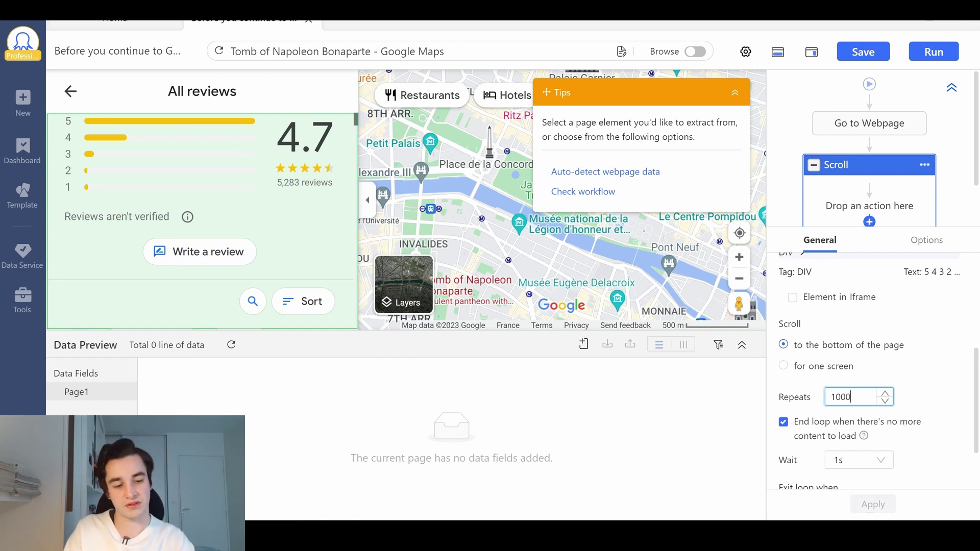
text(0)
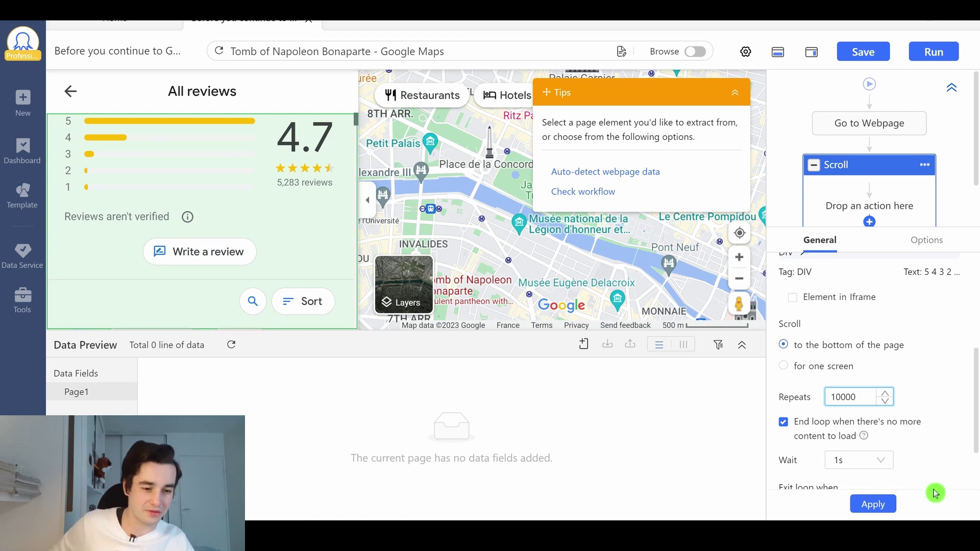
click(876, 509)
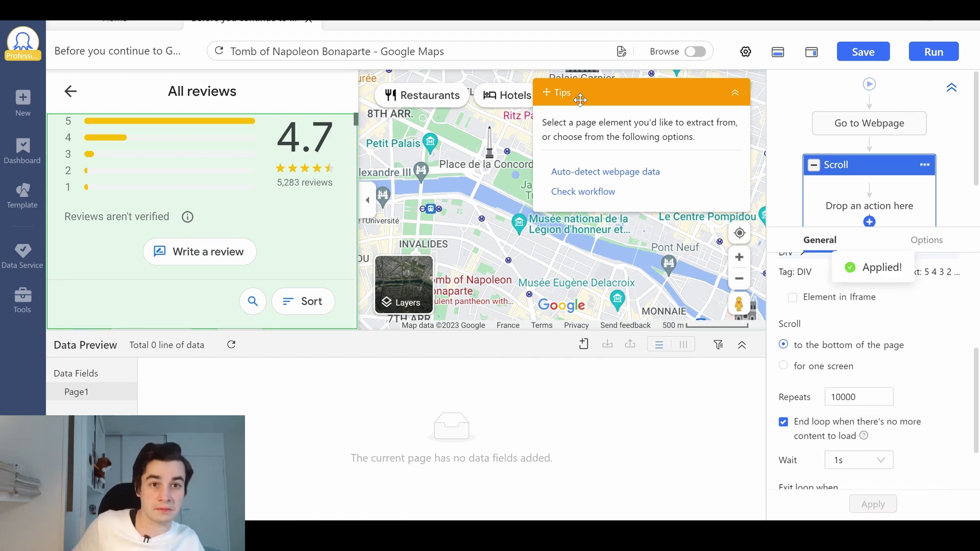
Set a 5s wait between scrolls and apply
click(838, 261)
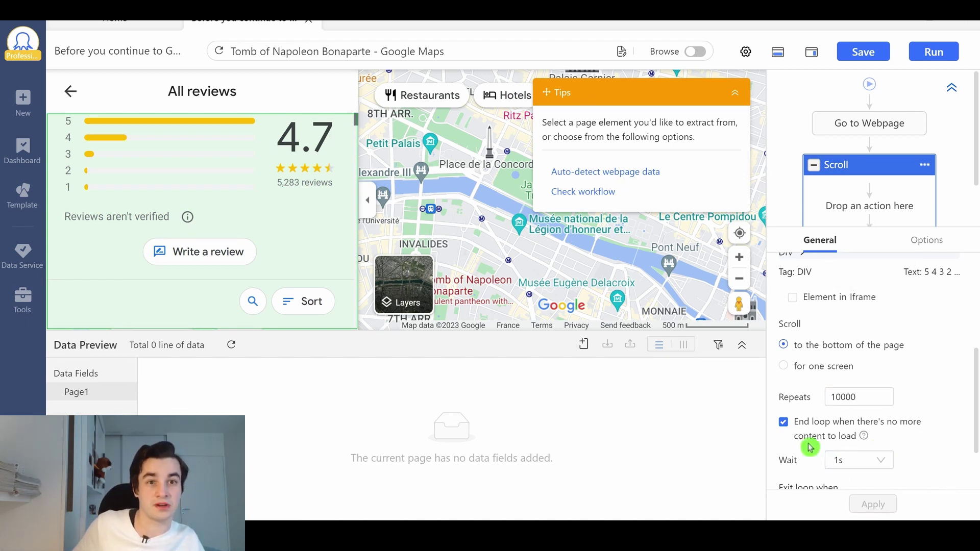
scroll(924, 374, down, 2)
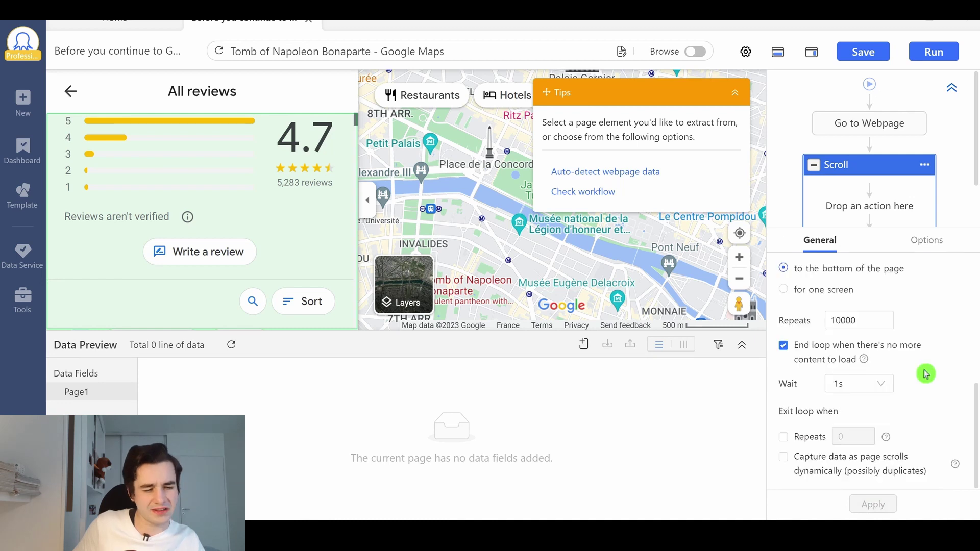
click(886, 383)
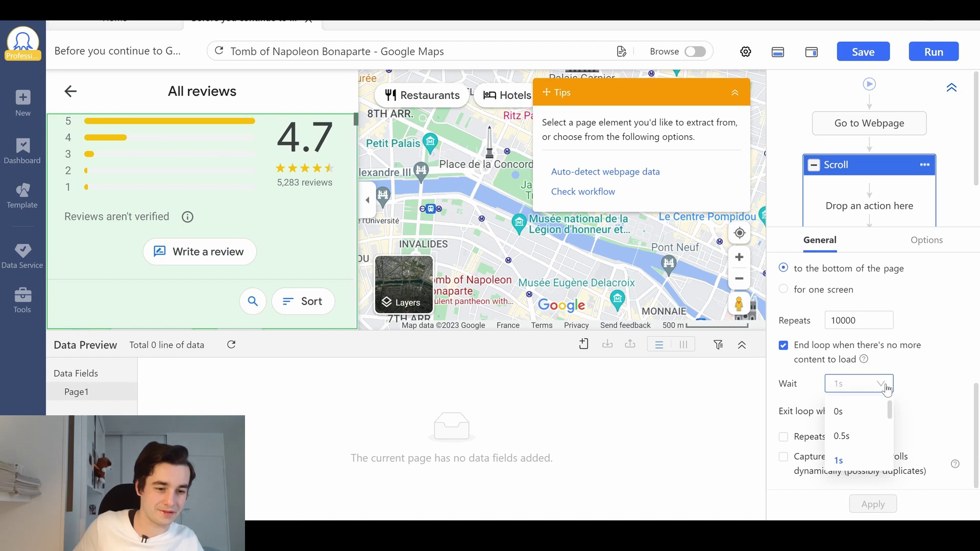
scroll(876, 434, down, 3)
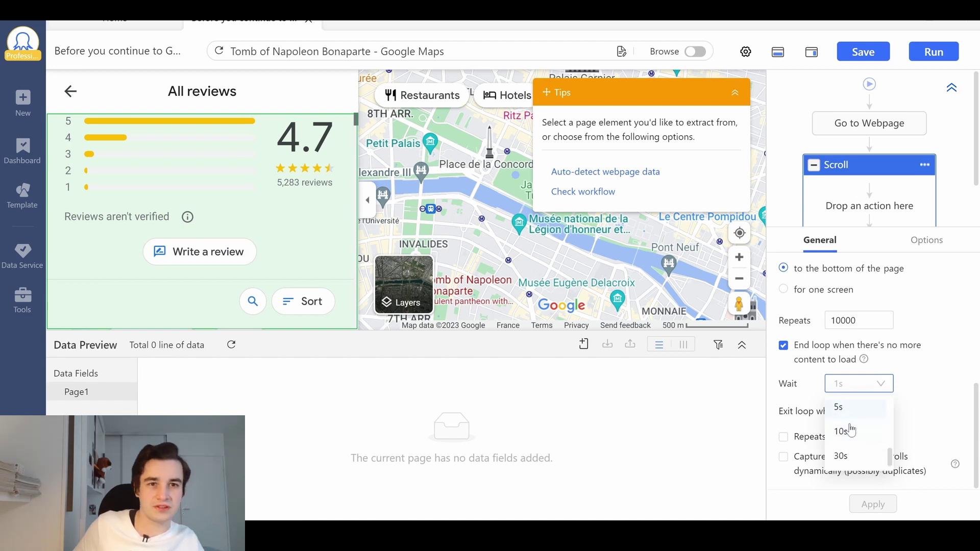
click(845, 408)
click(873, 504)
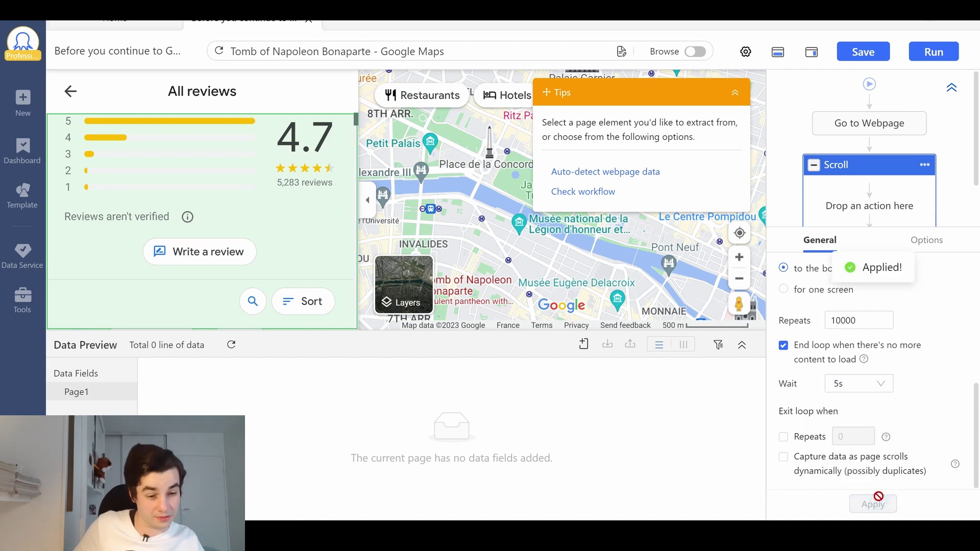
scroll(272, 264, down, 2)
scroll(272, 265, down, 3)
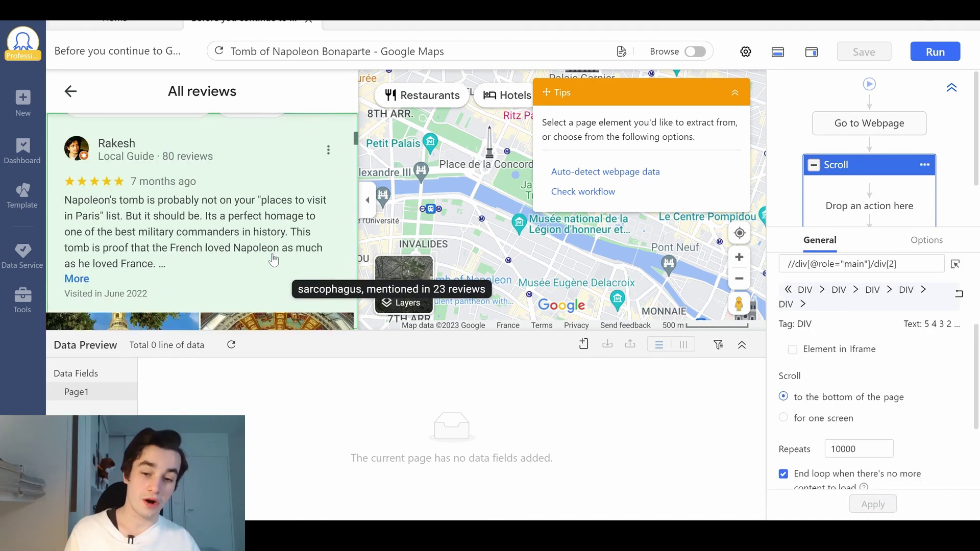
scroll(273, 260, down, 1)
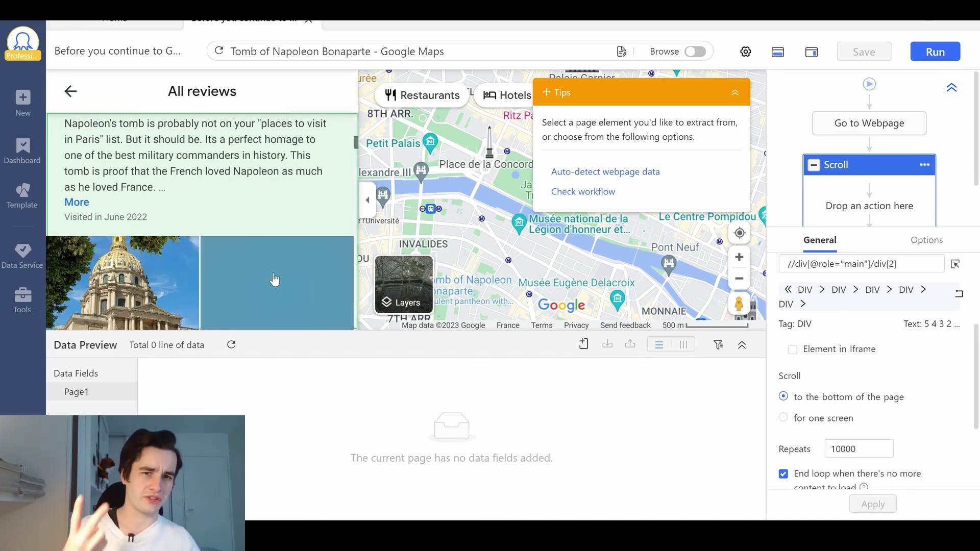
key(alt+Tab)
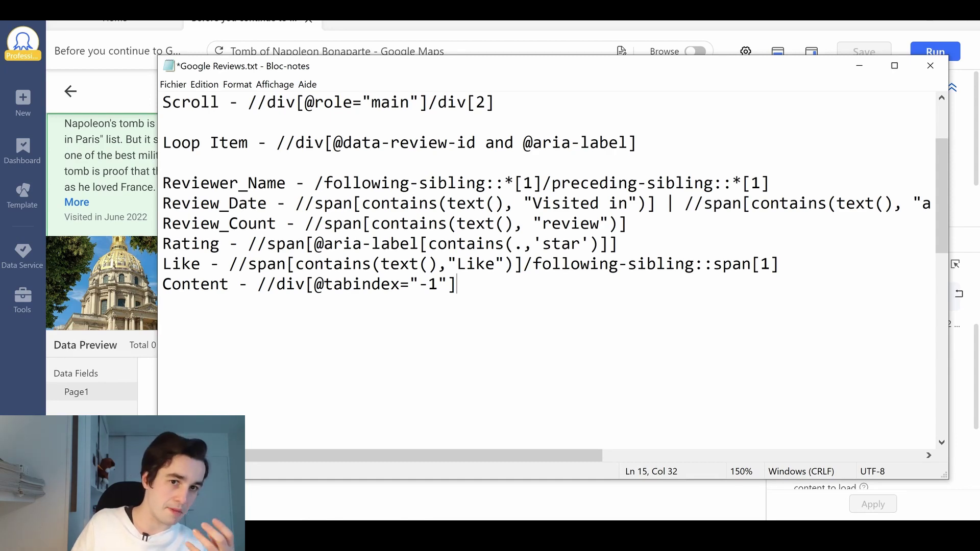
key(alt+Tab)
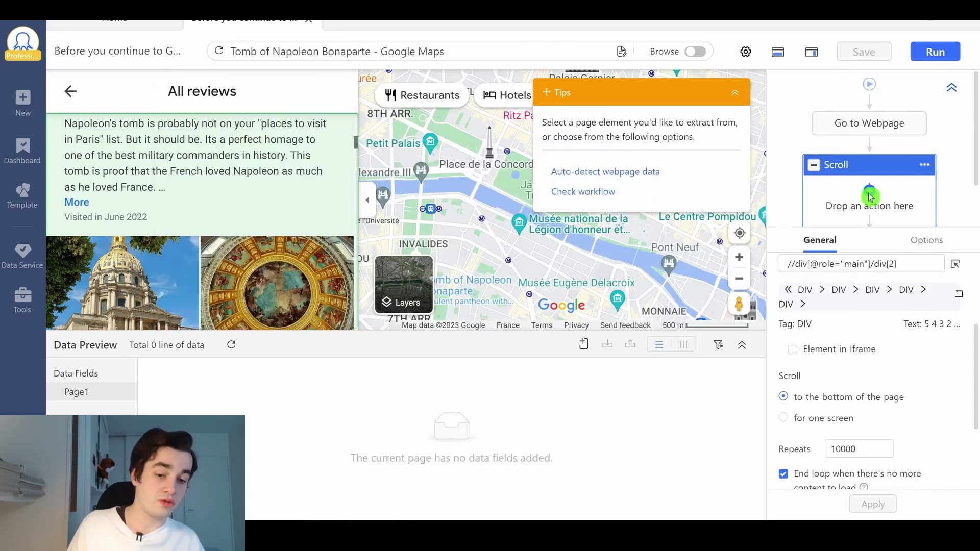
click(870, 197)
Insert a Loop inside the Scroll step using Variable List mode
click(894, 248)
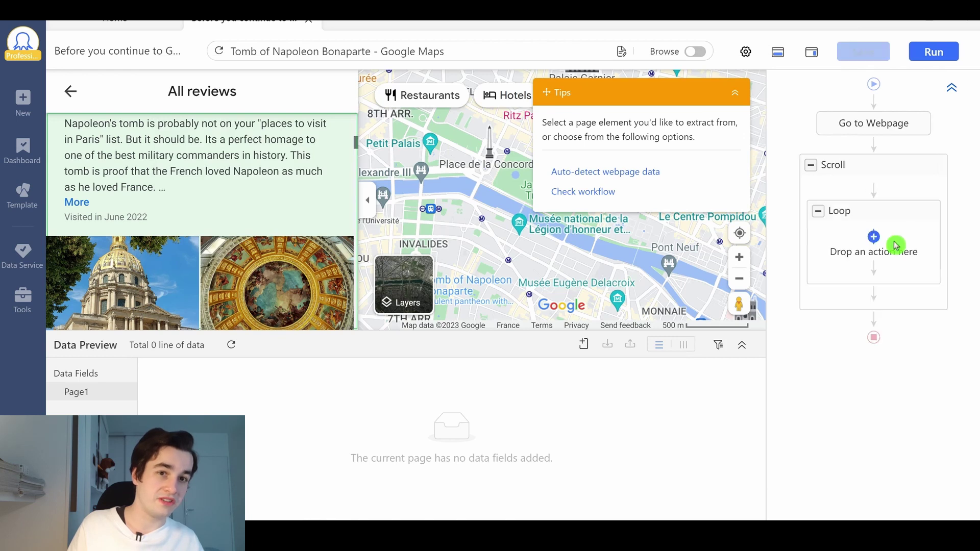
click(865, 211)
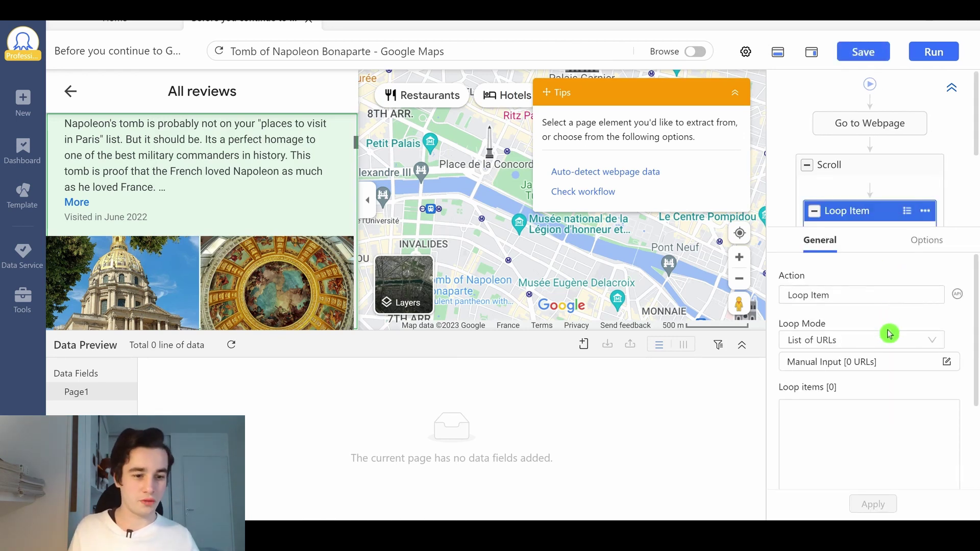
click(883, 345)
click(873, 323)
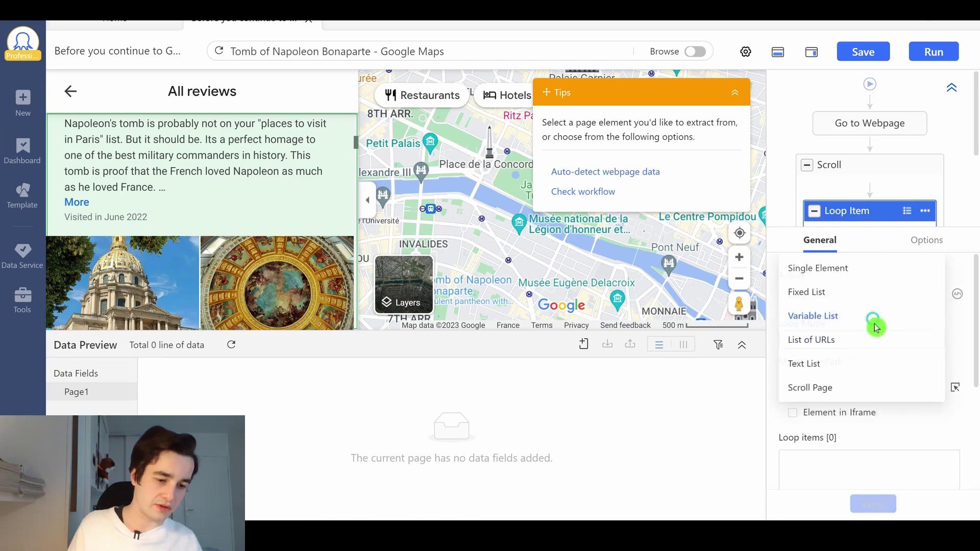
key(alt+Tab)
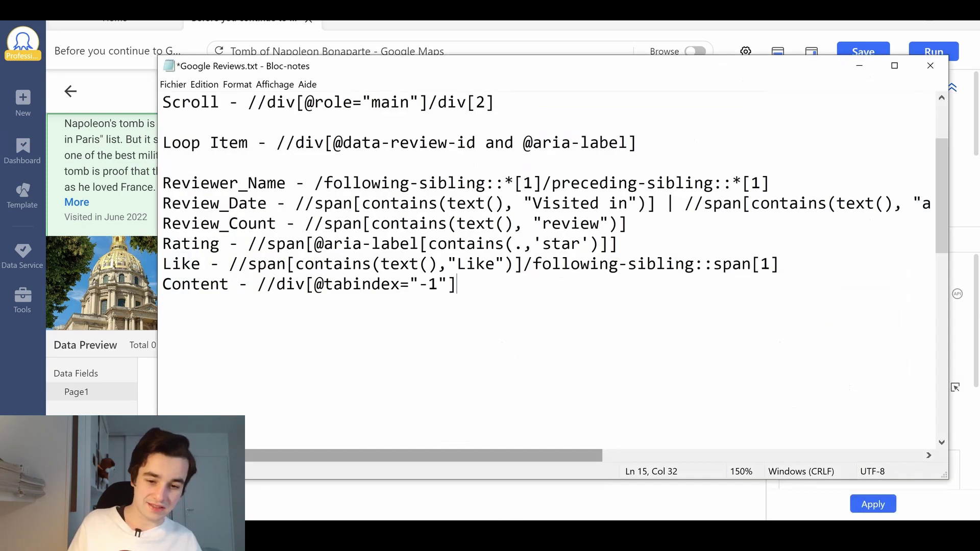
drag(276, 143, 637, 142)
key(ctrl+c)
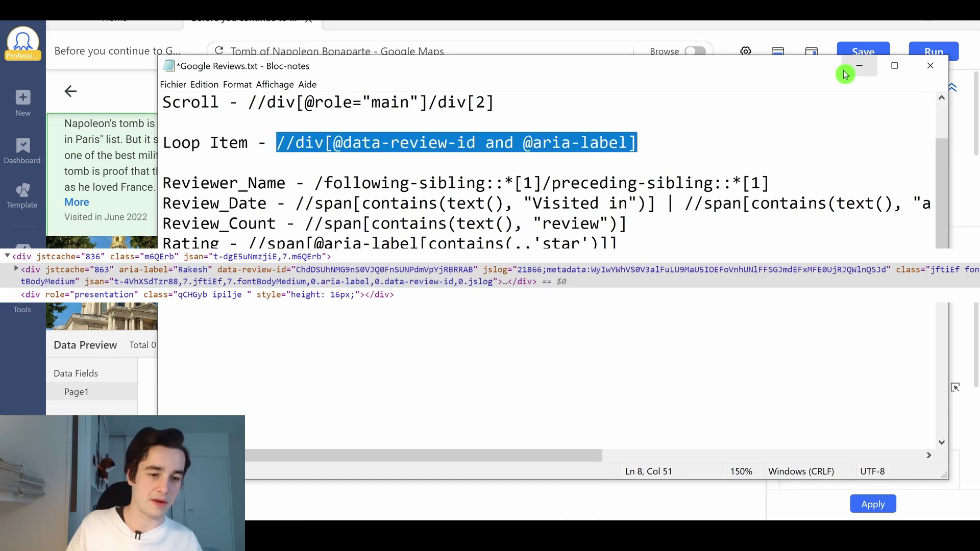
click(859, 64)
click(833, 387)
key(ctrl+v)
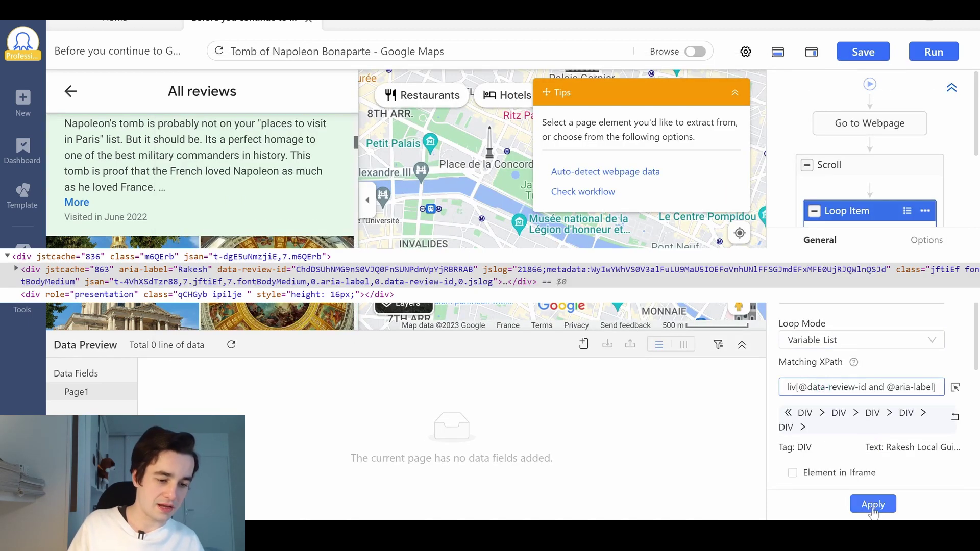
click(872, 503)
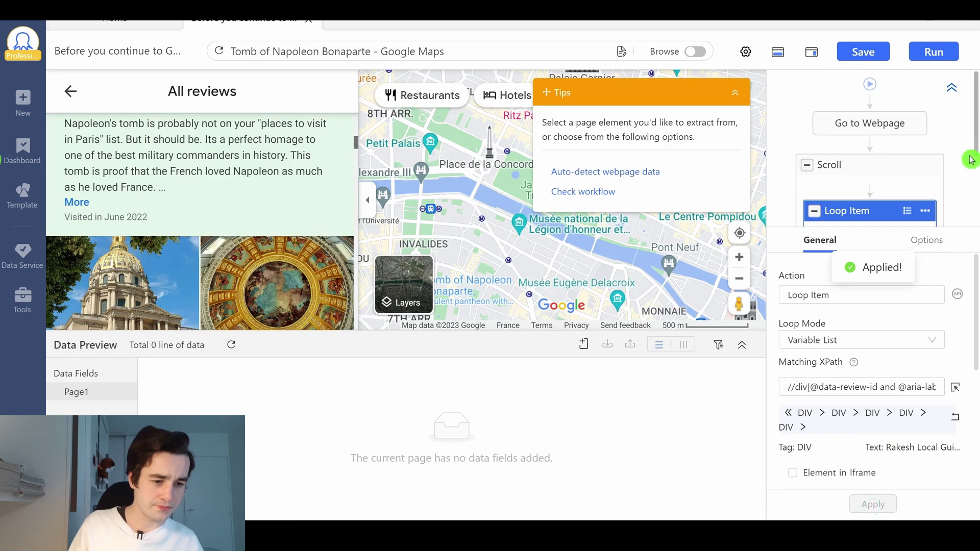
click(860, 212)
scroll(910, 408, down, 3)
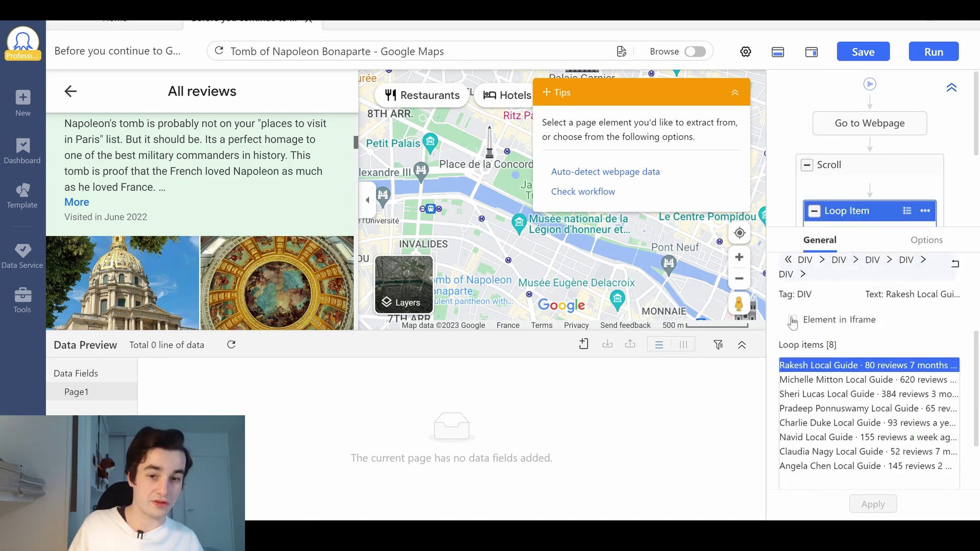
scroll(283, 153, up, 3)
scroll(299, 195, down, 2)
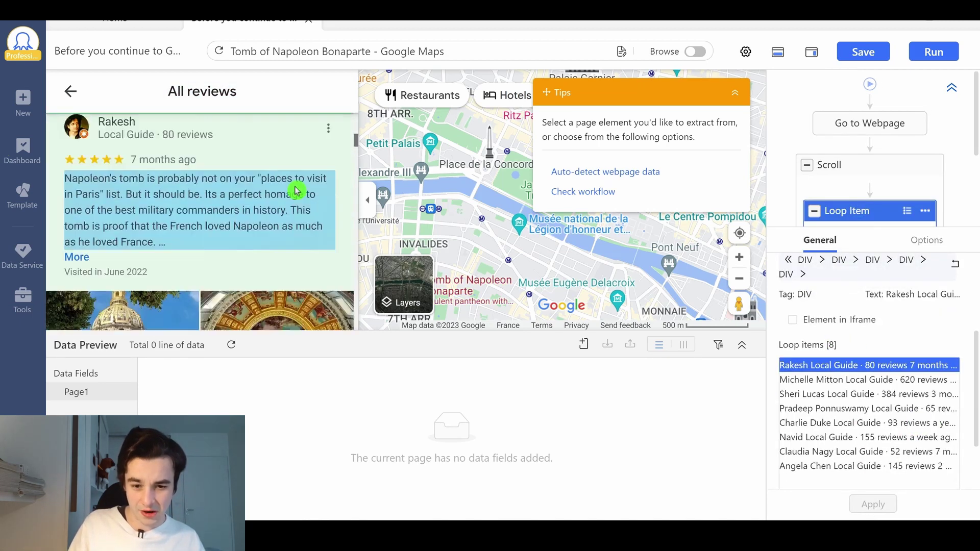
scroll(296, 191, down, 4)
scroll(292, 183, down, 1)
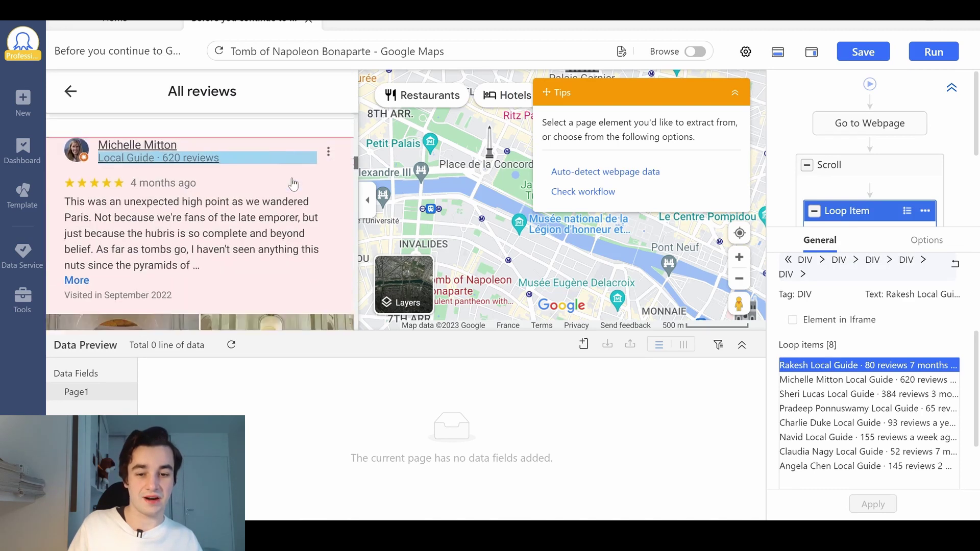
scroll(291, 183, down, 5)
scroll(298, 175, up, 4)
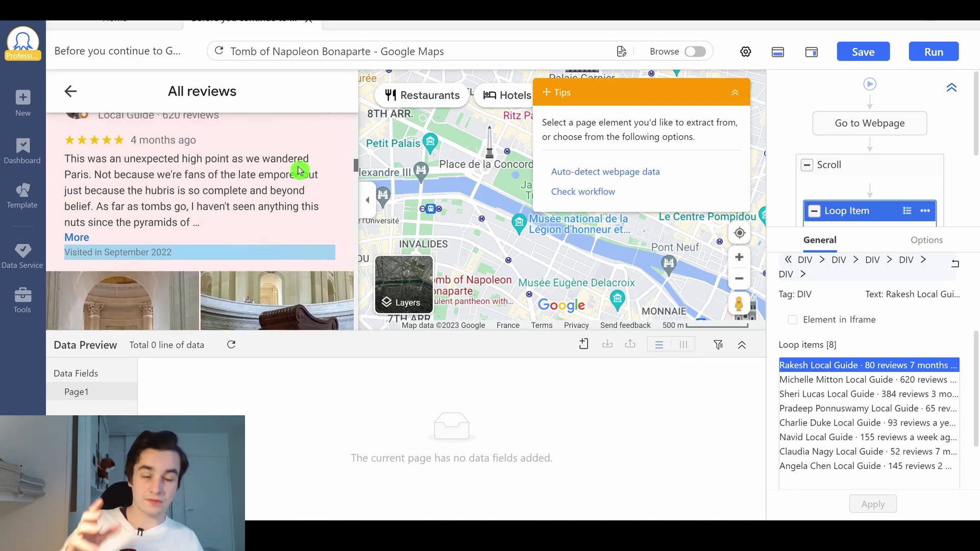
scroll(300, 167, up, 1)
scroll(300, 169, down, 1)
scroll(295, 177, down, 3)
scroll(290, 181, down, 2)
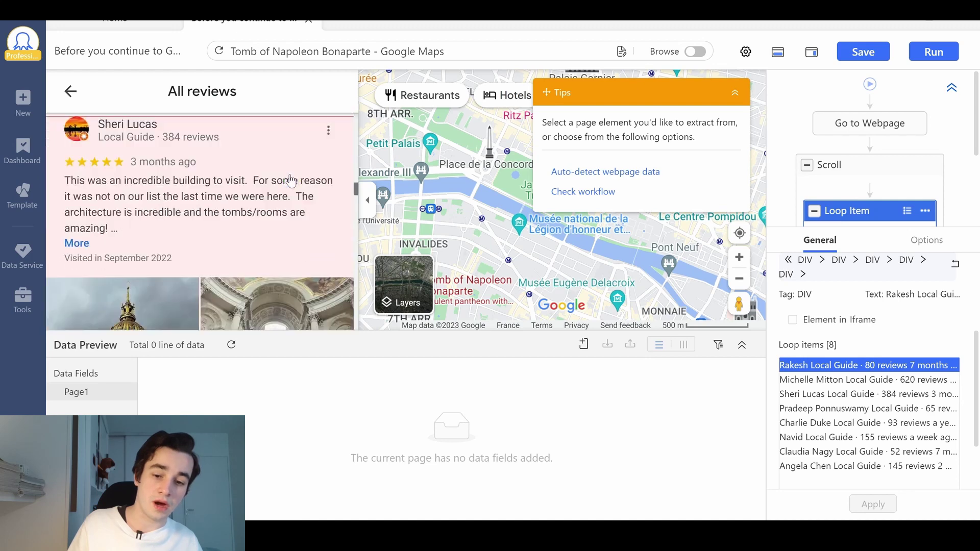
scroll(298, 169, down, 2)
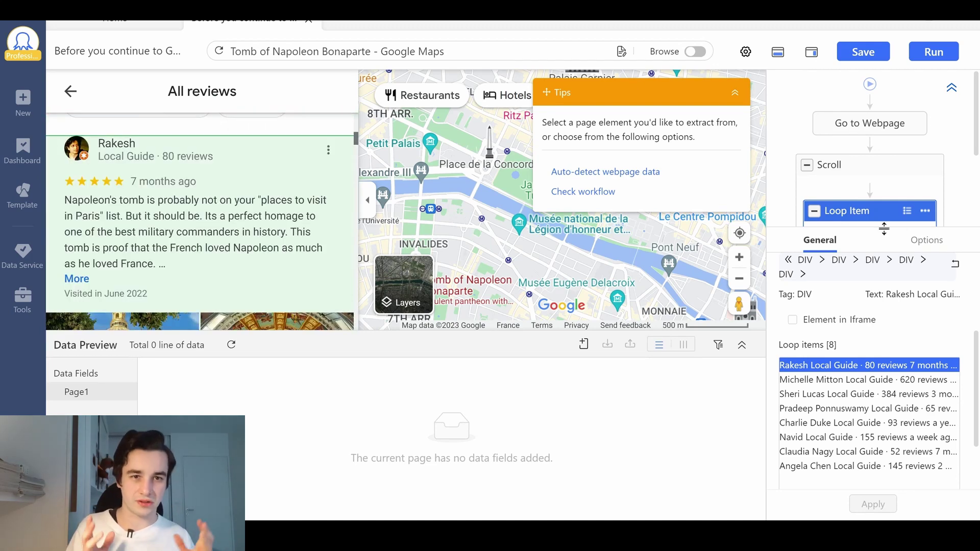
Make the Loop Item wait 1s before each action and add a step inside it
click(918, 241)
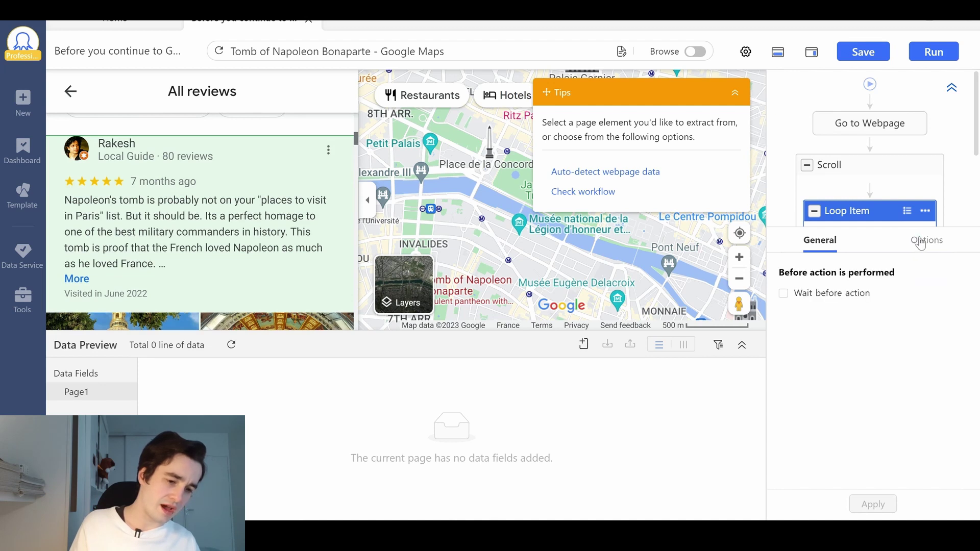
click(845, 294)
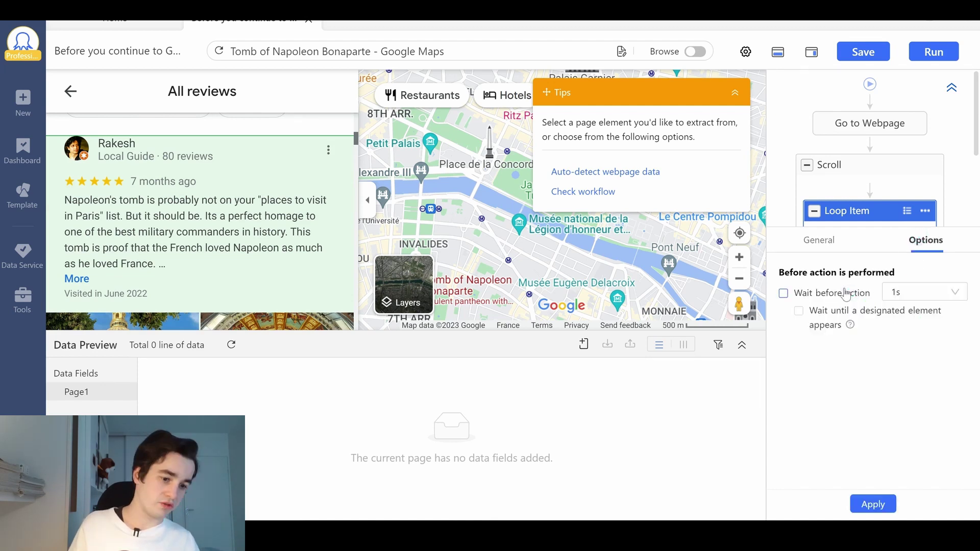
click(874, 505)
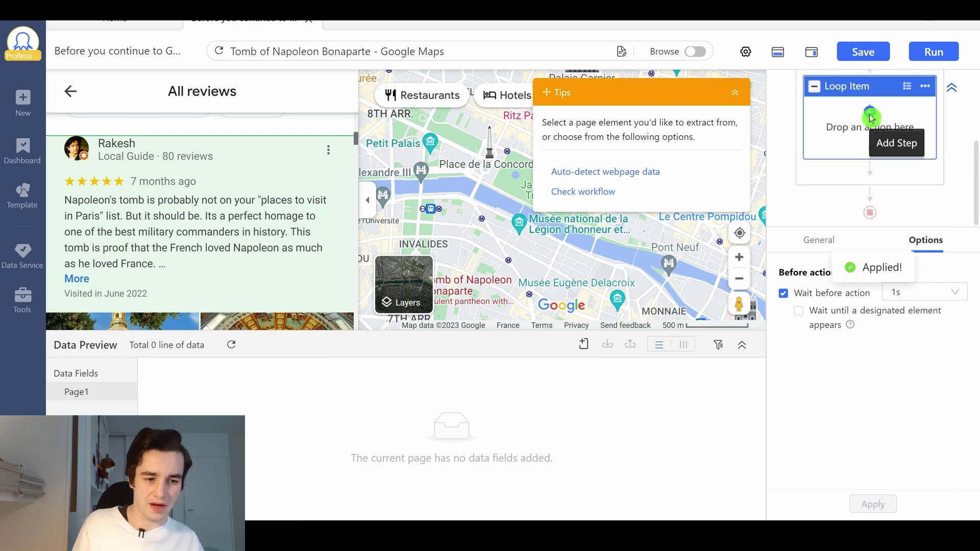
click(871, 116)
Make the new step Extract Data and copy the Reviewer_Name XPath from Notepad
click(907, 276)
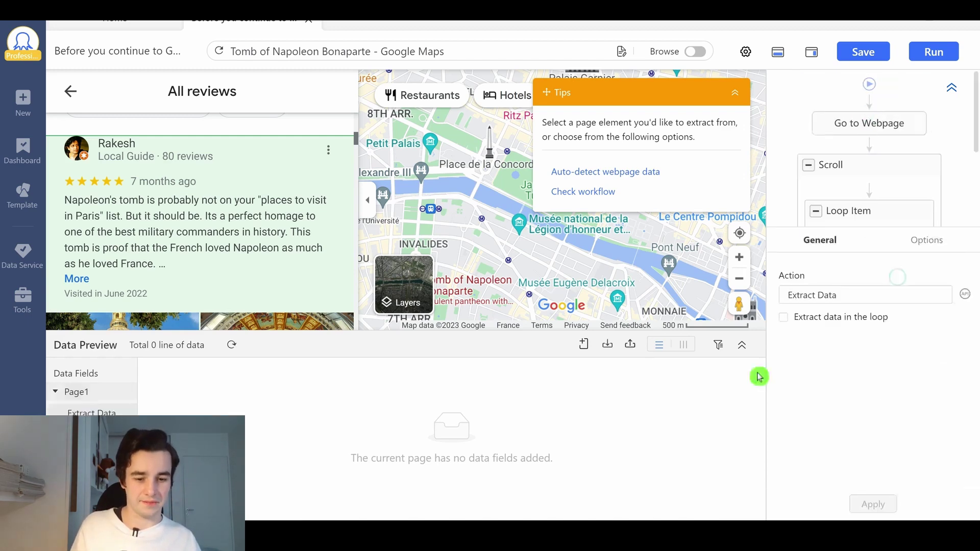
key(alt+Tab)
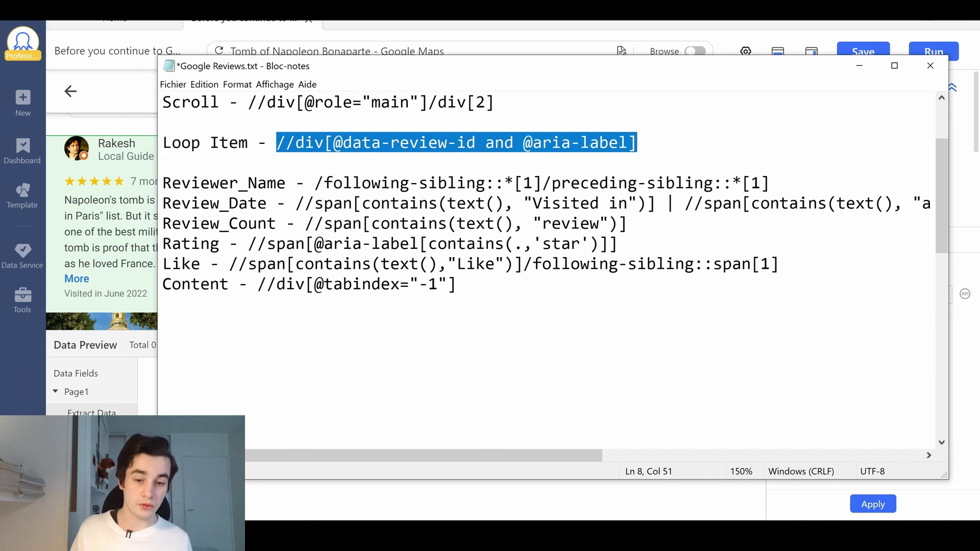
key(Down)
key(Down)
key(Home)
key(ctrl+Right)
key(ctrl+Right)
key(shift+End)
key(ctrl+c)
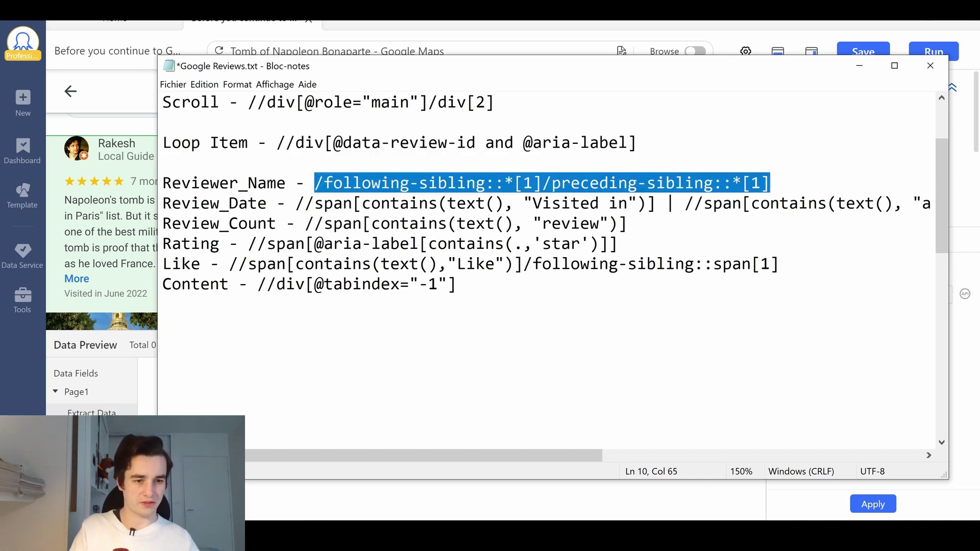
click(858, 66)
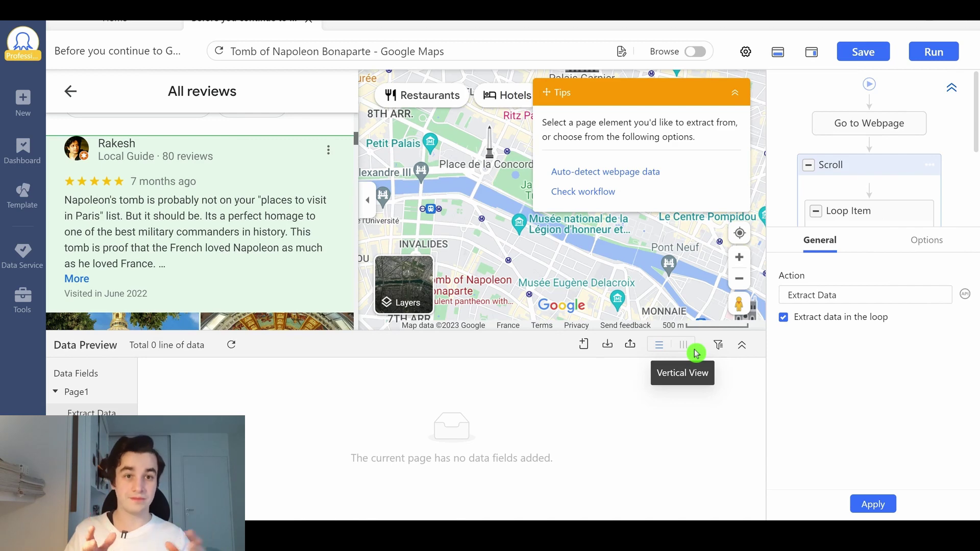
Add a custom field from the relative XPath named Reviewer_Name, previewing eight rows
click(584, 346)
click(522, 370)
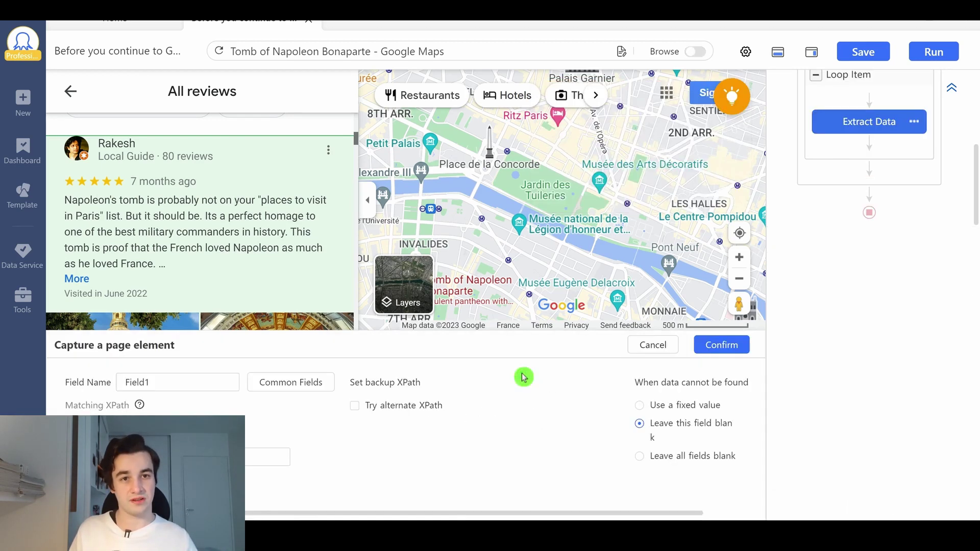
click(109, 418)
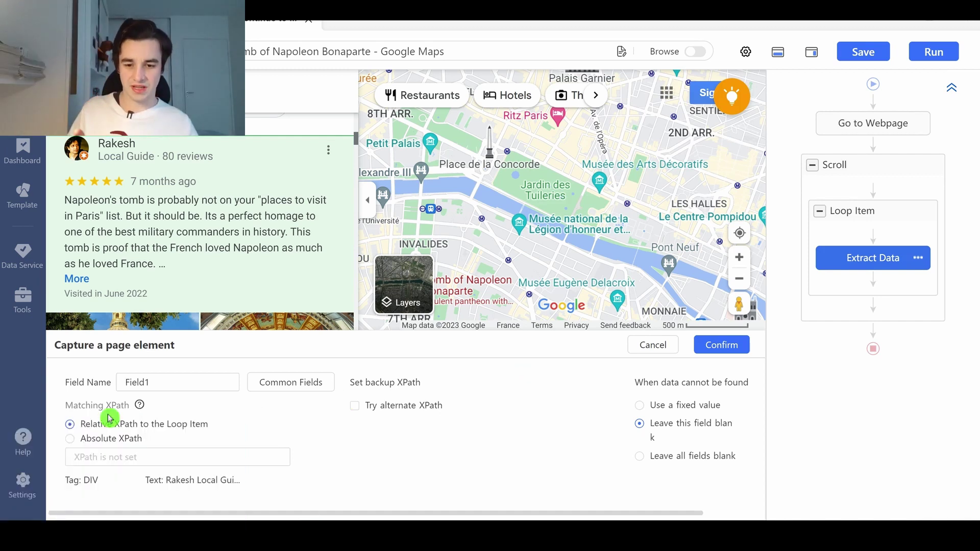
click(130, 458)
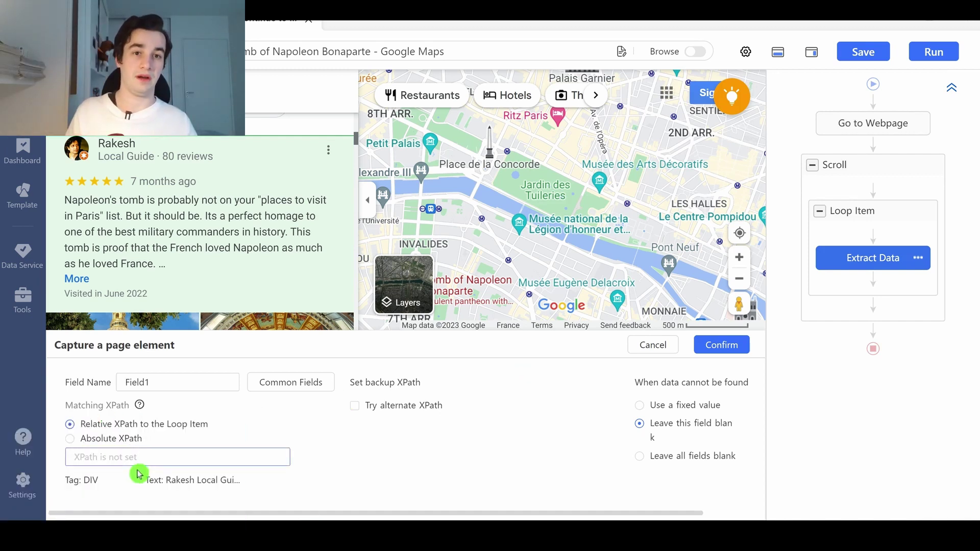
key(ctrl+v)
click(176, 389)
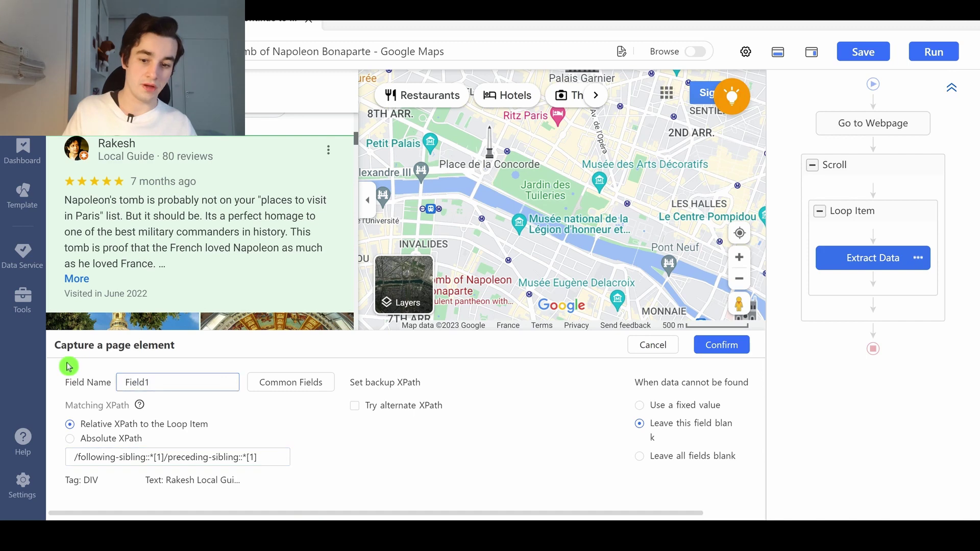
key(ctrl+a)
text(Reviewer_Name)
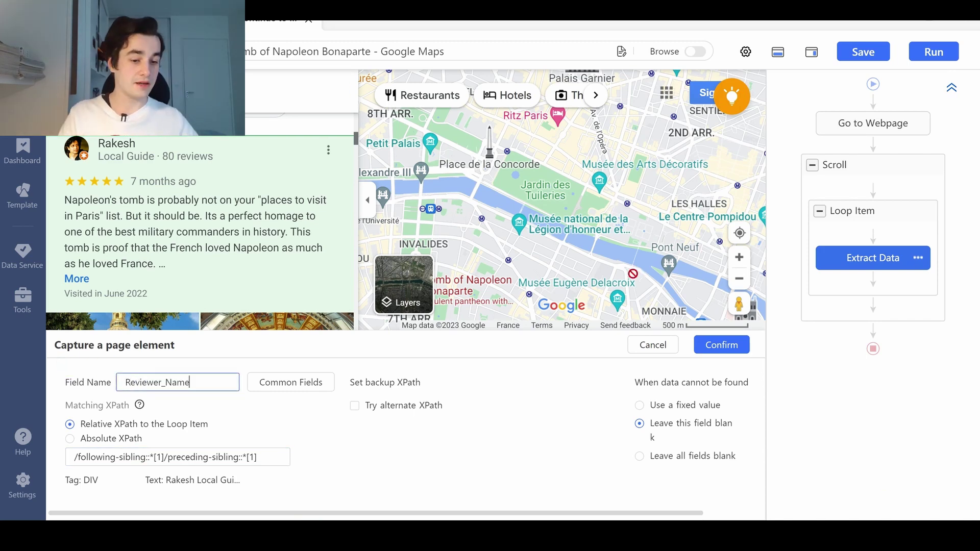
click(719, 344)
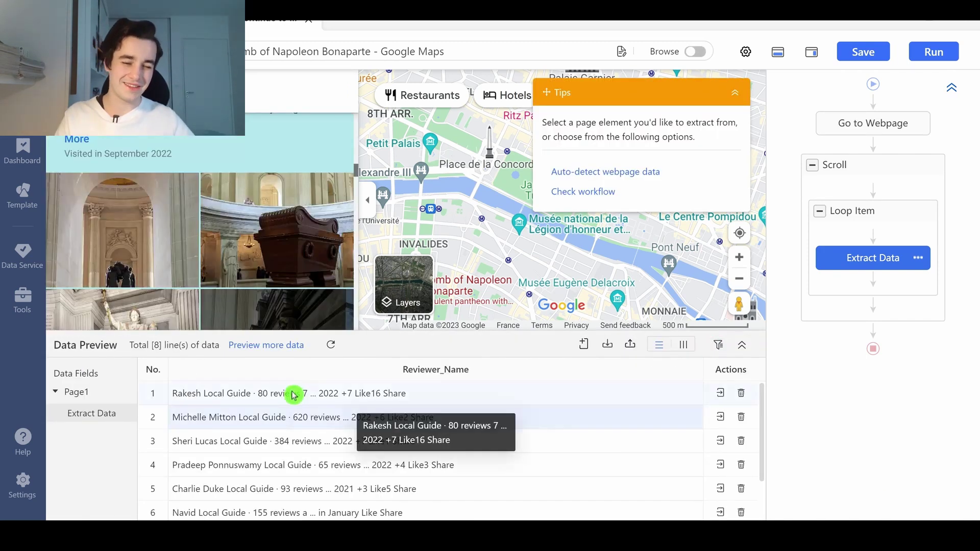
click(292, 394)
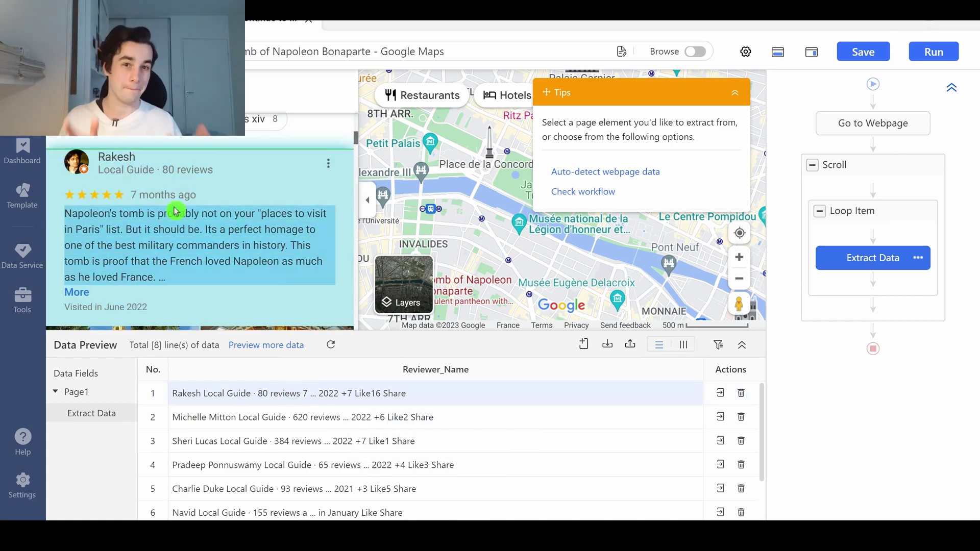
mouse_move(436, 369)
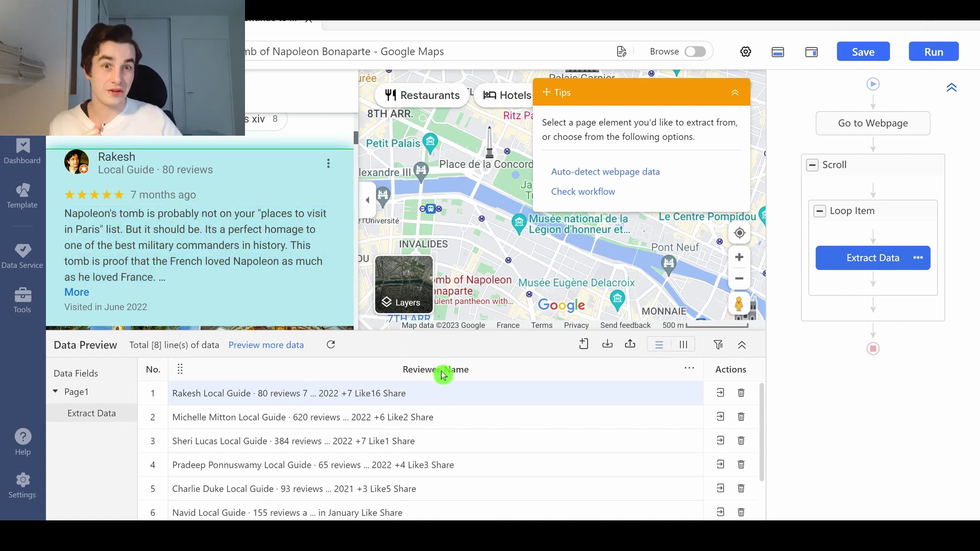
click(691, 371)
click(634, 427)
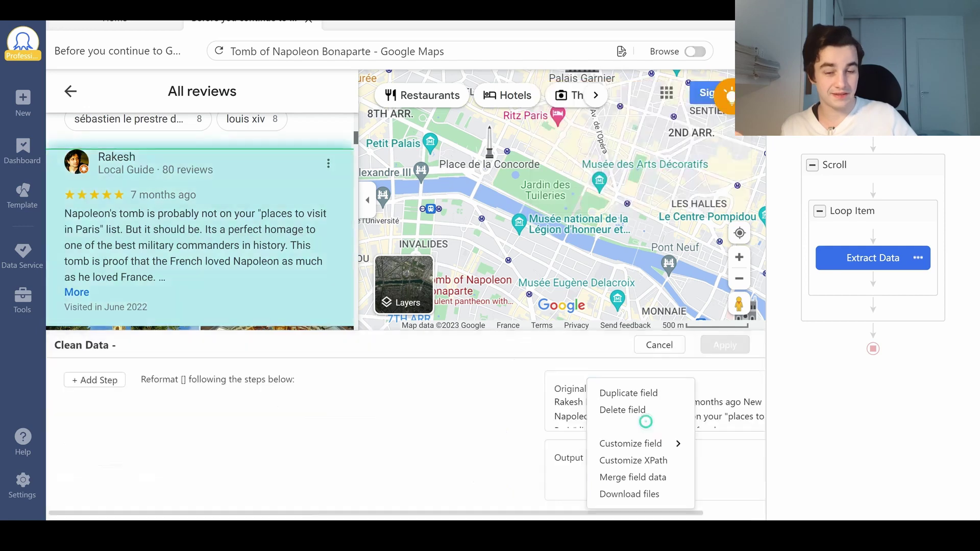
click(94, 381)
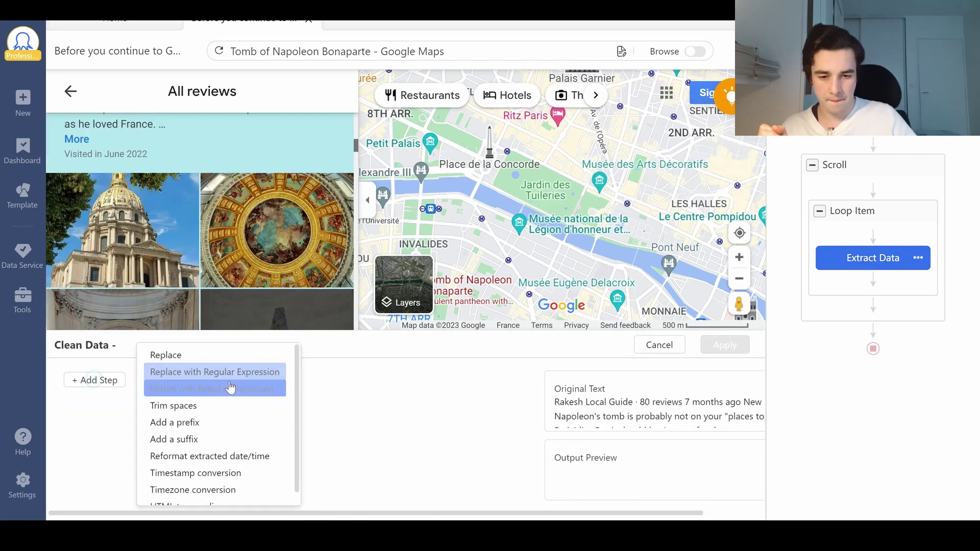
click(230, 391)
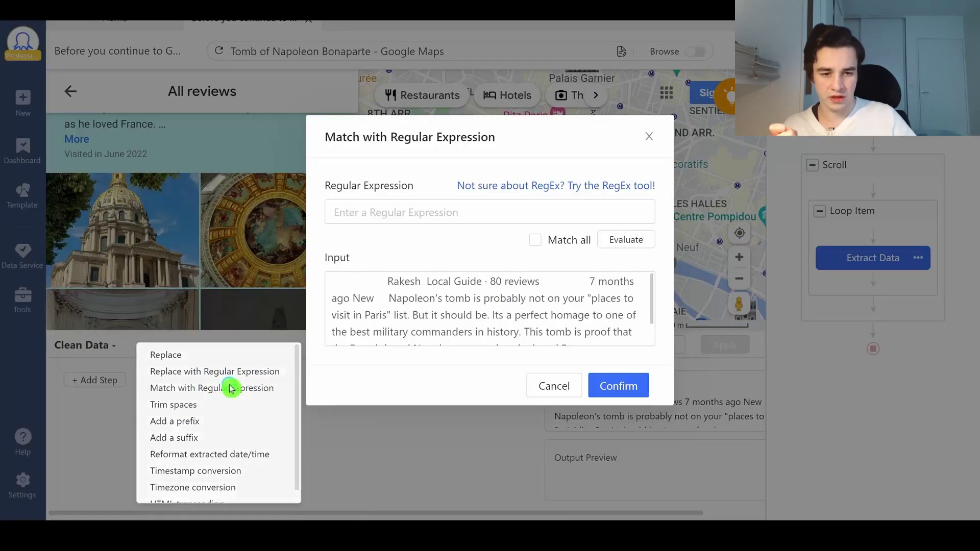
click(564, 188)
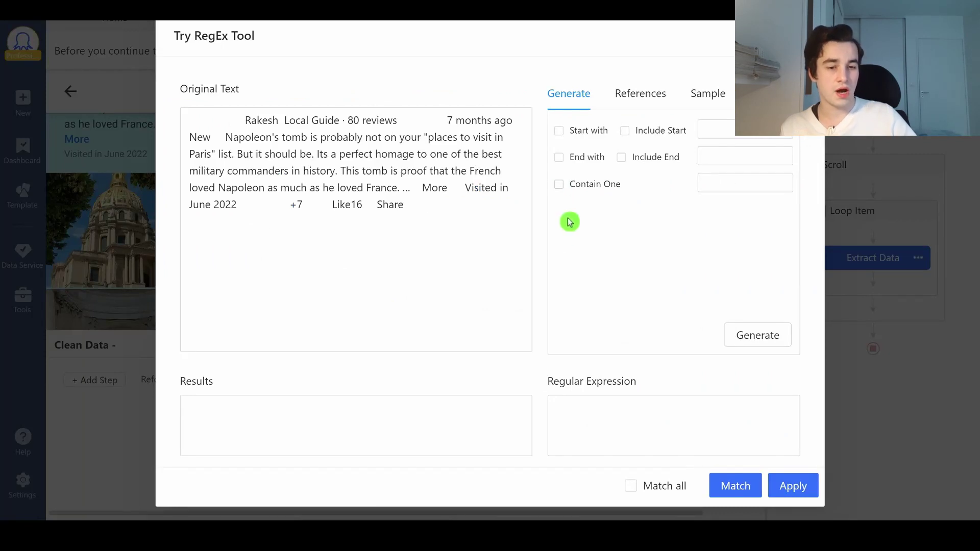
click(524, 255)
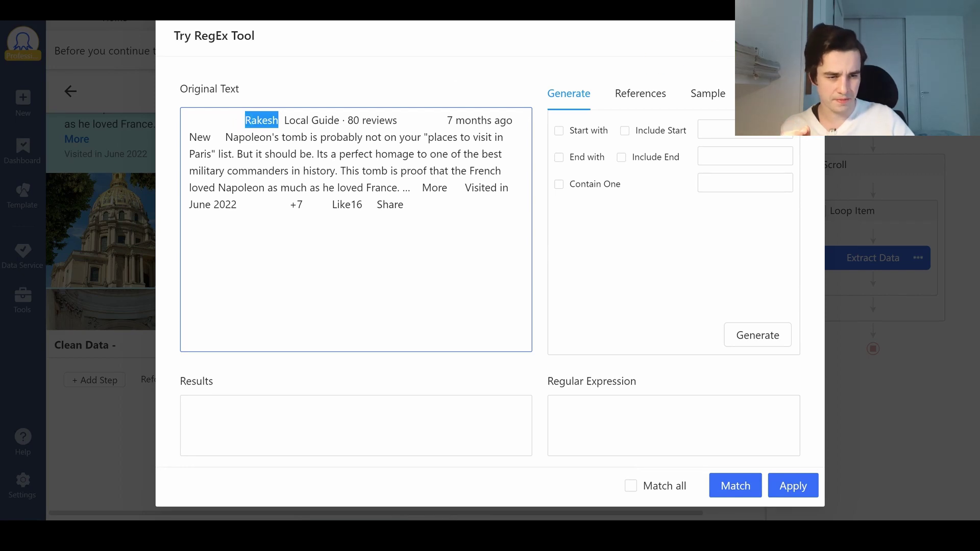
key(Escape)
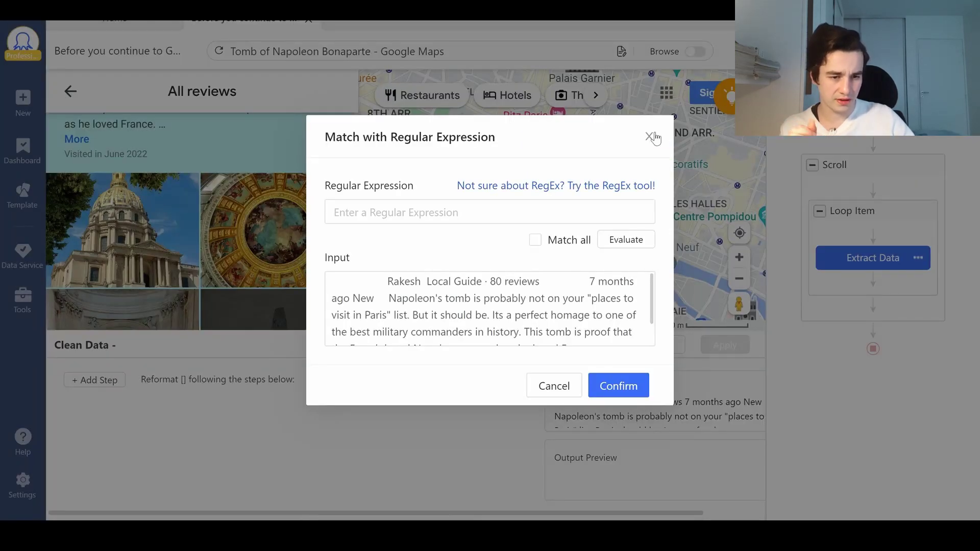
click(650, 136)
click(659, 345)
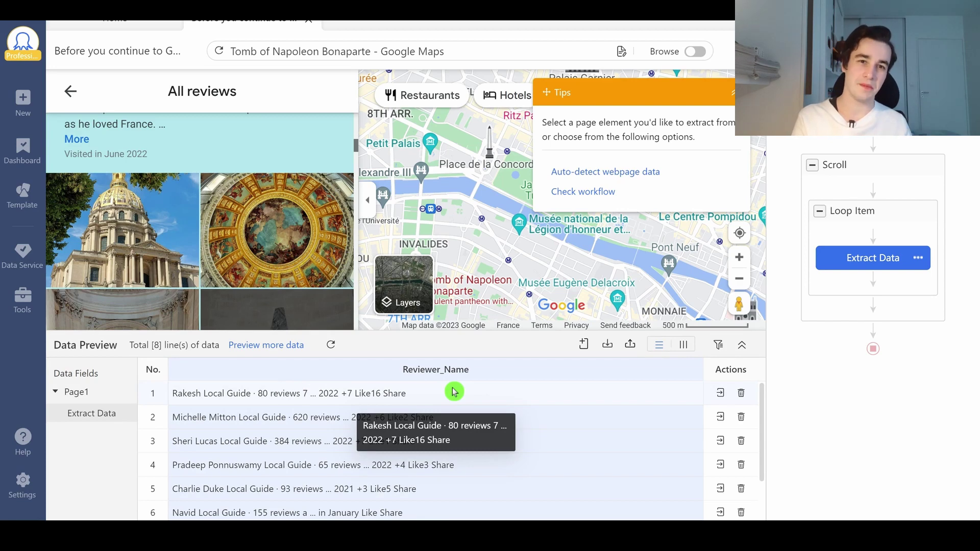
click(686, 367)
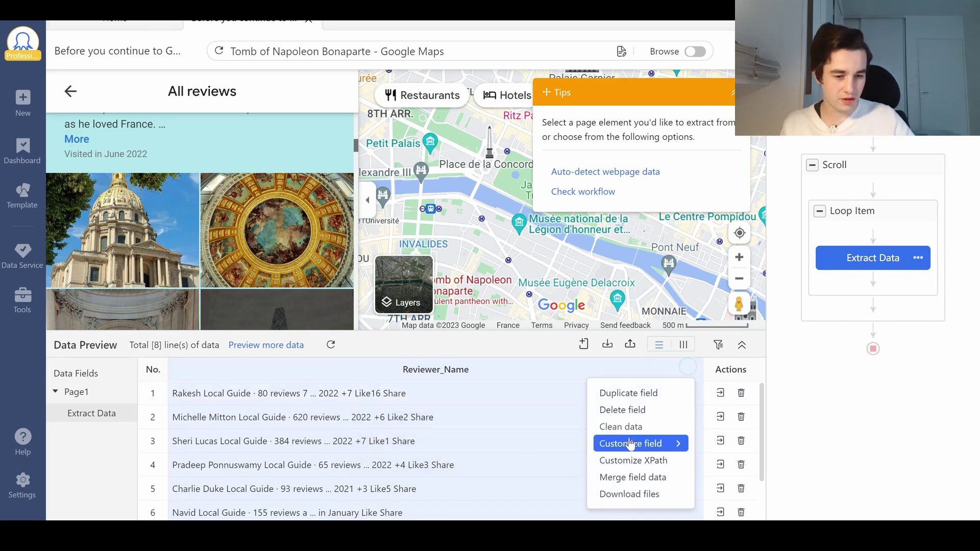
mouse_move(631, 443)
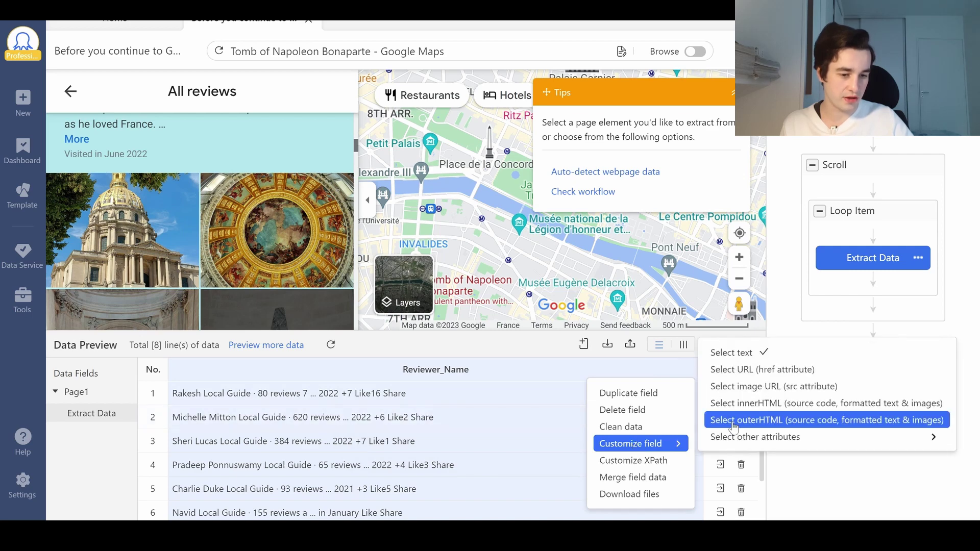
Switch Reviewer_Name to outer HTML and start a Match with Regular Expression cleaning step
click(732, 423)
click(686, 367)
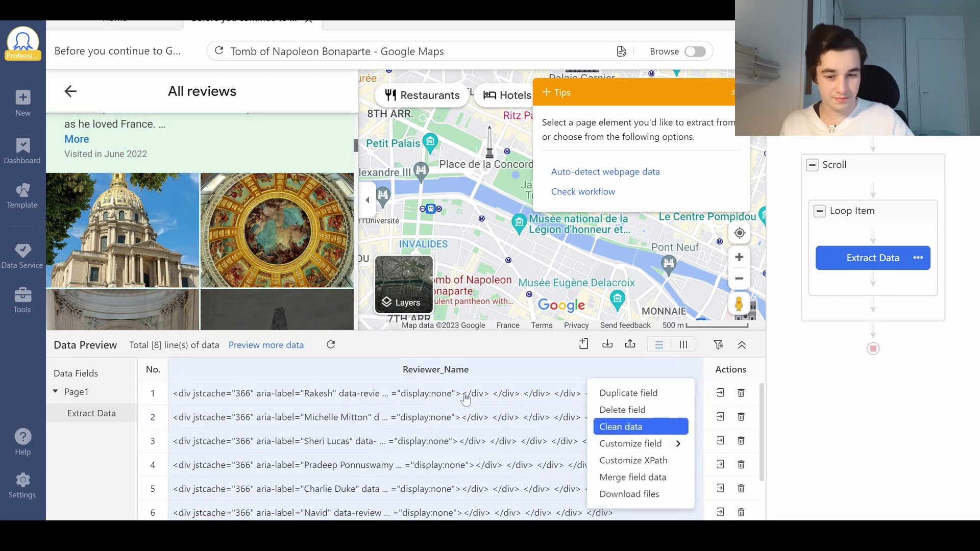
click(95, 380)
click(208, 389)
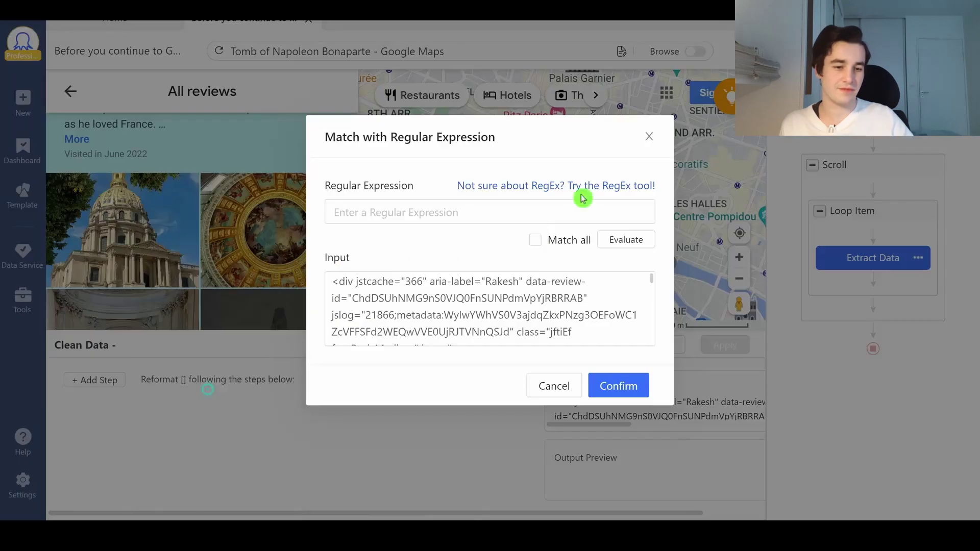
Build a regex in the RegEx tool starting after the aria-label prefix and ending before the name's closing text
click(585, 187)
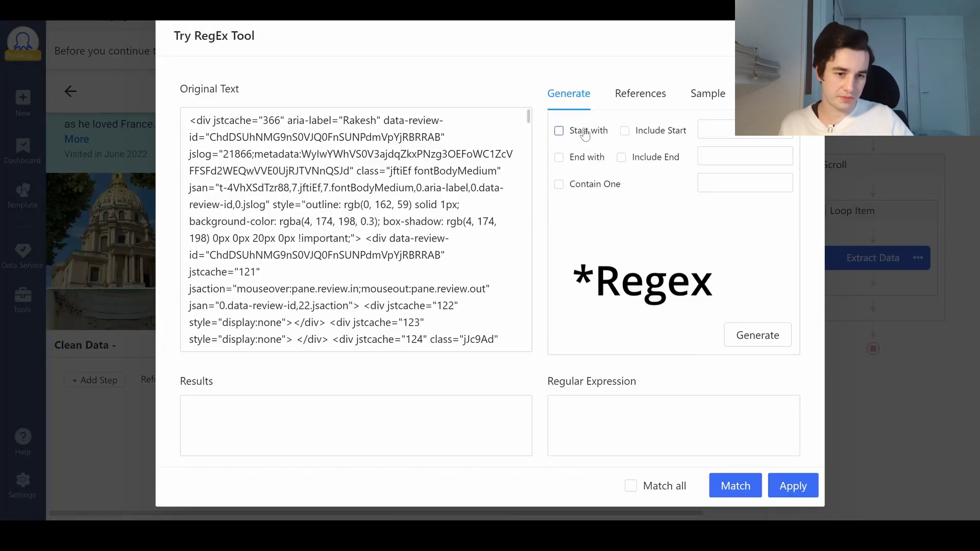
click(565, 158)
double_click(359, 120)
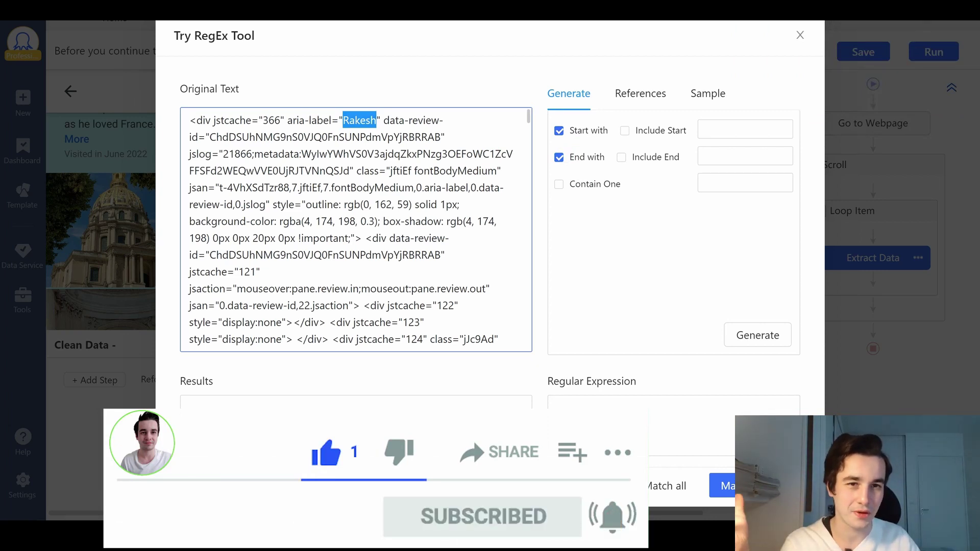
drag(286, 120, 342, 120)
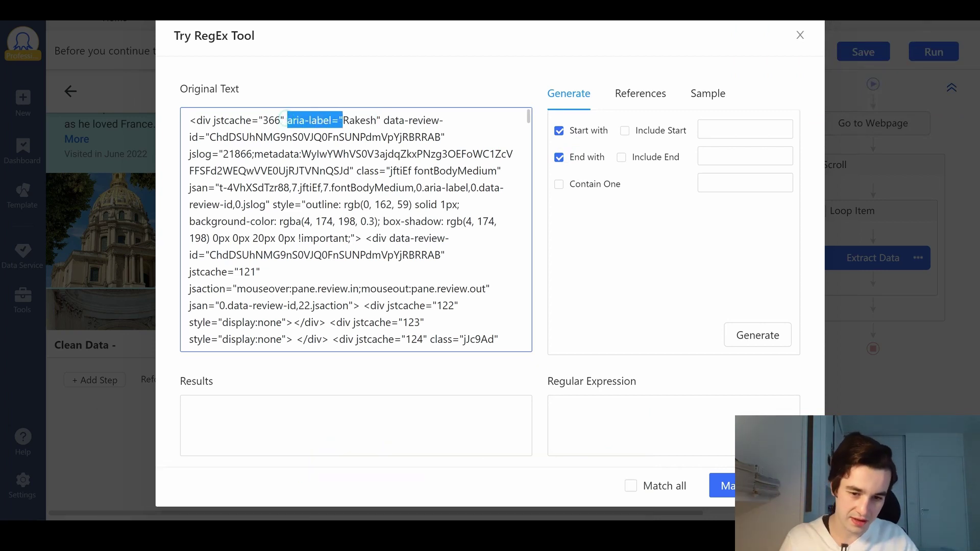
click(712, 127)
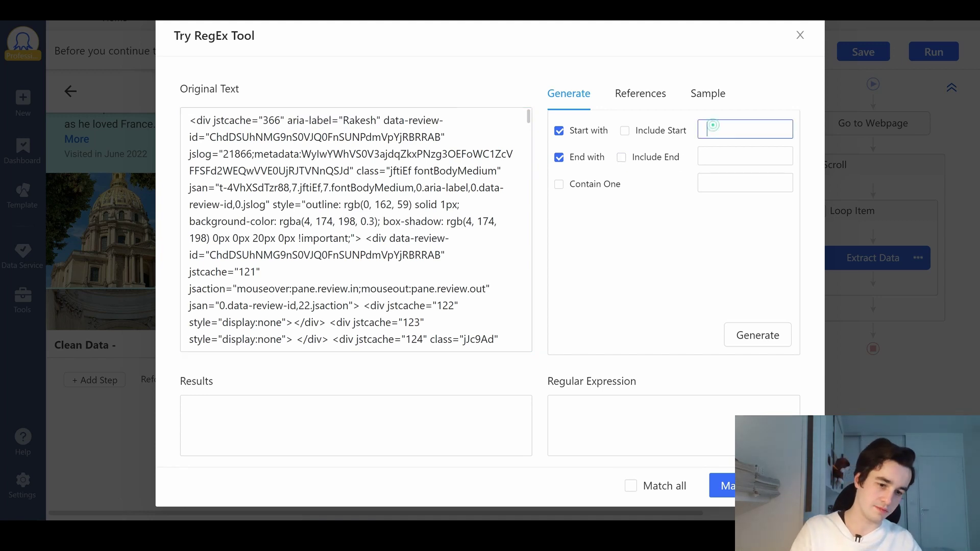
text(aria-label=")
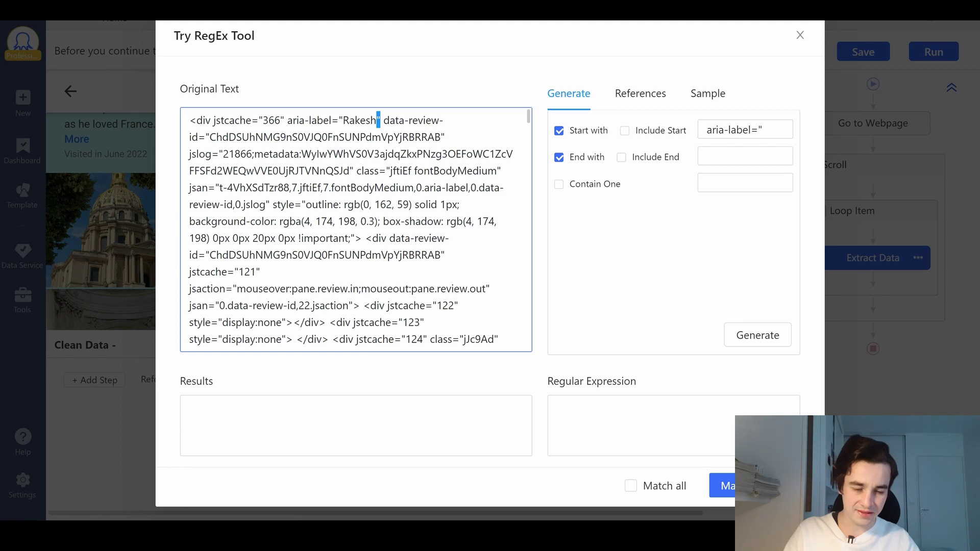
click(740, 158)
text(")
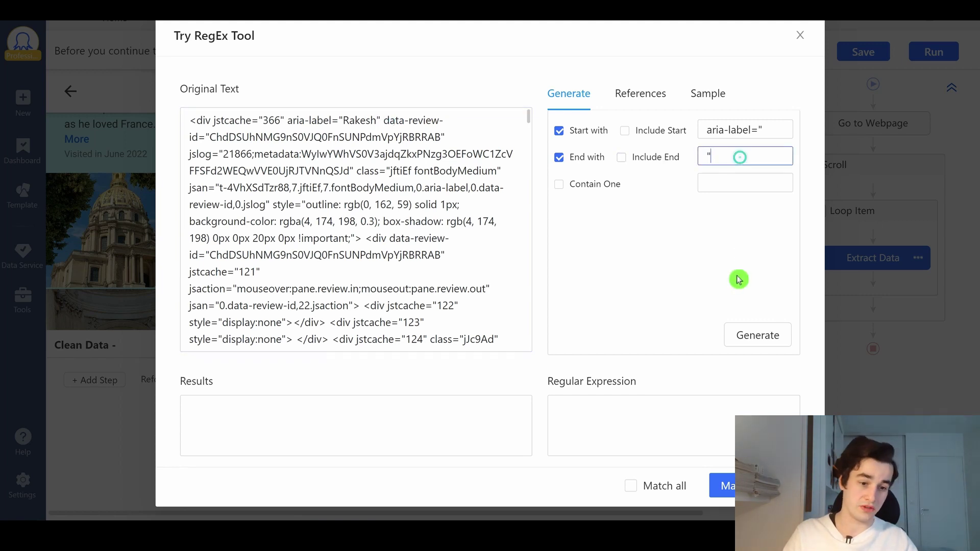
click(742, 338)
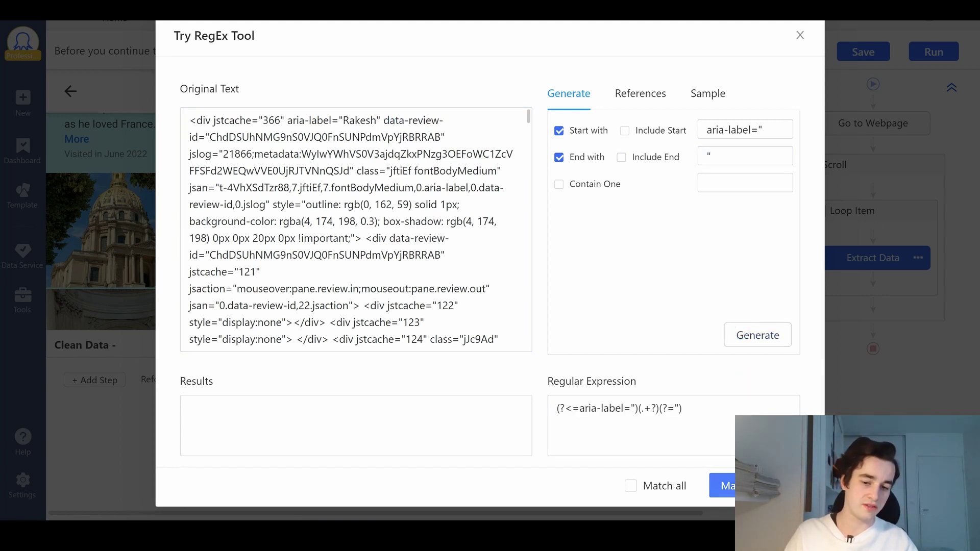
Test and confirm the regex, apply it so Reviewer_Name shows clean names, then bring up the XPath notes
click(722, 485)
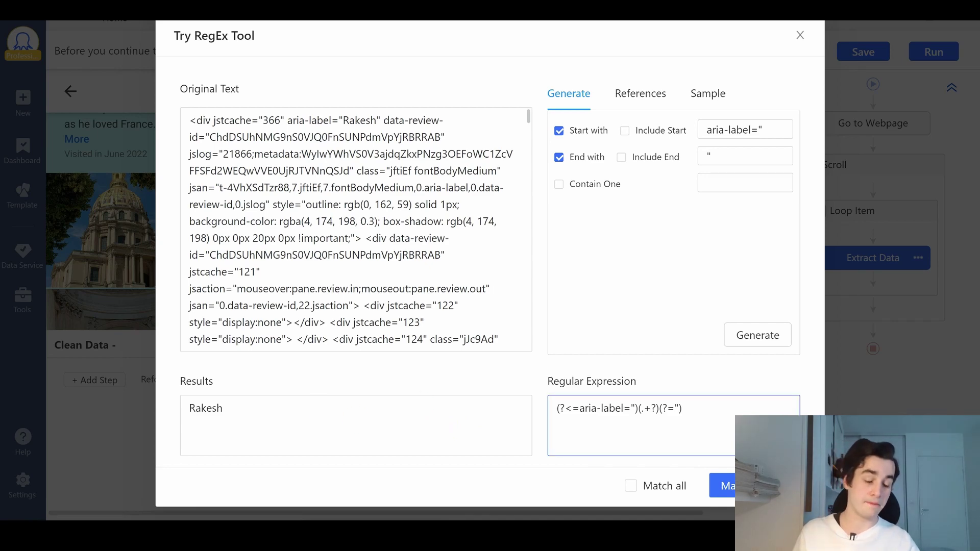
click(766, 485)
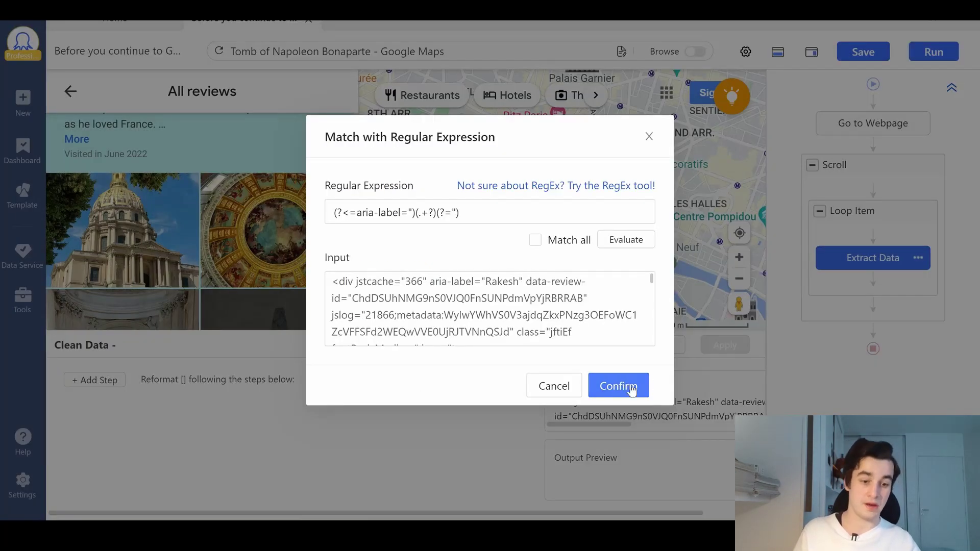
click(619, 387)
click(711, 344)
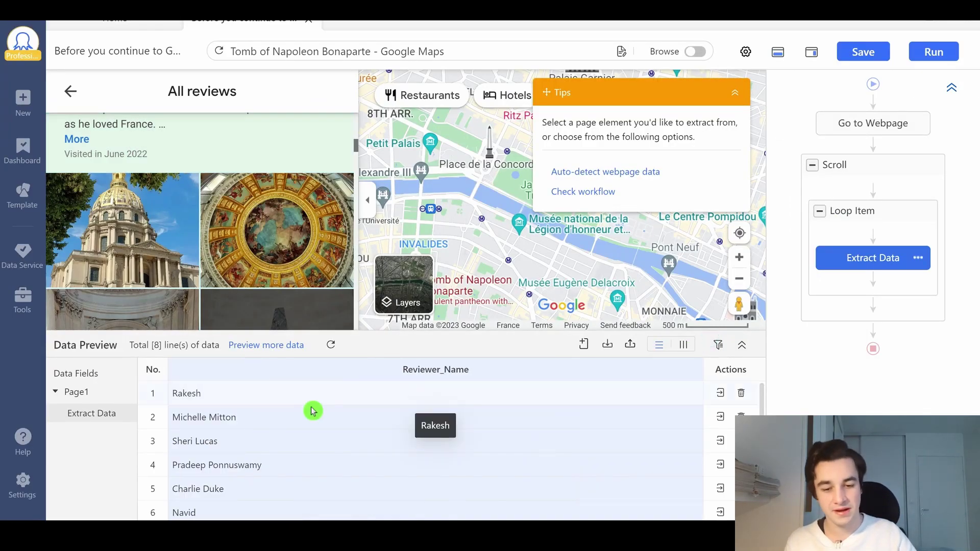
click(266, 444)
scroll(267, 444, down, 1)
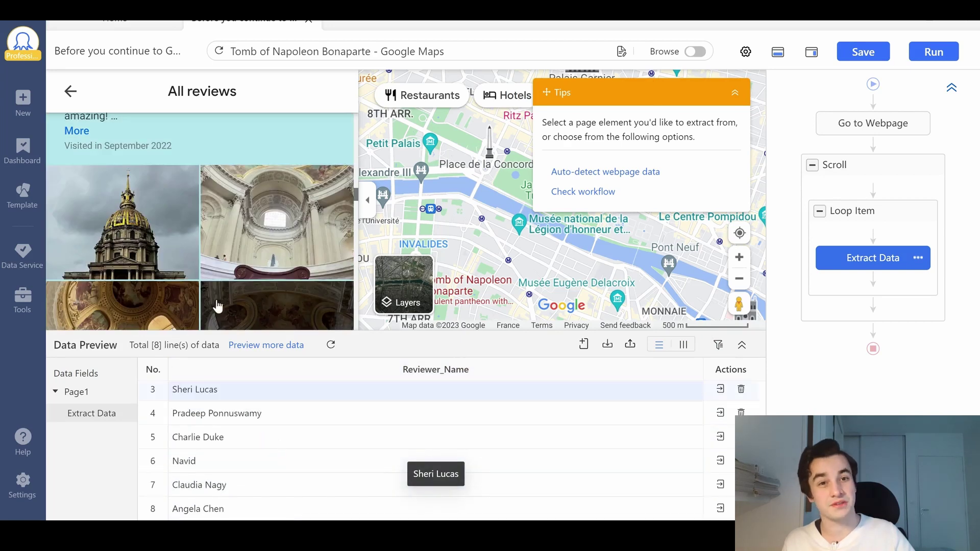
key(alt+Tab)
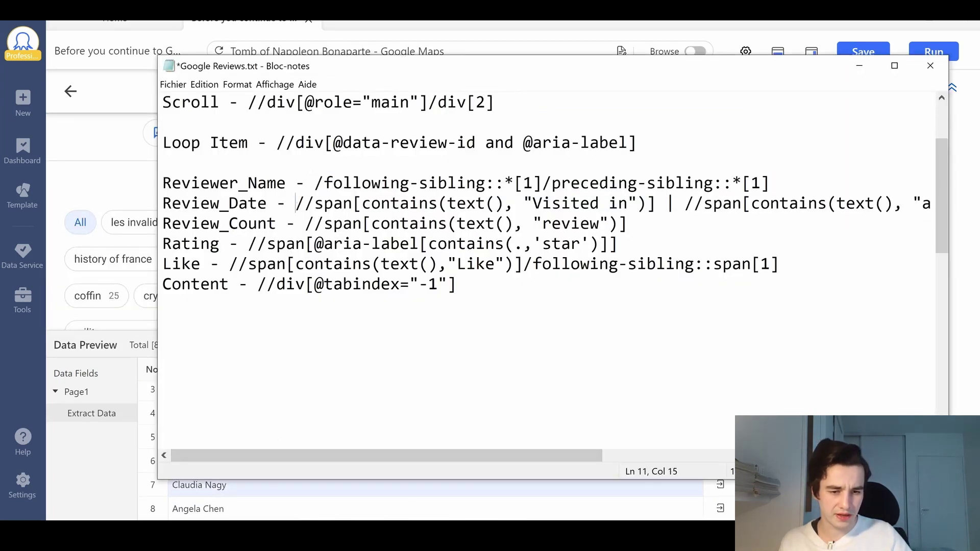
drag(295, 203, 655, 202)
drag(503, 455, 534, 454)
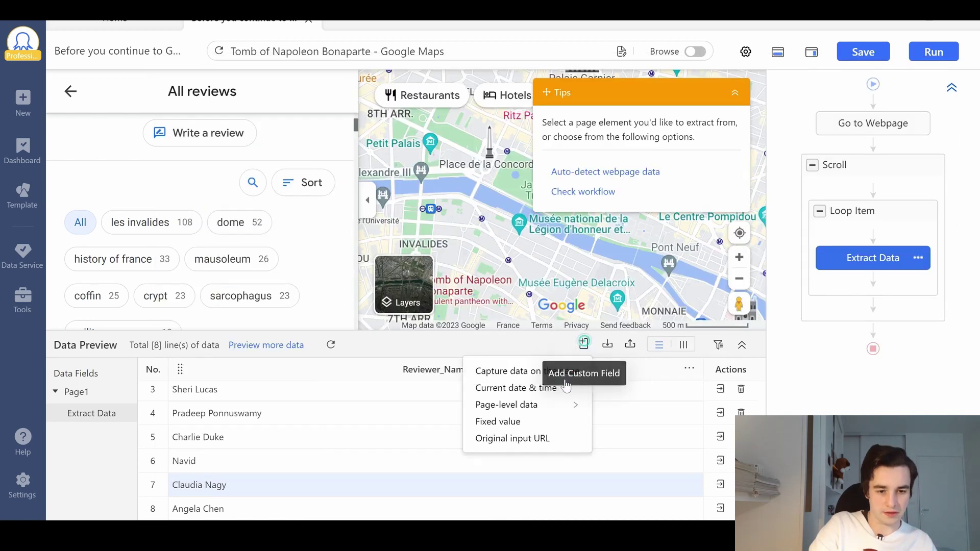
Add a custom field capturing data on this page with the Visited in date XPath pasted in
click(542, 371)
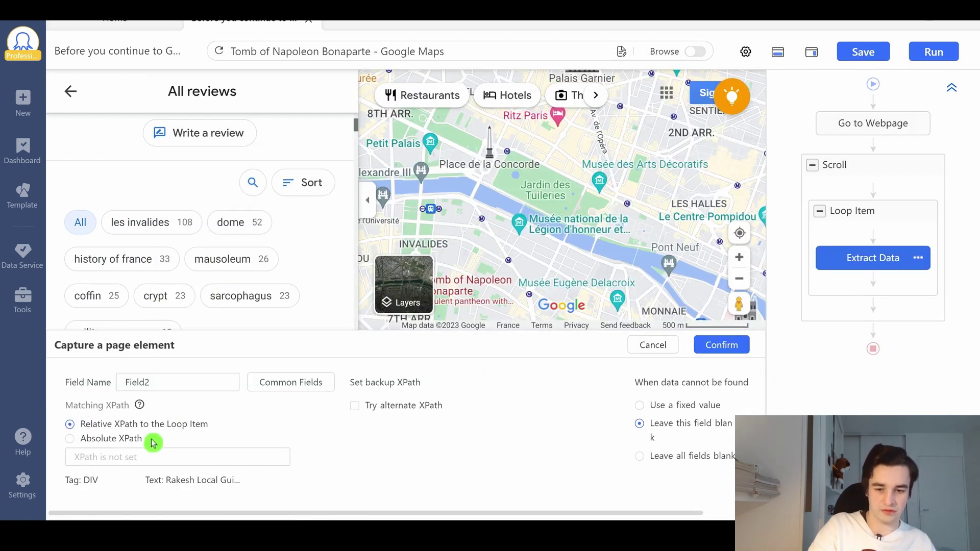
click(513, 519)
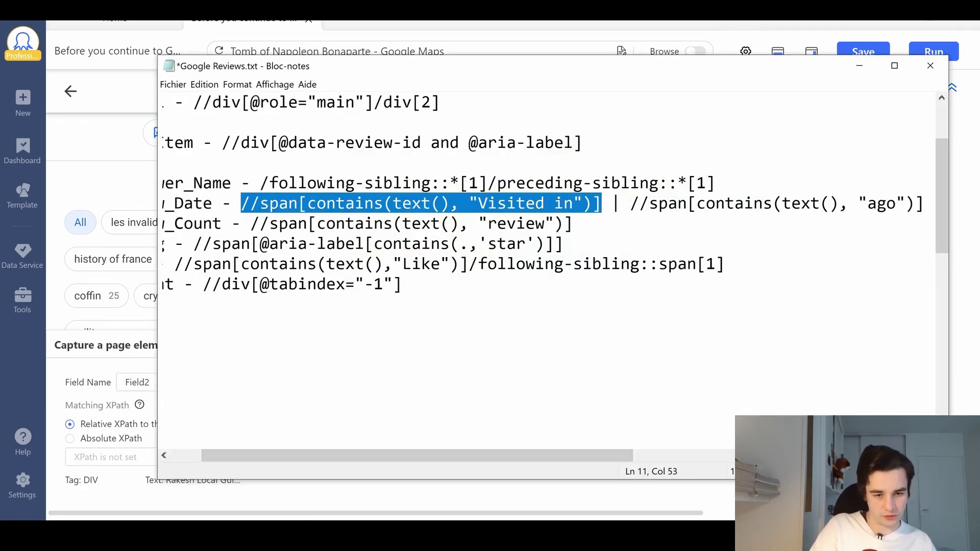
click(858, 66)
text(//span[contains(text(), "Visited in")])
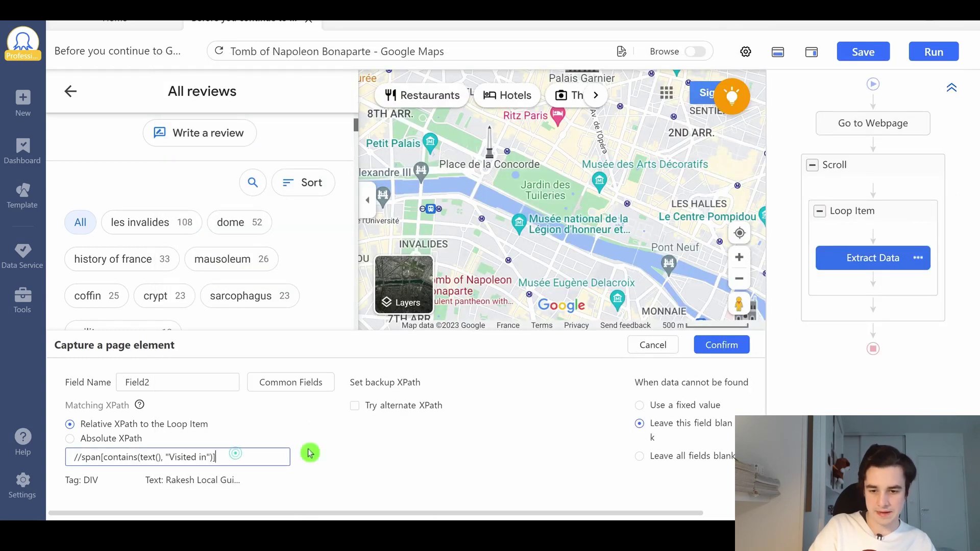
Enable Try alternate XPath for the date field and fetch the backup 'ago' XPath from the notes
click(406, 405)
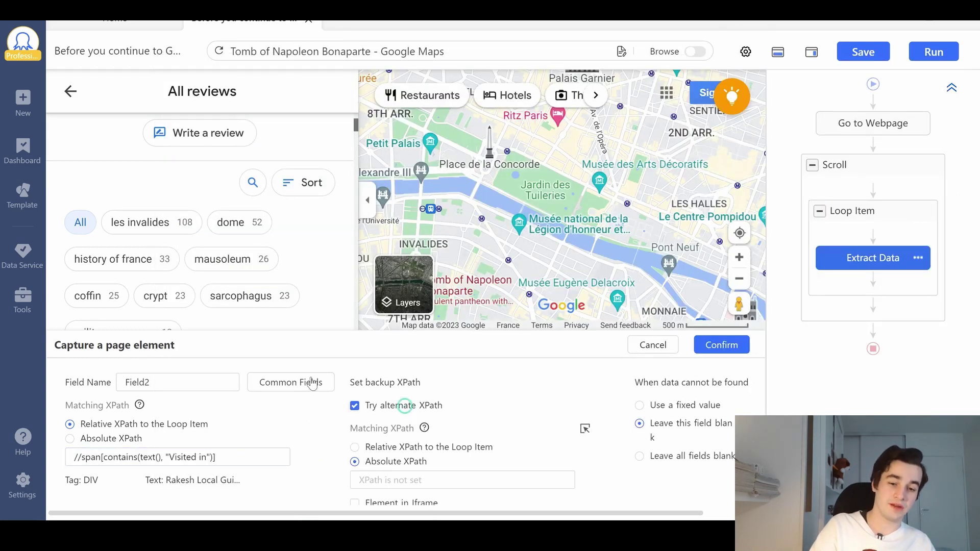
click(416, 475)
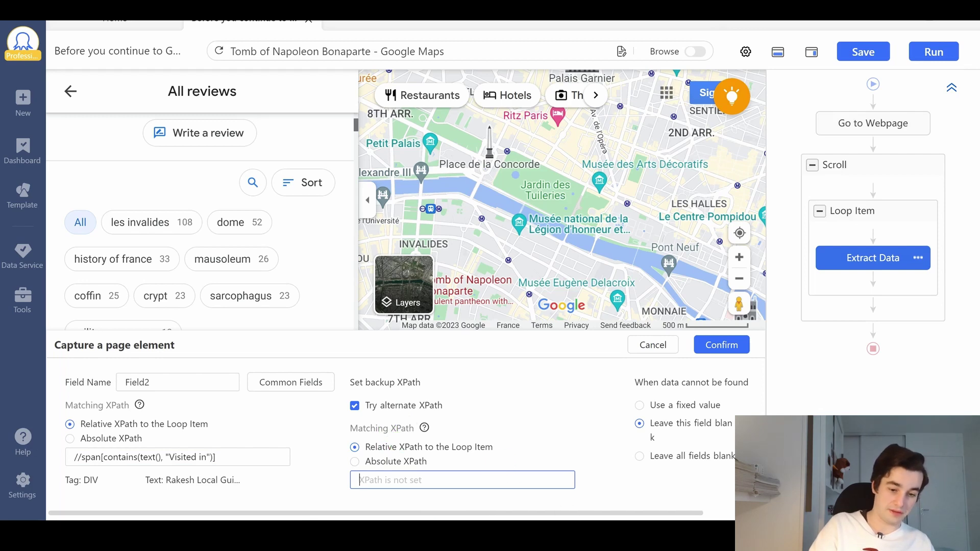
key(alt+Tab)
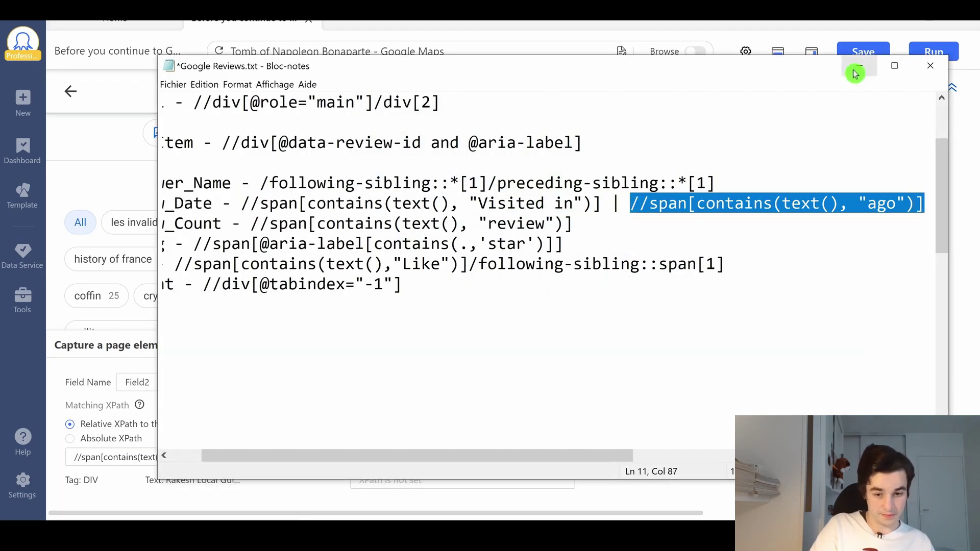
click(859, 66)
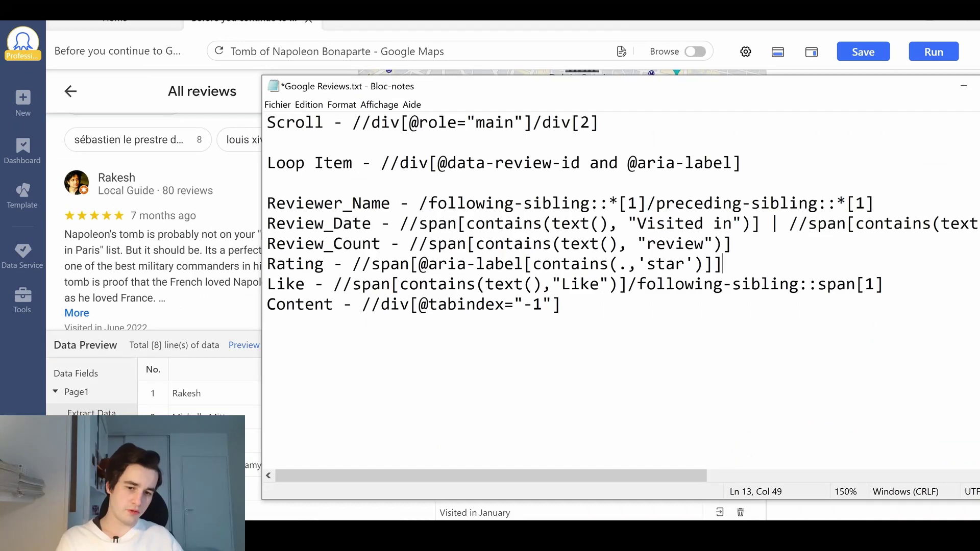
drag(266, 243, 380, 243)
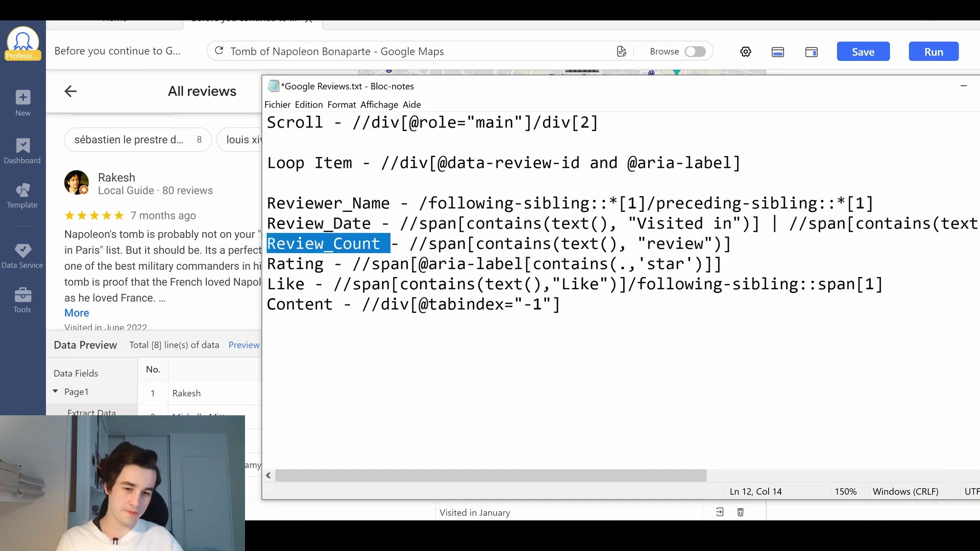
Review the span and text() parts of the review-count XPath in Notepad and copy it
key(End)
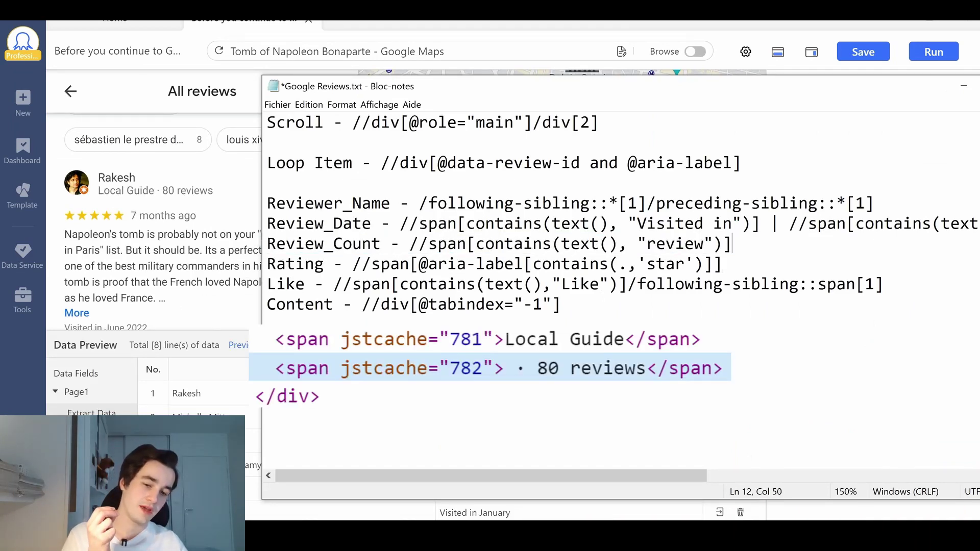
click(438, 243)
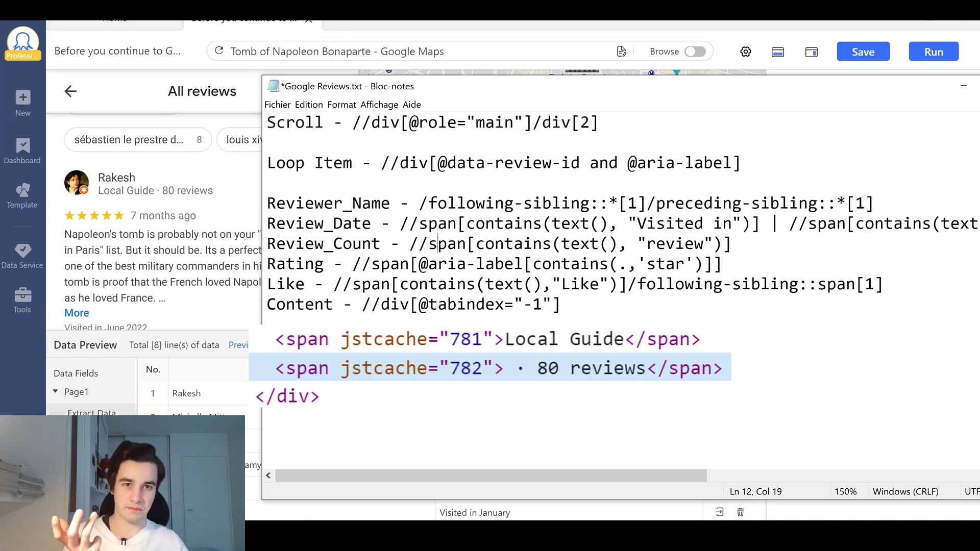
click(570, 243)
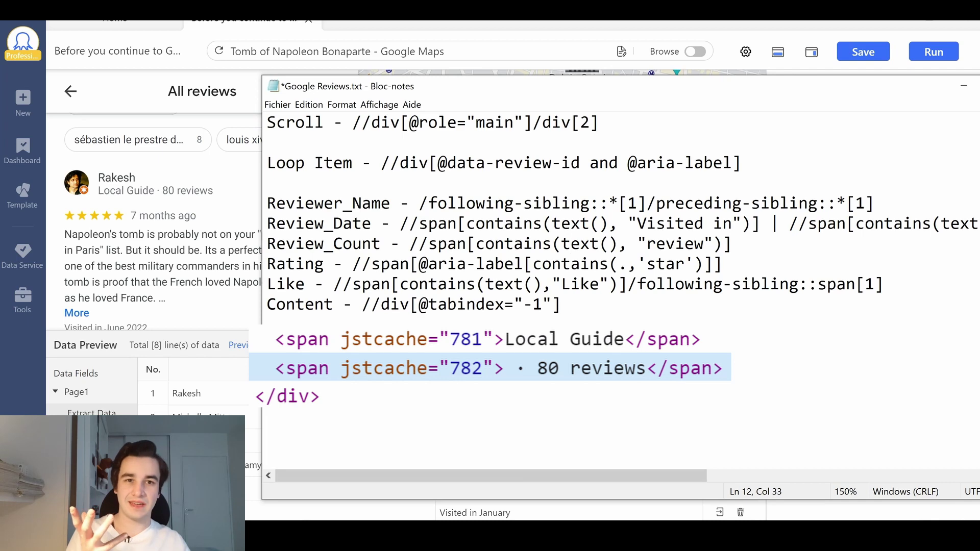
click(148, 153)
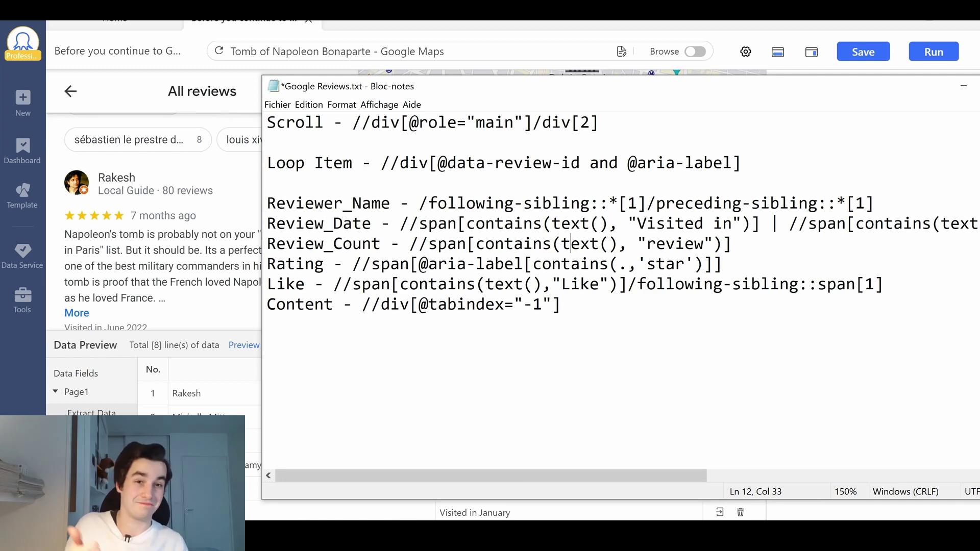
drag(731, 244, 409, 243)
key(ctrl+c)
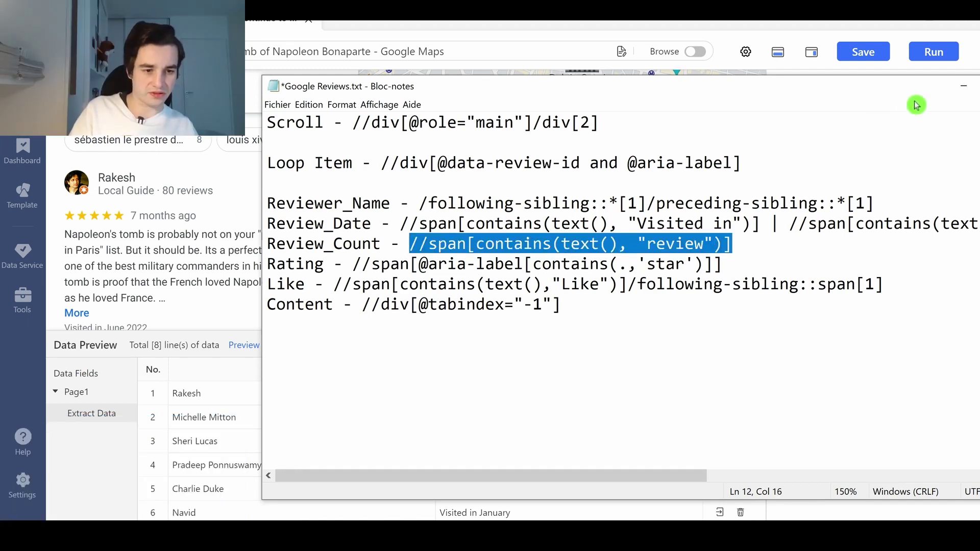
click(963, 85)
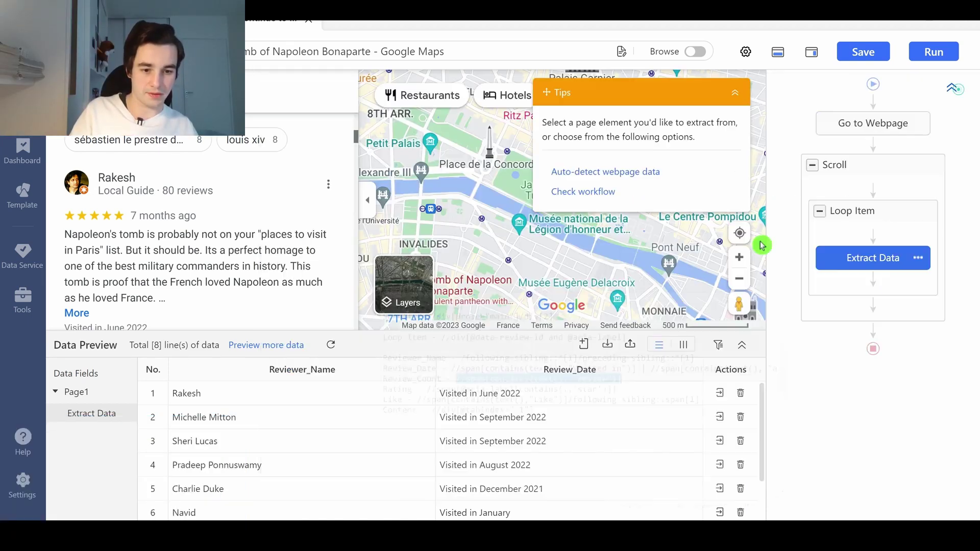
Add a custom field with the review-count XPath, name it Review_Count, confirm it and save the task
click(586, 348)
click(536, 373)
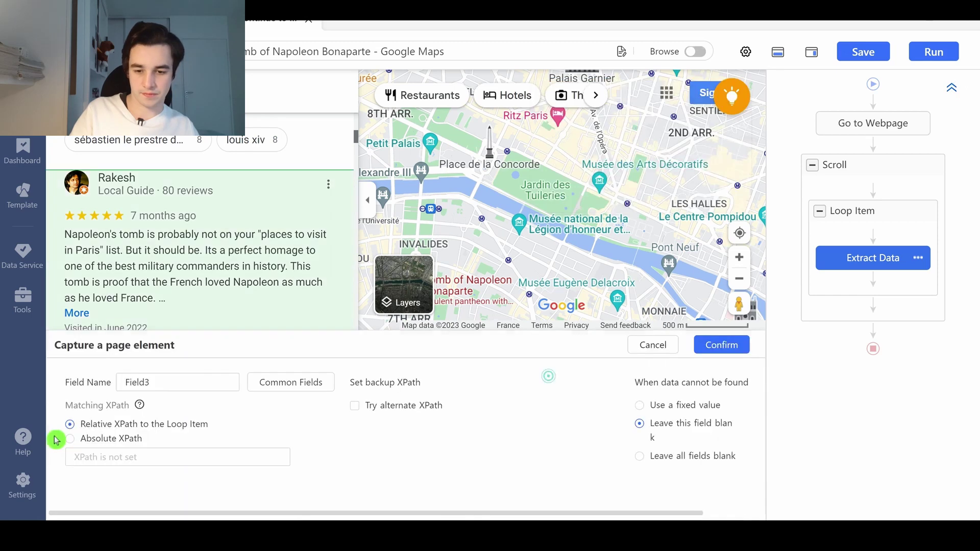
click(153, 457)
key(ctrl+v)
double_click(134, 382)
text(RE)
key(BackSpace)
text(eview_Count)
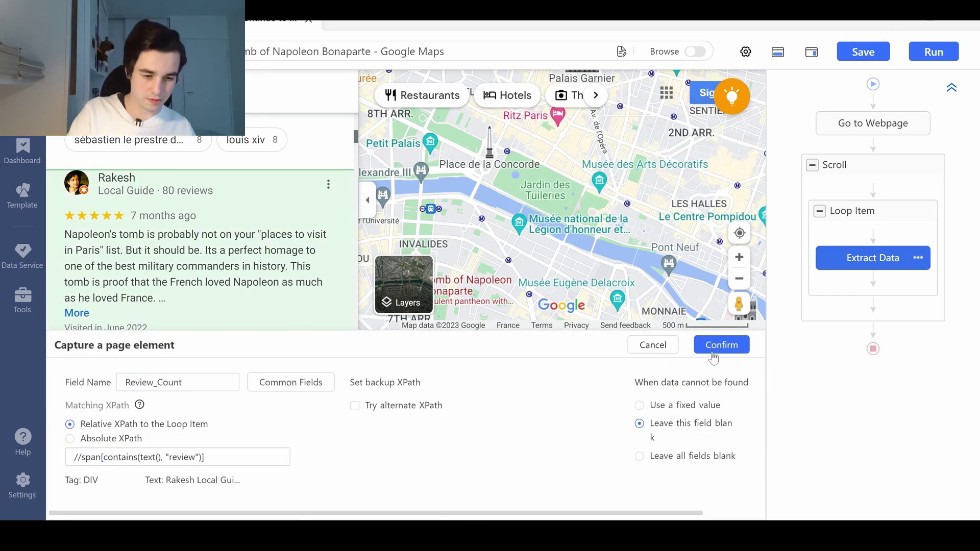
click(721, 345)
click(863, 52)
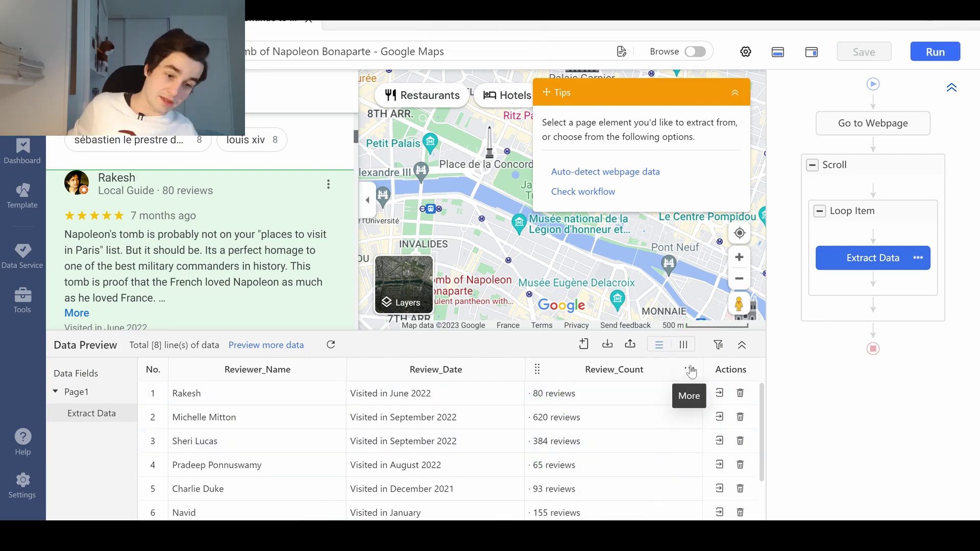
Add a Replace cleaning step on Review_Count replacing the leading '·' with nothing and apply it
click(690, 371)
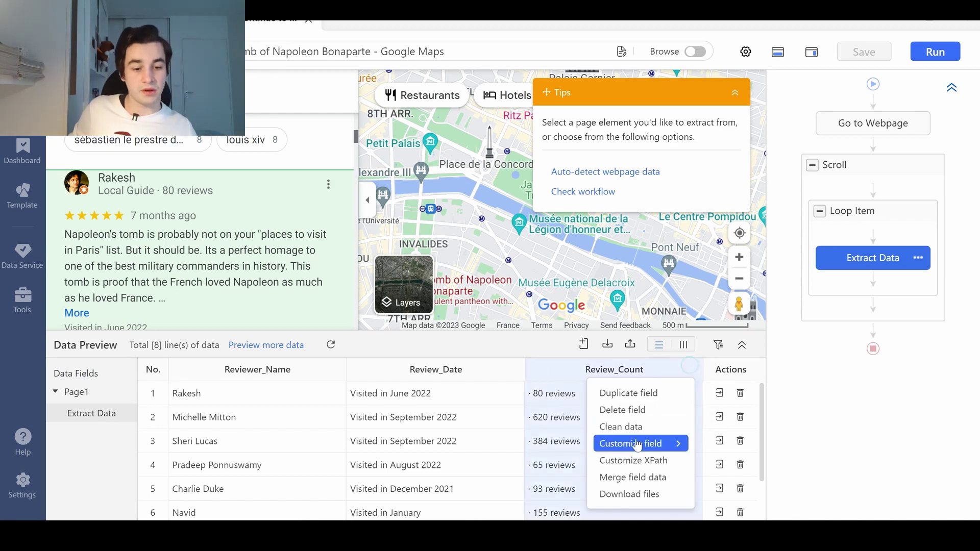
click(635, 427)
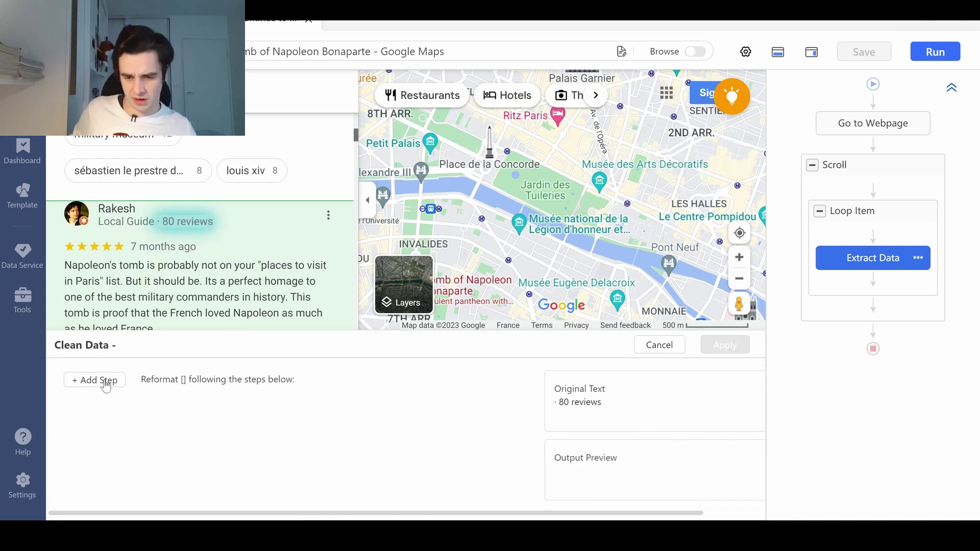
click(116, 398)
click(107, 387)
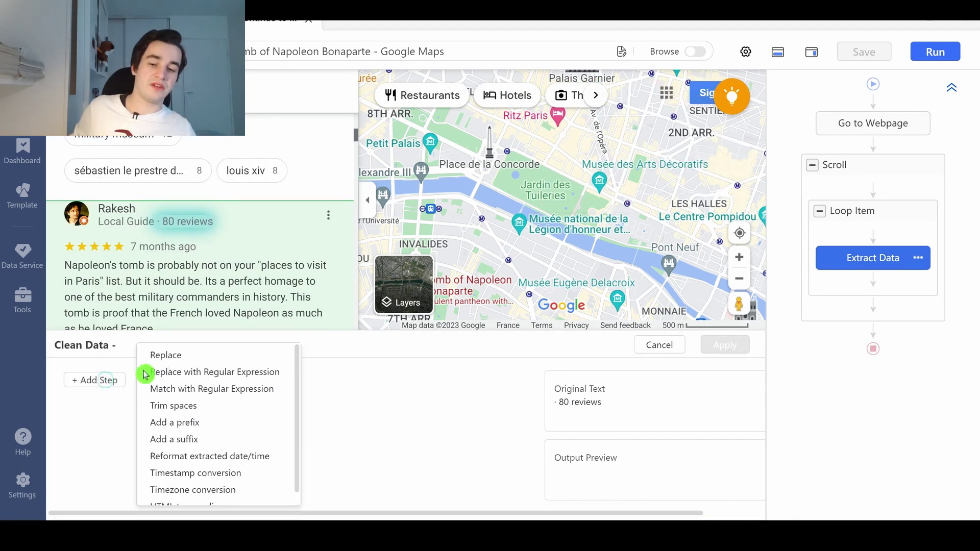
click(182, 356)
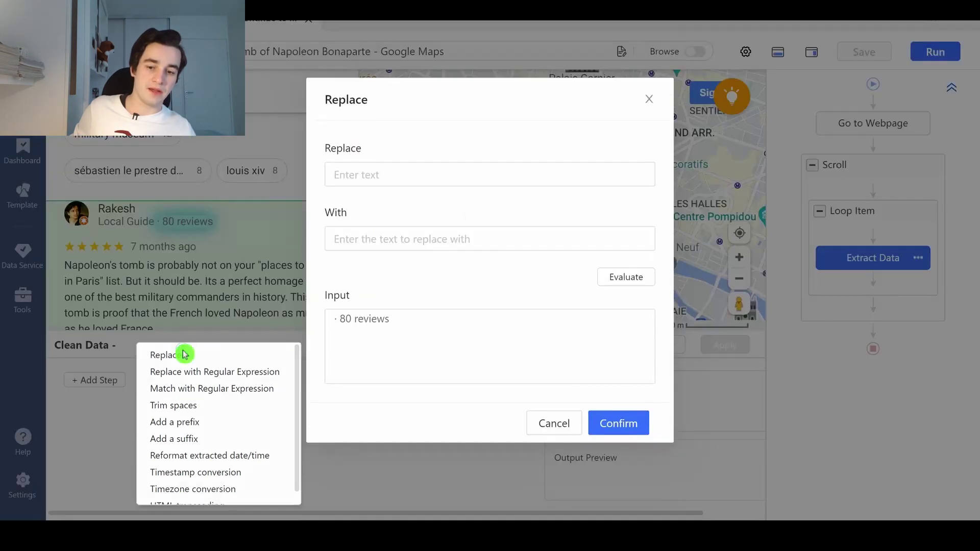
key(ctrl+c)
click(351, 170)
key(ctrl+v)
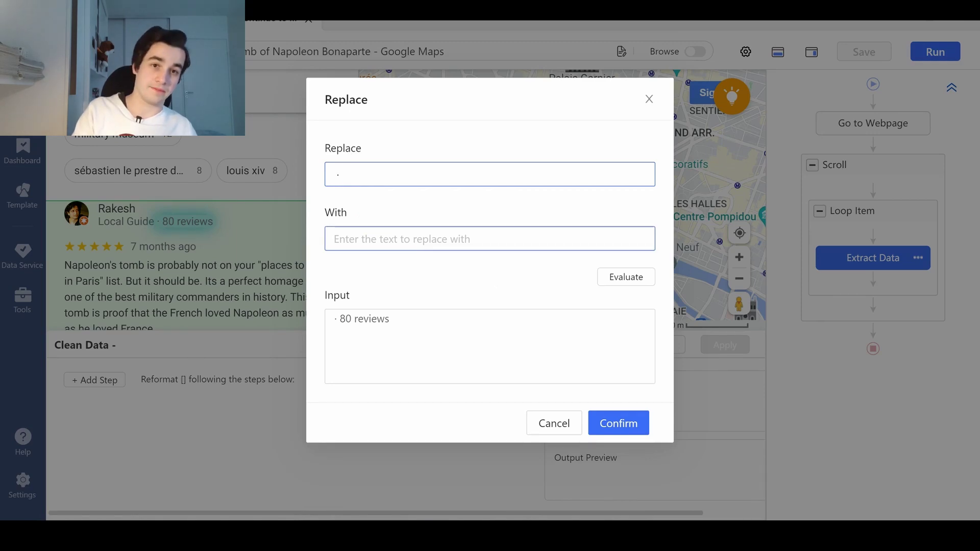
click(633, 424)
click(723, 345)
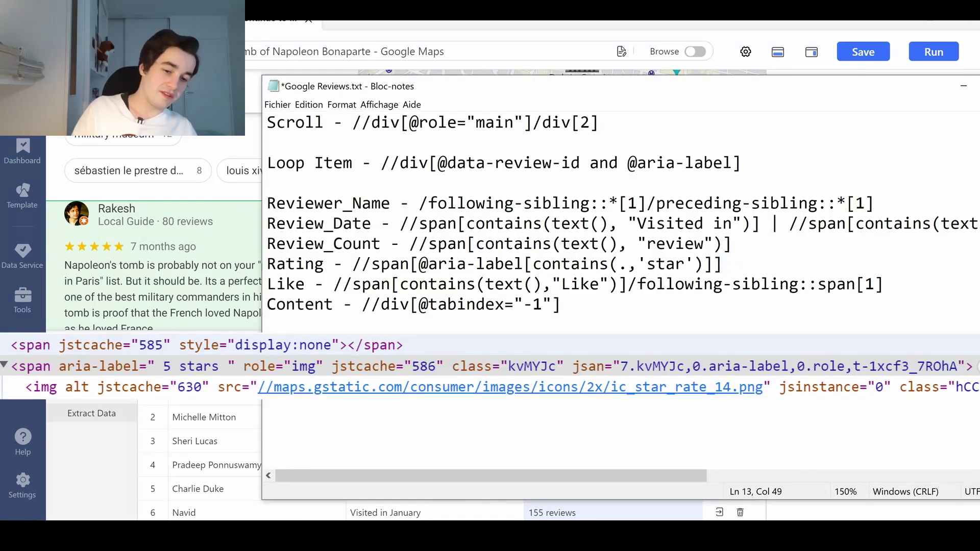
drag(722, 264, 362, 263)
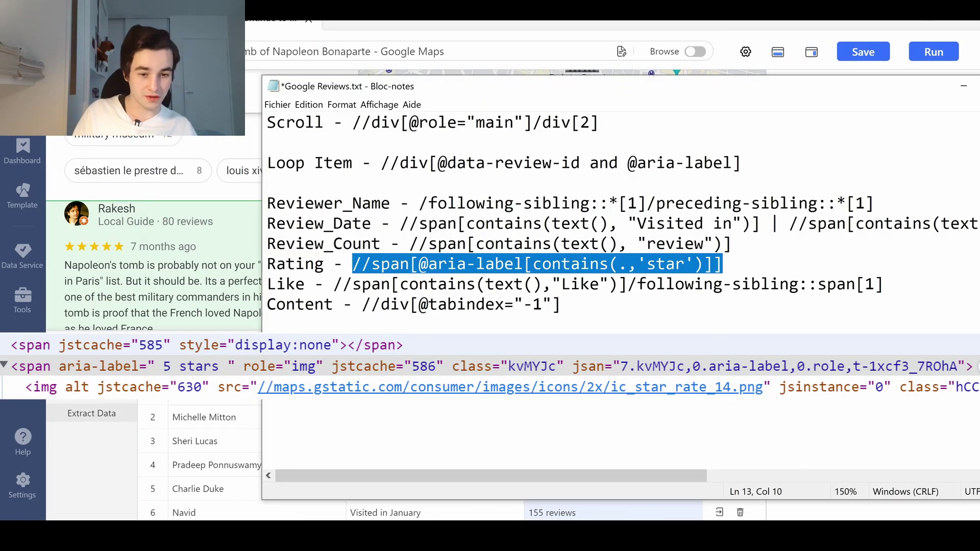
Confirm the Rating field from the contains XPath and set it to extract the star element's outer HTML
click(542, 263)
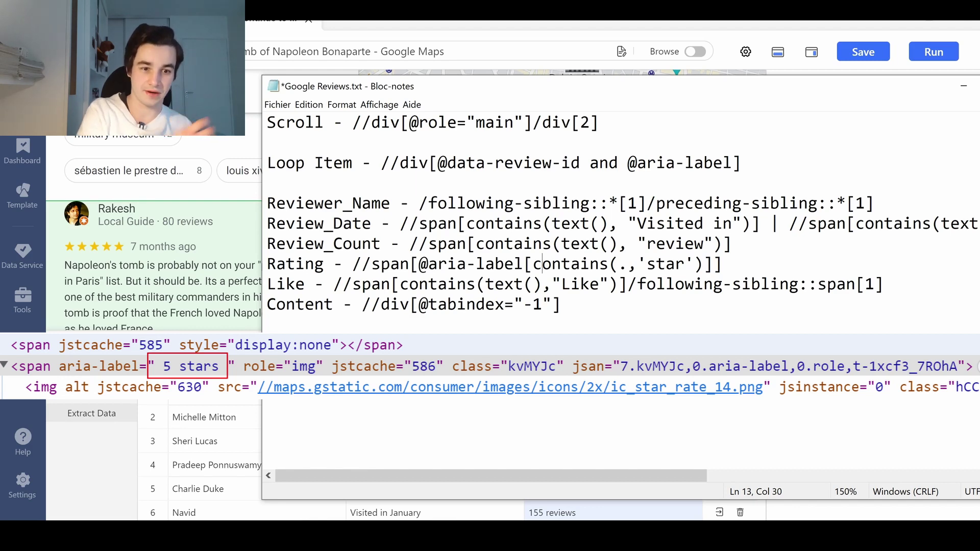
text(RAt)
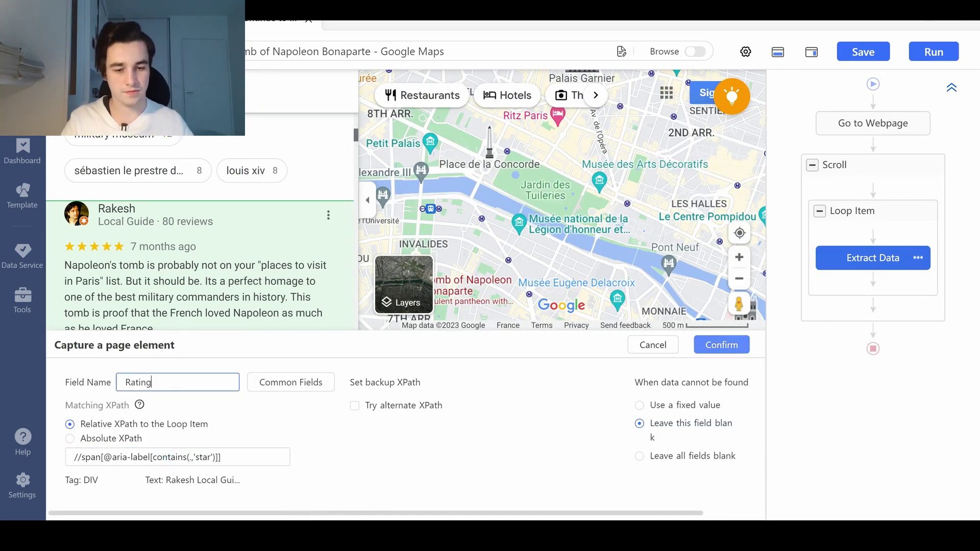
click(721, 345)
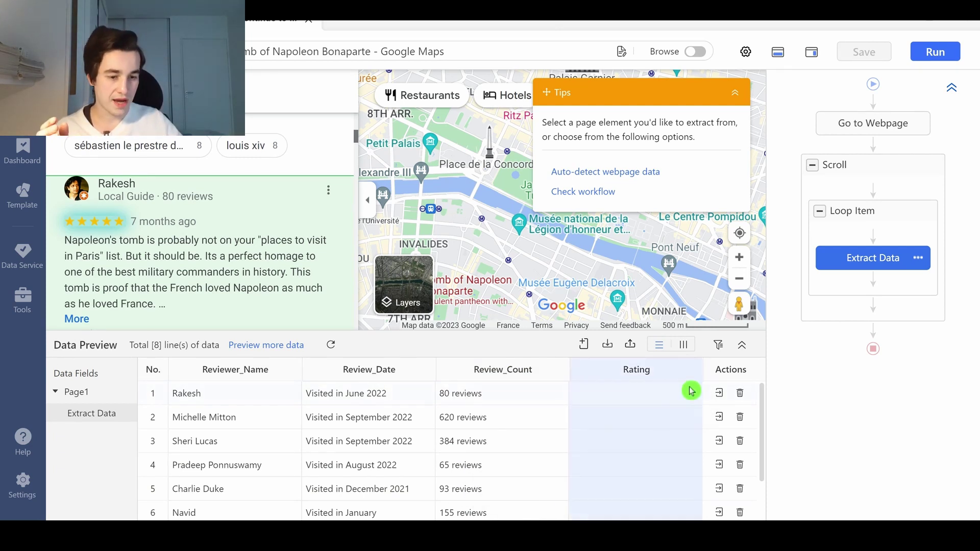
click(687, 371)
mouse_move(629, 443)
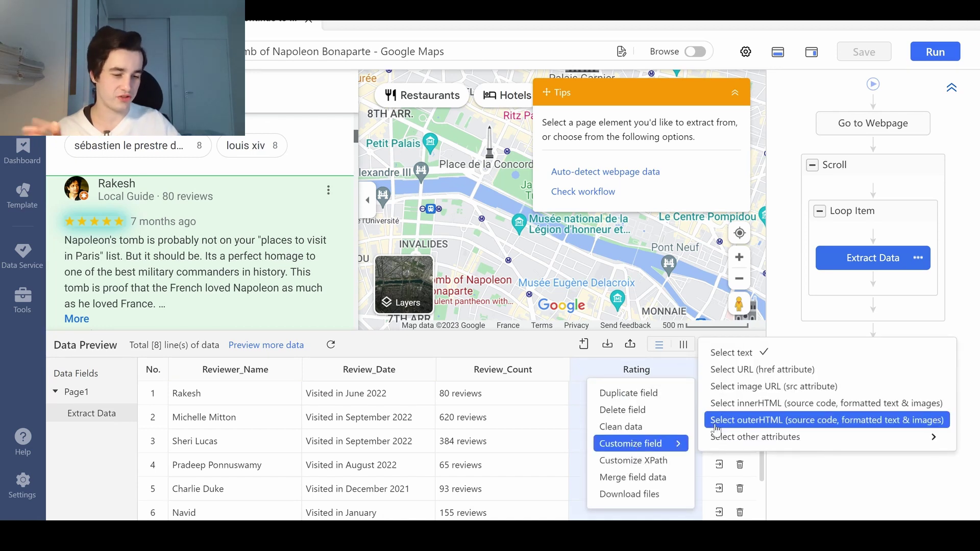
click(715, 426)
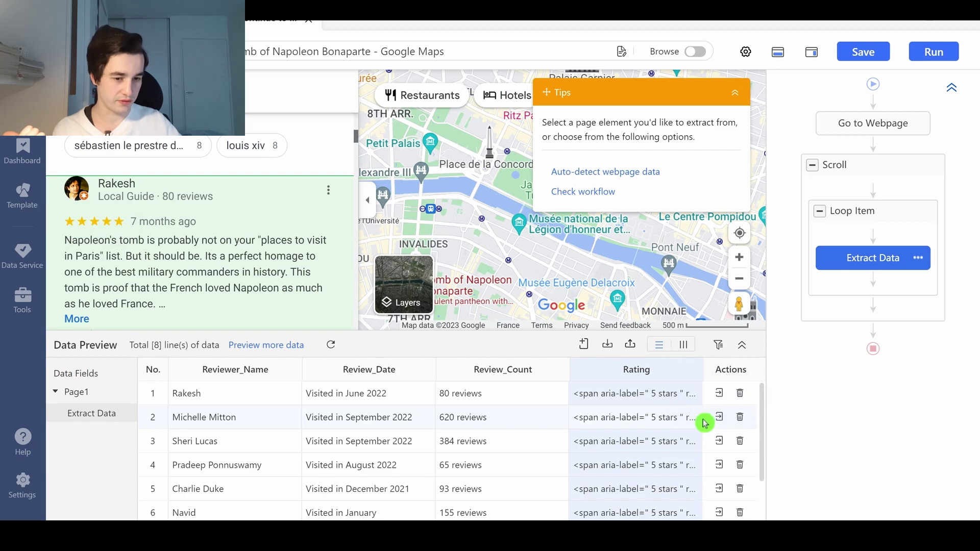
click(687, 372)
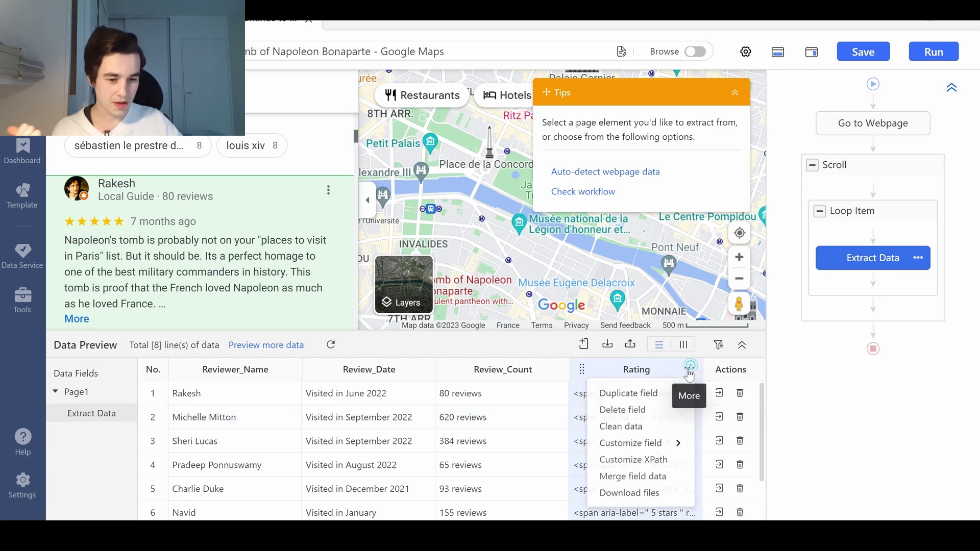
Add a Match with Regular Expression step on Rating with End with and Contain One rules enabled
click(631, 431)
click(98, 379)
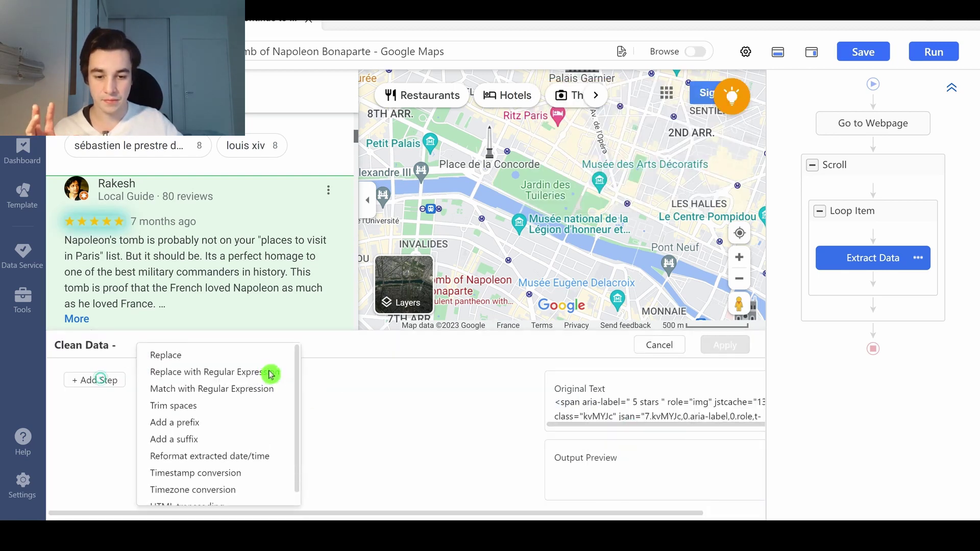
click(266, 390)
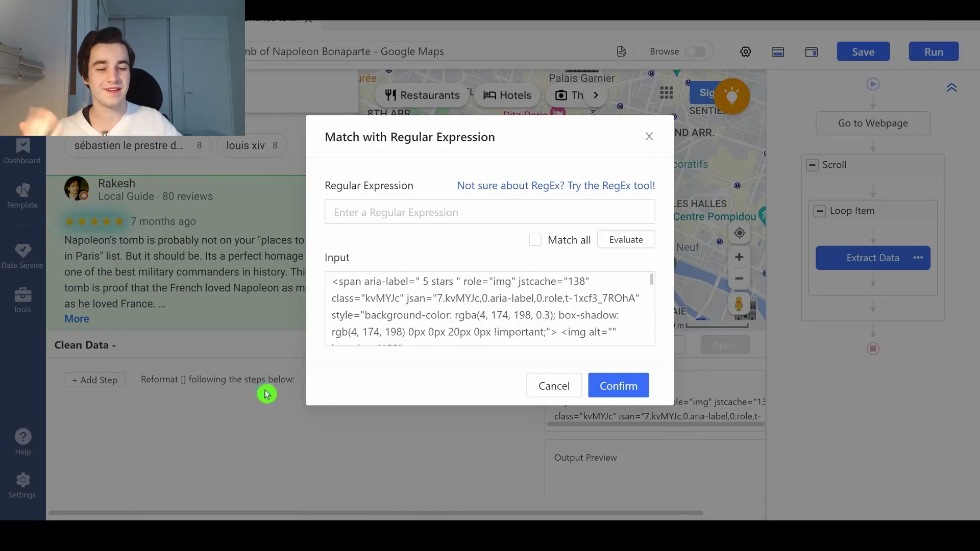
click(590, 187)
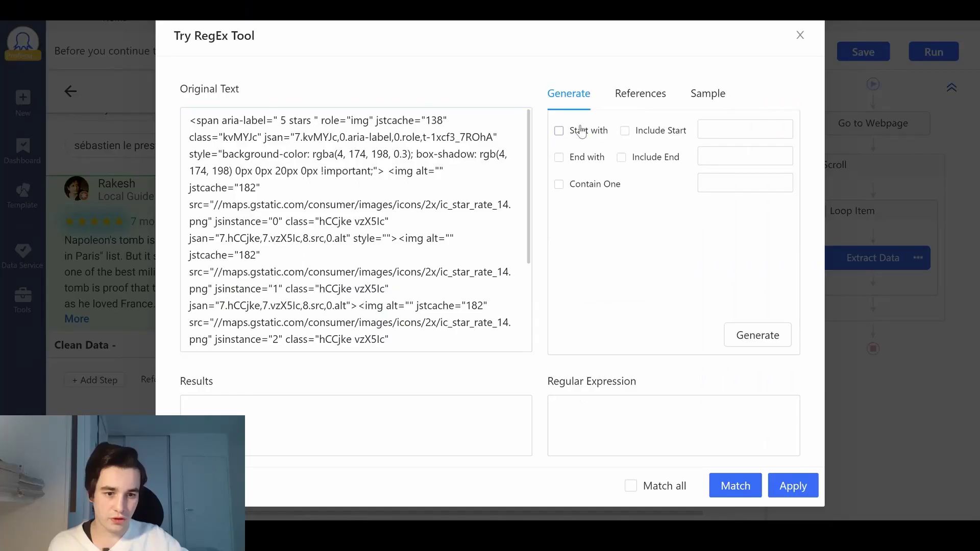
click(582, 161)
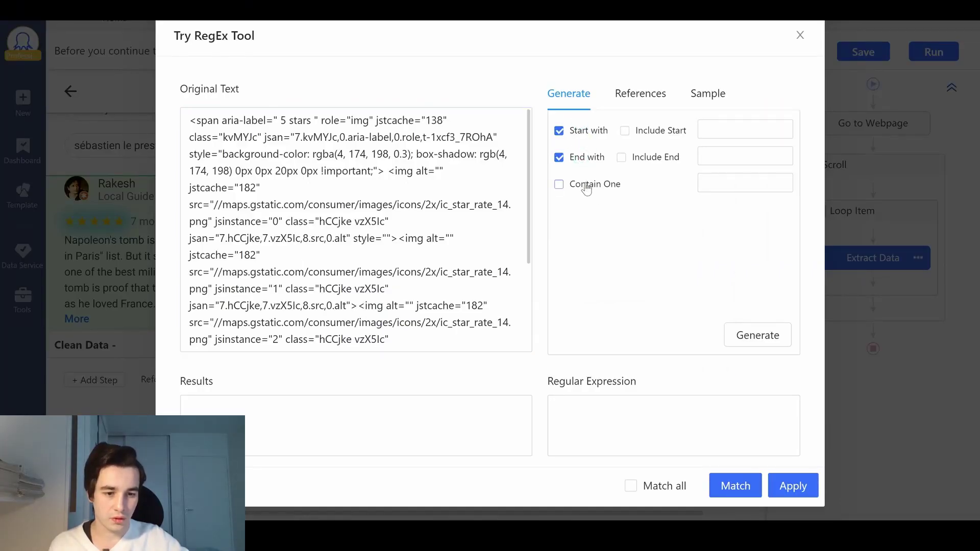
click(497, 230)
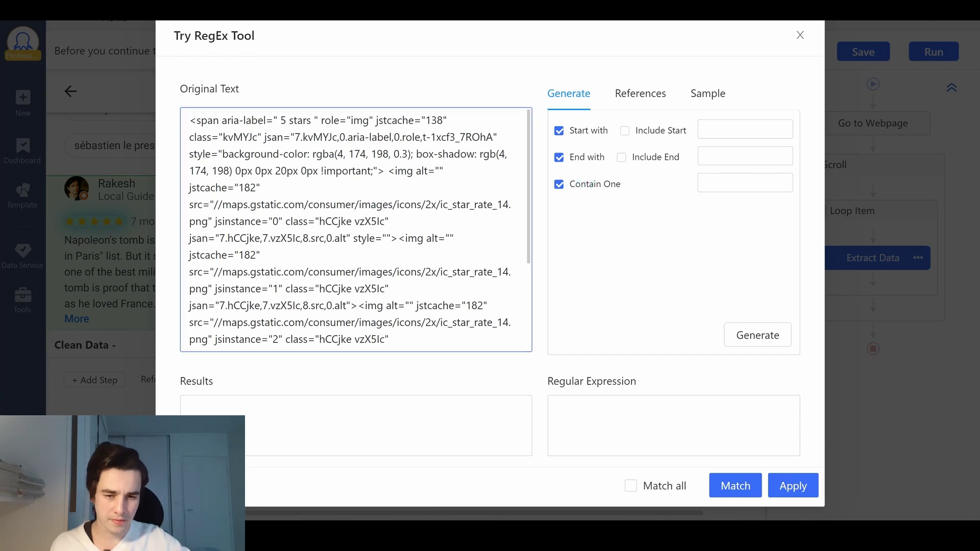
Set aria-label=" as Start with, fill the End with and Contain One texts, and generate the expression
drag(278, 121, 261, 137)
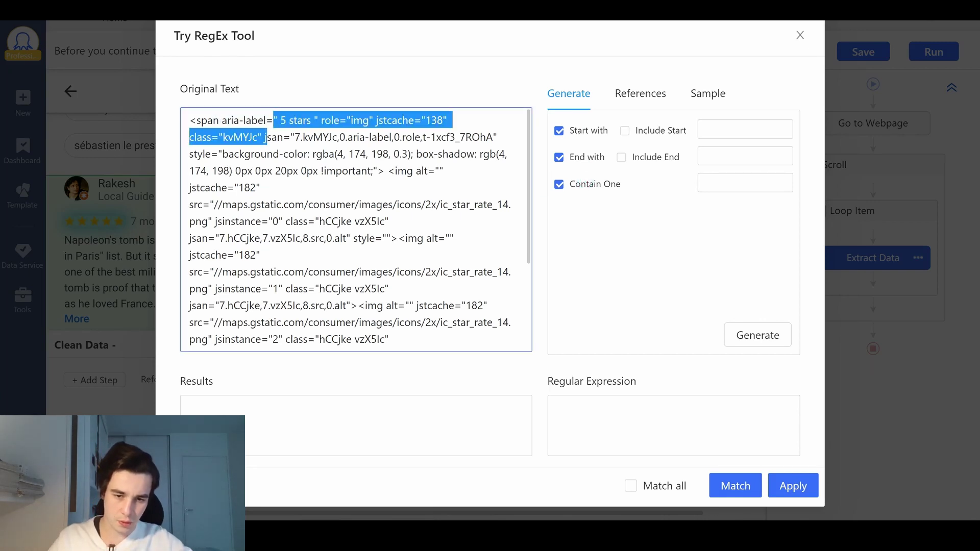
click(233, 120)
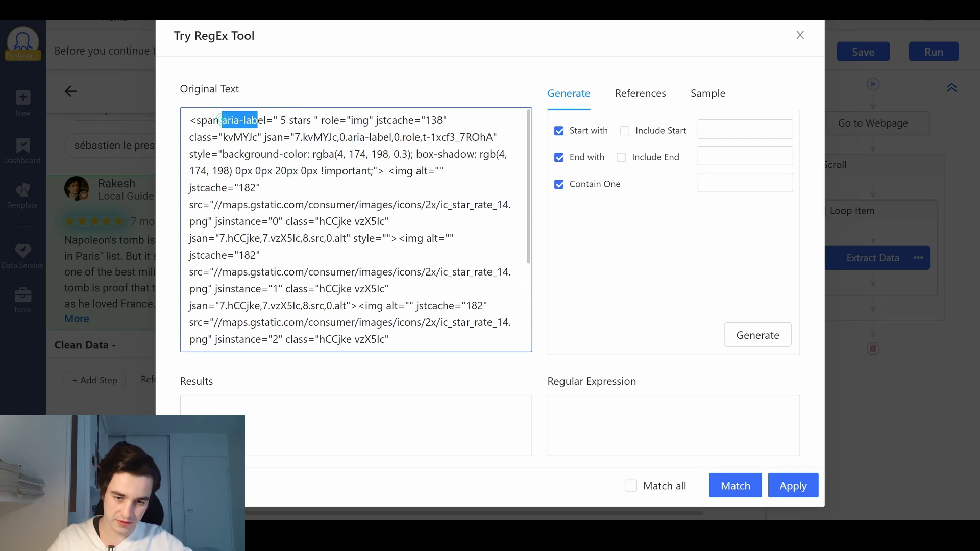
drag(221, 120, 287, 119)
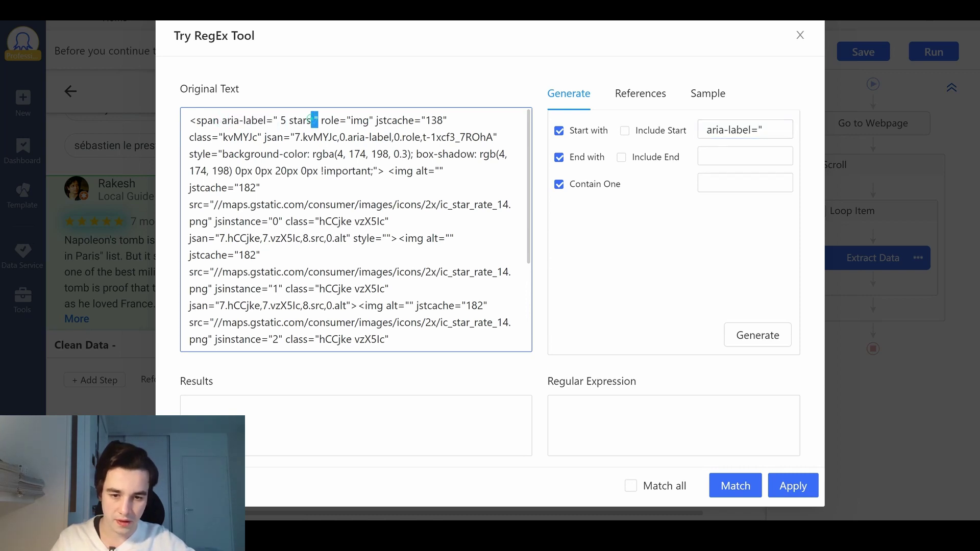
click(714, 154)
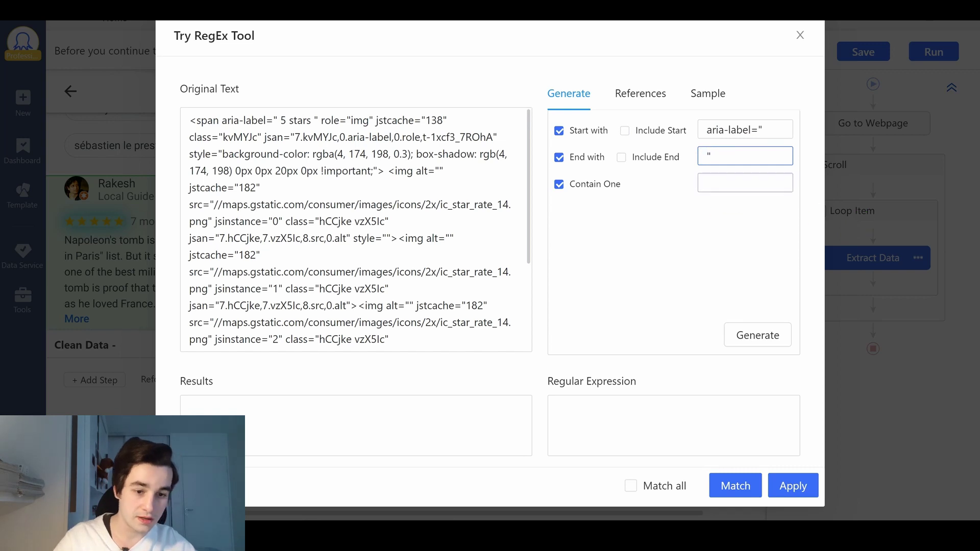
click(728, 184)
text(st)
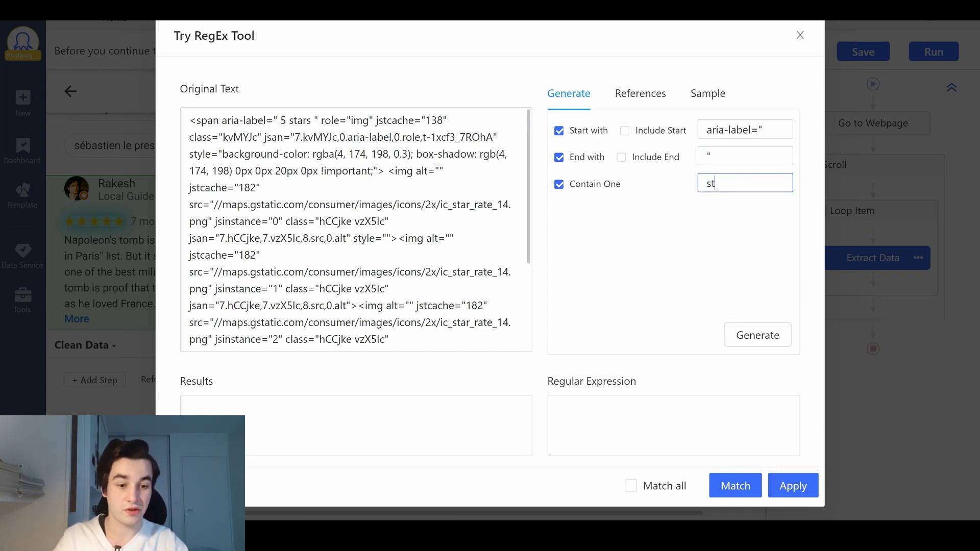
text(ar)
click(758, 335)
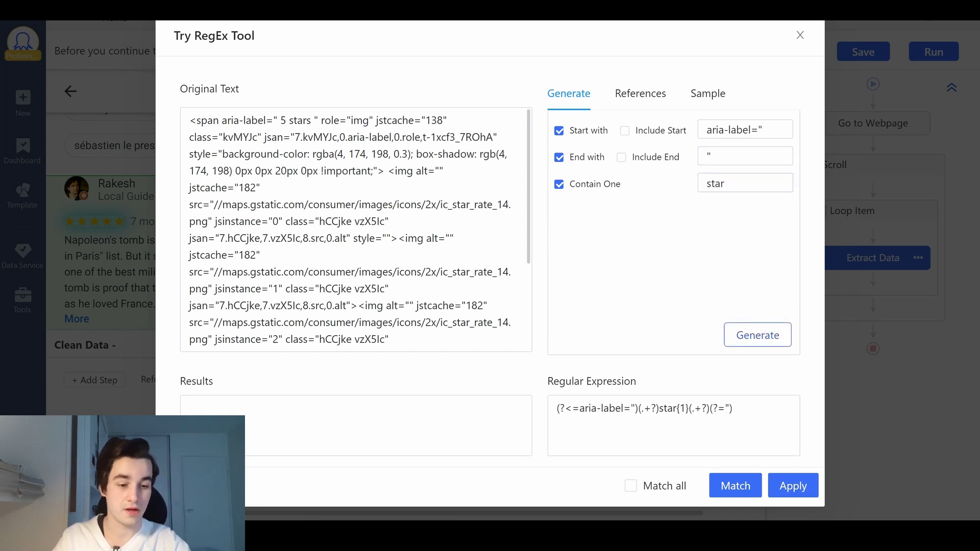
Match the expression against the sample, confirm the step and apply it so Rating reads like 5 stars
click(734, 485)
click(793, 486)
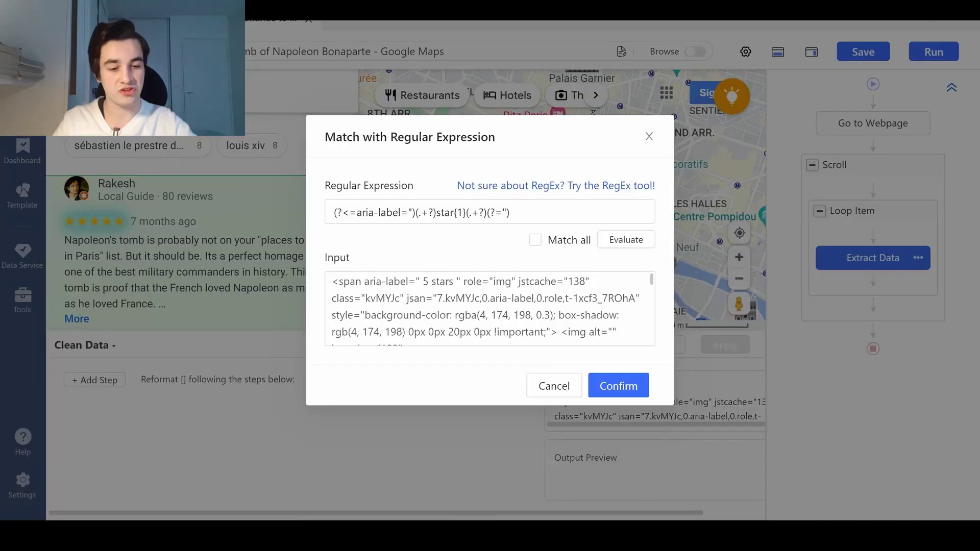
click(619, 385)
click(725, 345)
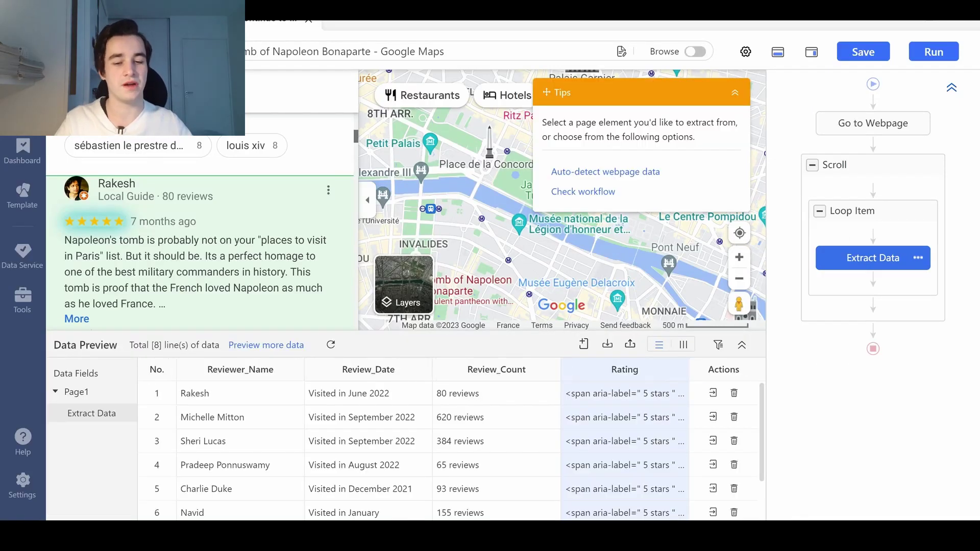
scroll(634, 460, down, 2)
scroll(632, 464, up, 2)
scroll(632, 455, down, 2)
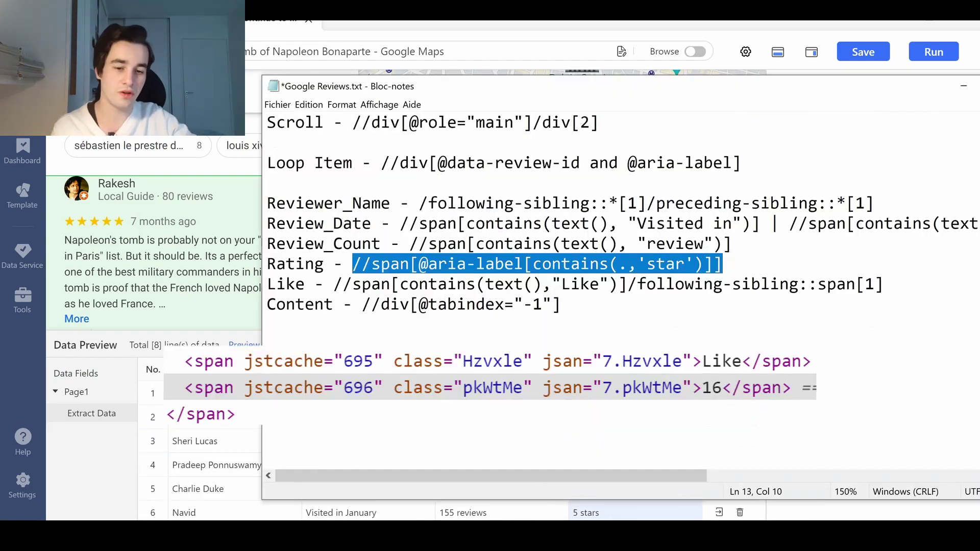
Select the Like and Content XPath lines in the Google Reviews.txt notes
drag(331, 284, 609, 285)
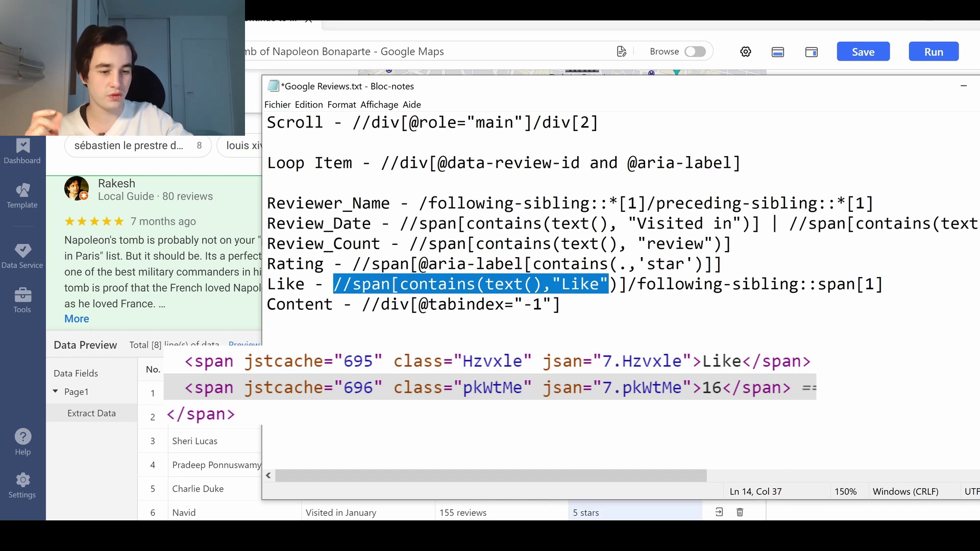
drag(626, 284, 561, 304)
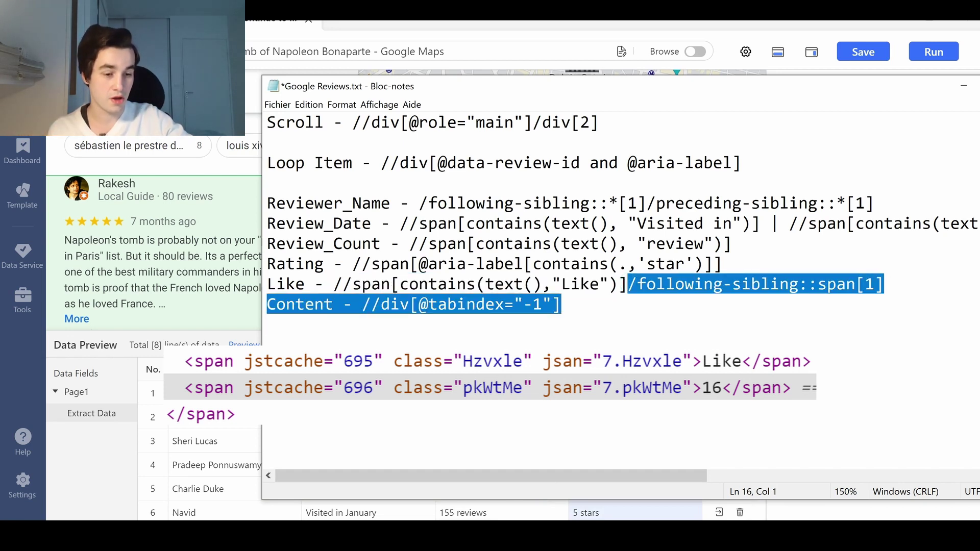
key(Right)
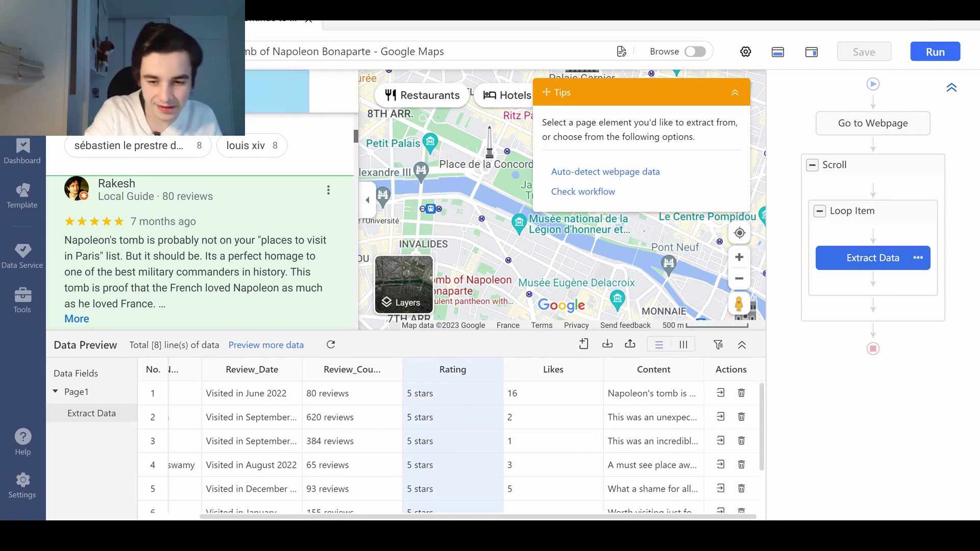
scroll(103, 249, down, 1)
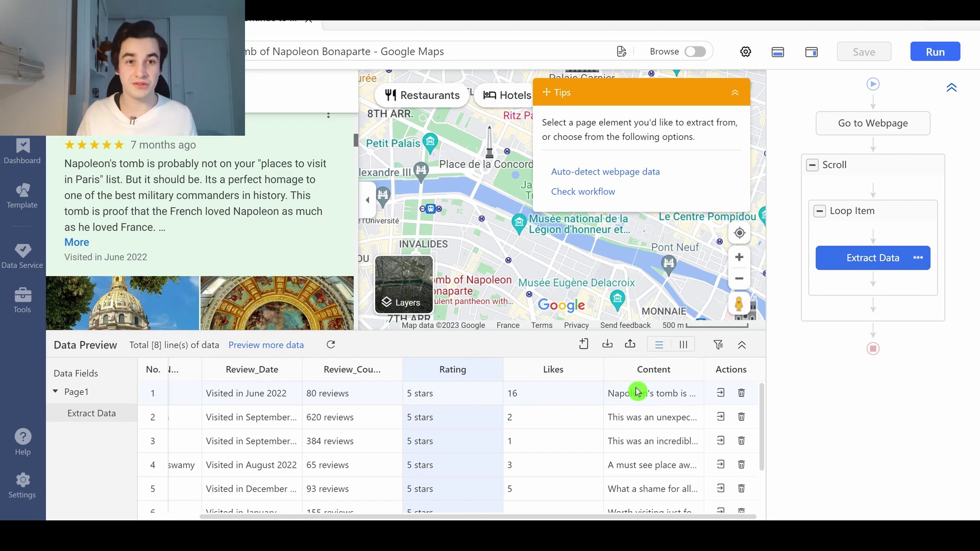
Start inserting a new step between Scroll and the review Loop Item
click(873, 189)
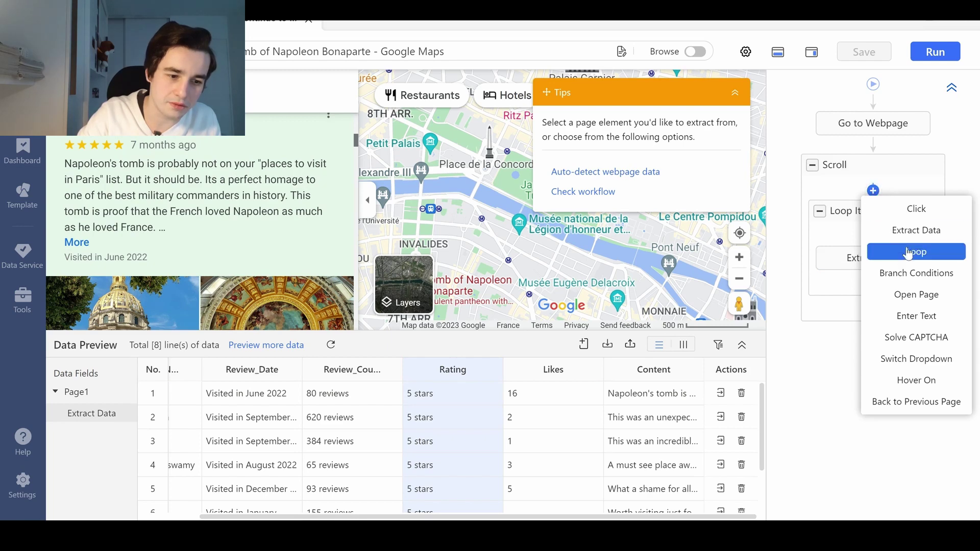
Insert Branch Conditions and rename the branches If Long Reviews and If Short Reviews
click(922, 276)
mouse_move(770, 242)
mouse_down()
mouse_move(457, 200)
mouse_move(569, 234)
mouse_move(645, 236)
mouse_up()
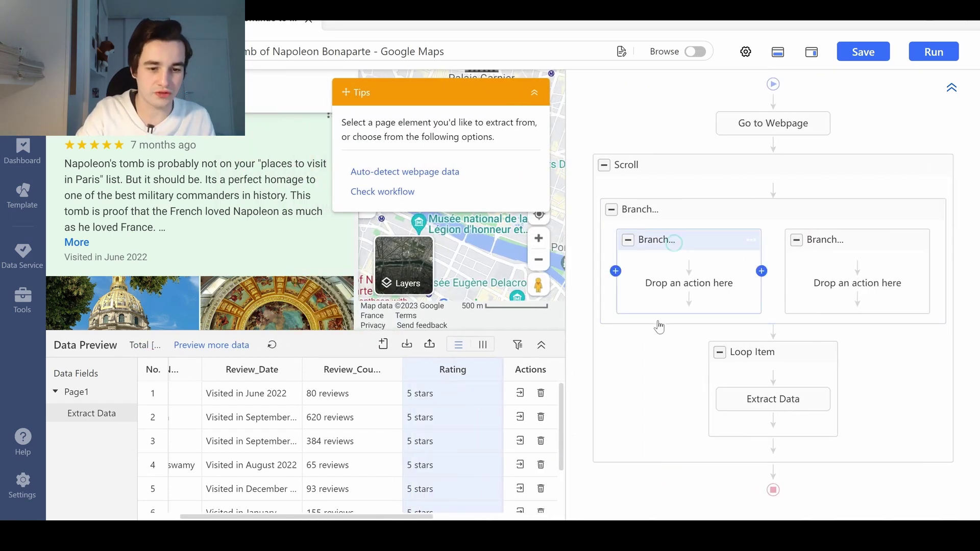
double_click(635, 293)
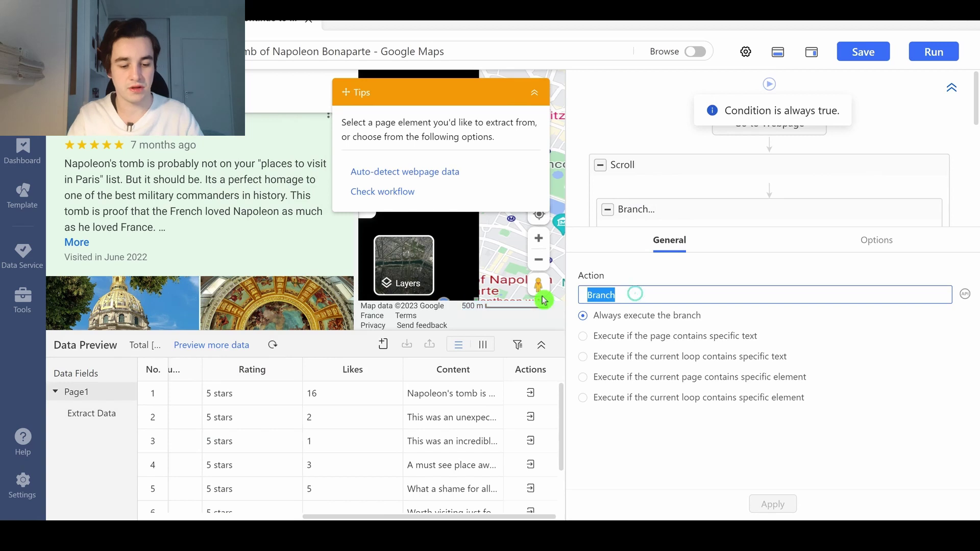
text(If Lon)
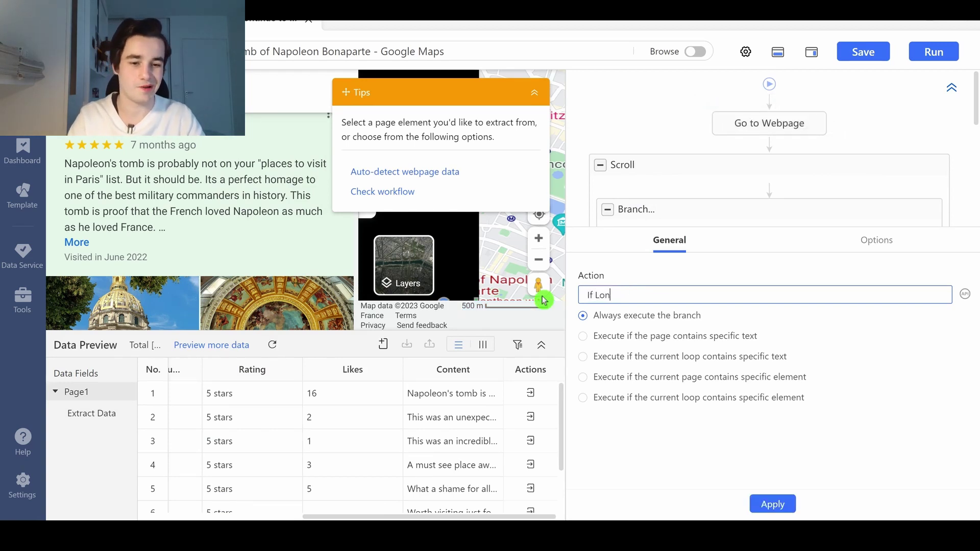
text(g Reviews)
scroll(769, 154, down, 1)
click(850, 164)
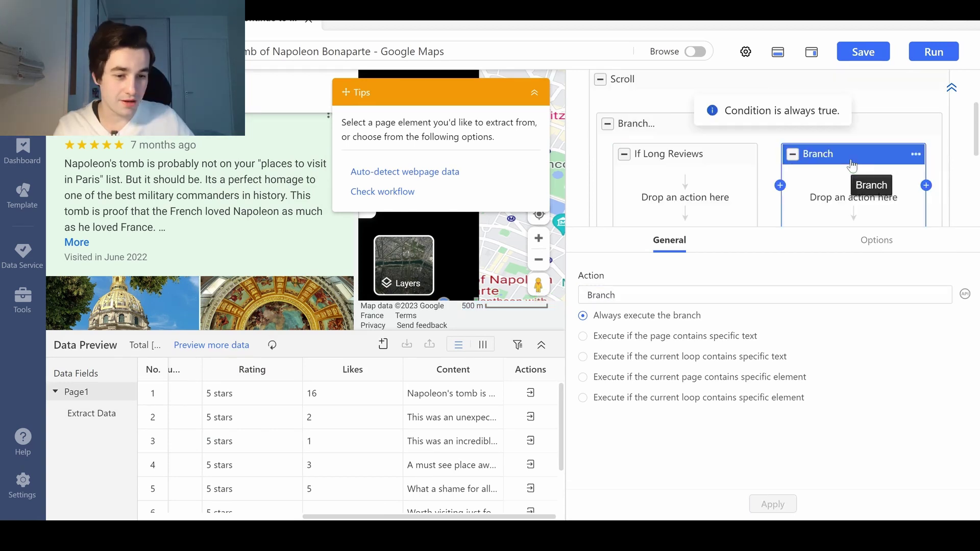
double_click(601, 295)
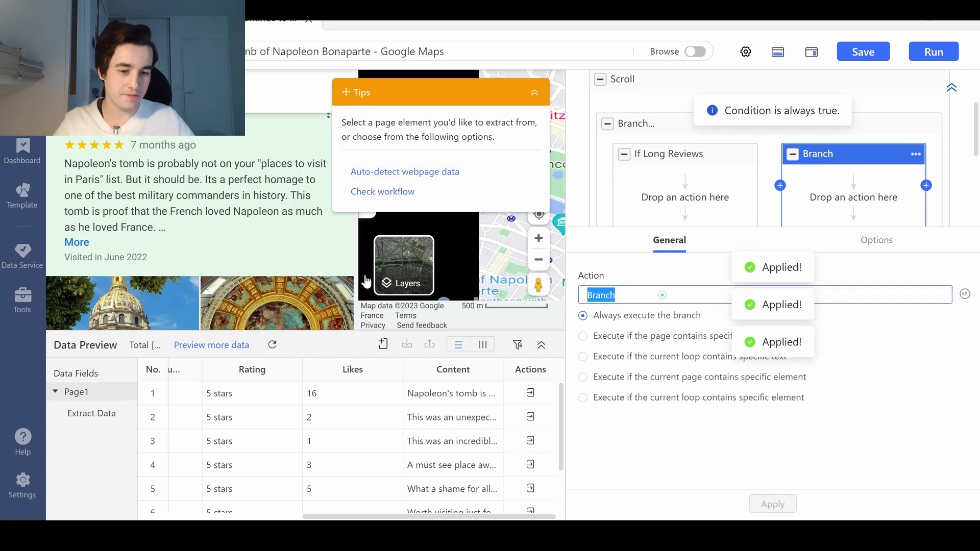
text(If)
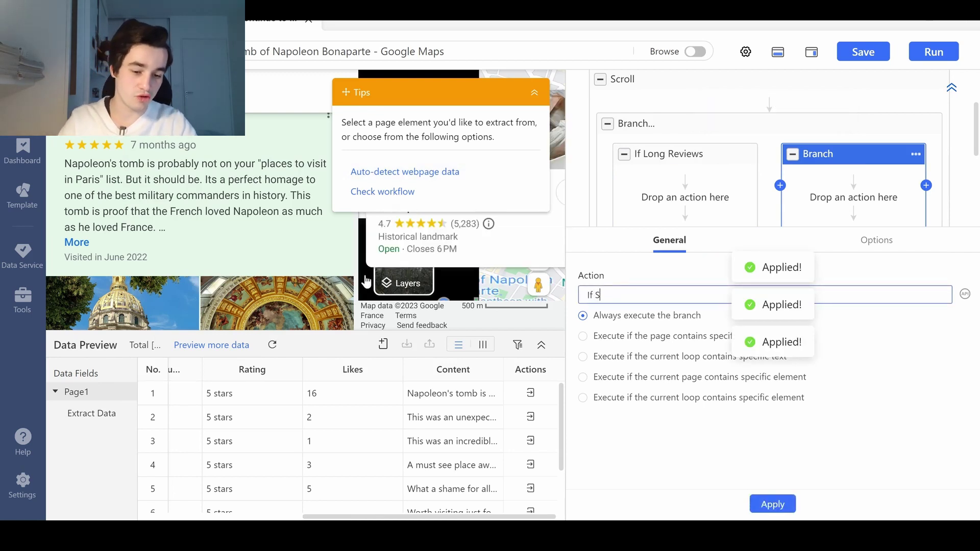
text(Short Reviews)
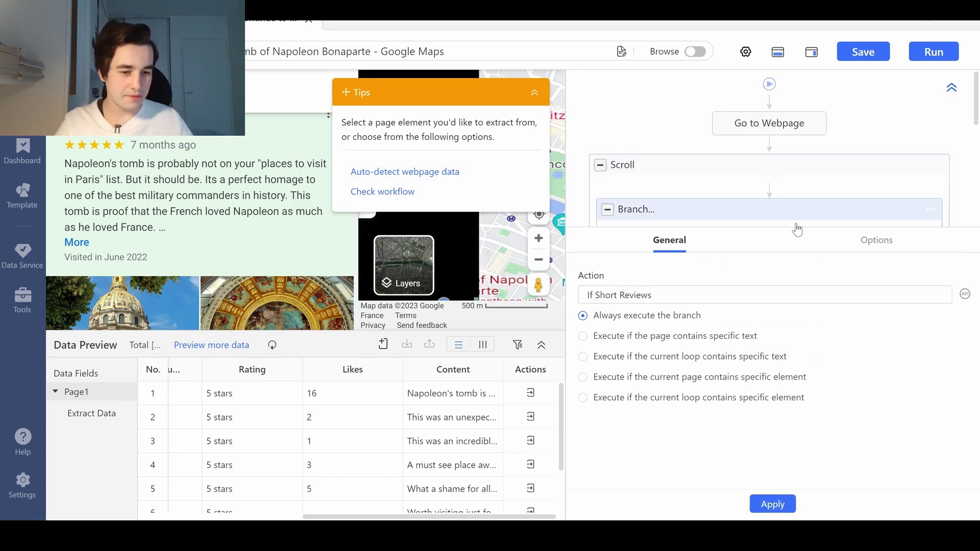
scroll(800, 176, down, 3)
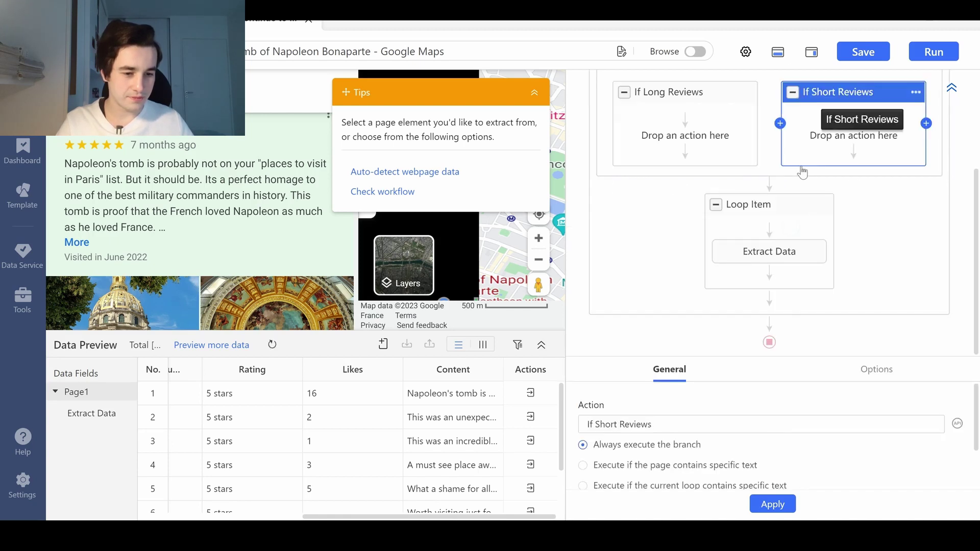
Drag the review Loop Item inside the If Short Reviews branch
click(766, 204)
drag(836, 138, 853, 153)
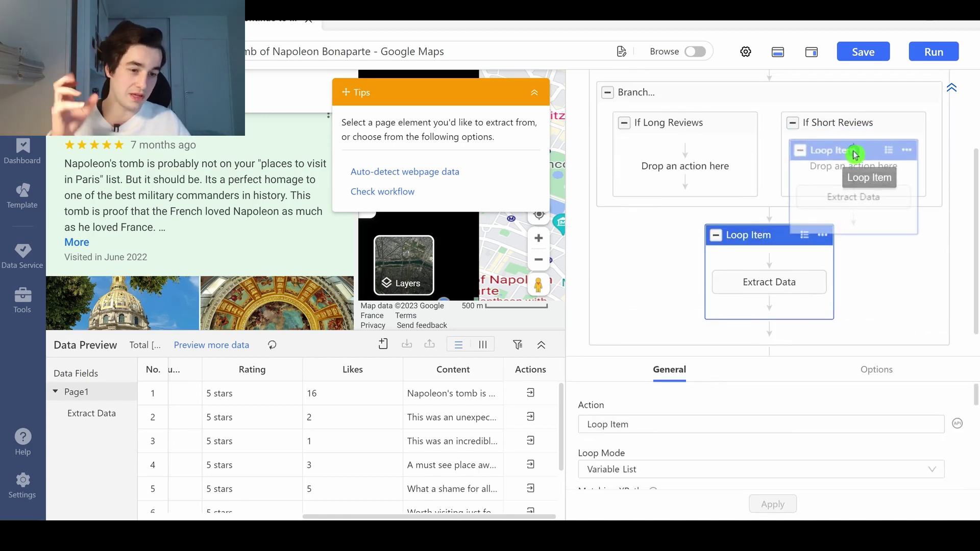
drag(853, 153, 853, 157)
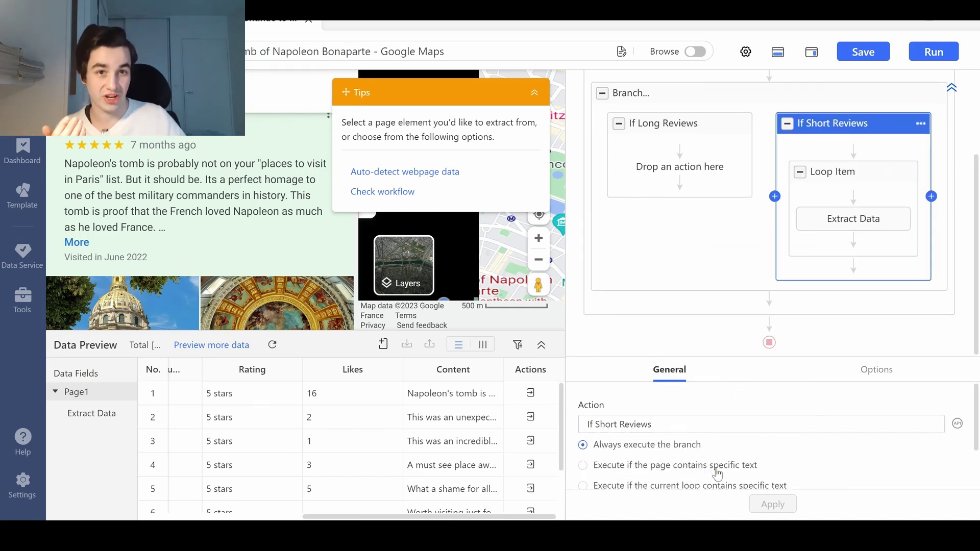
Set If Long Reviews to execute only when the current loop contains the text More and apply it
click(702, 126)
scroll(671, 469, down, 2)
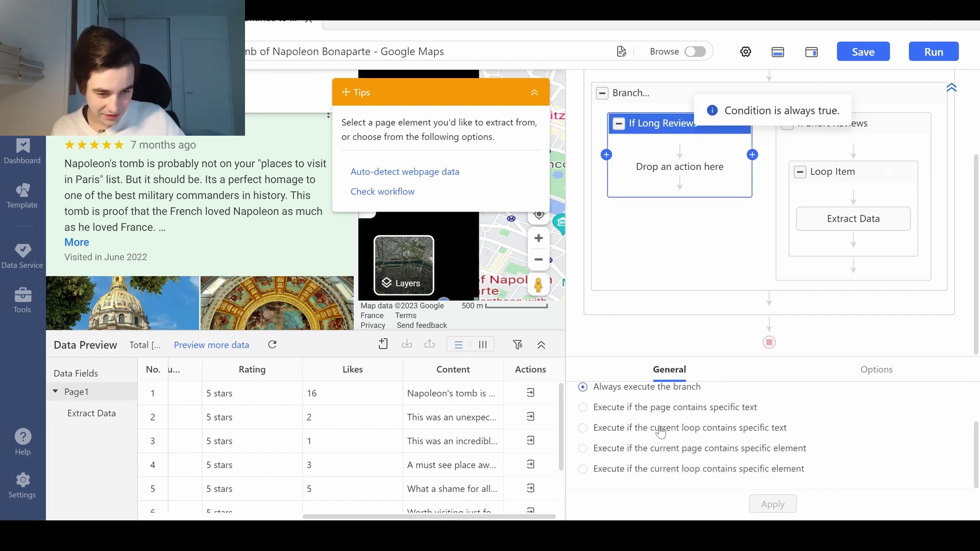
click(691, 431)
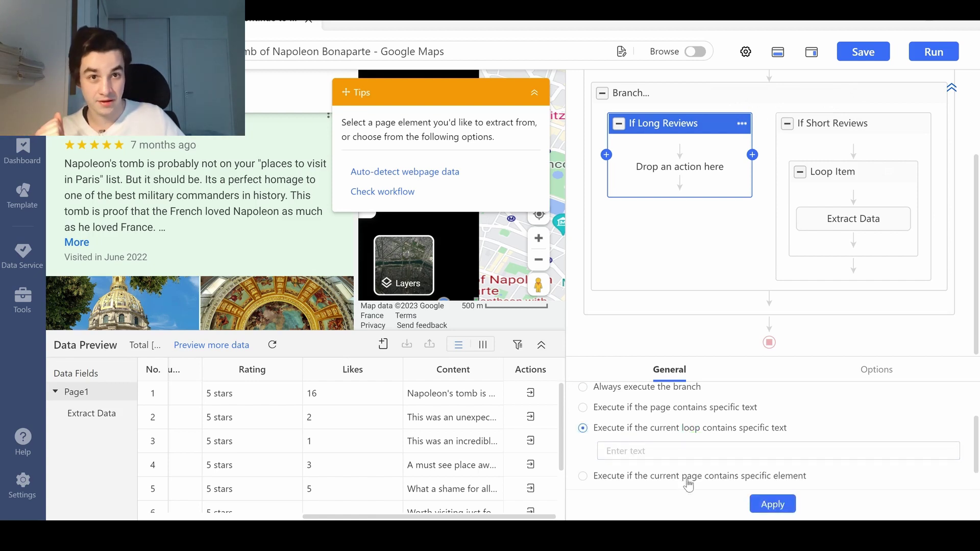
click(688, 451)
text(More)
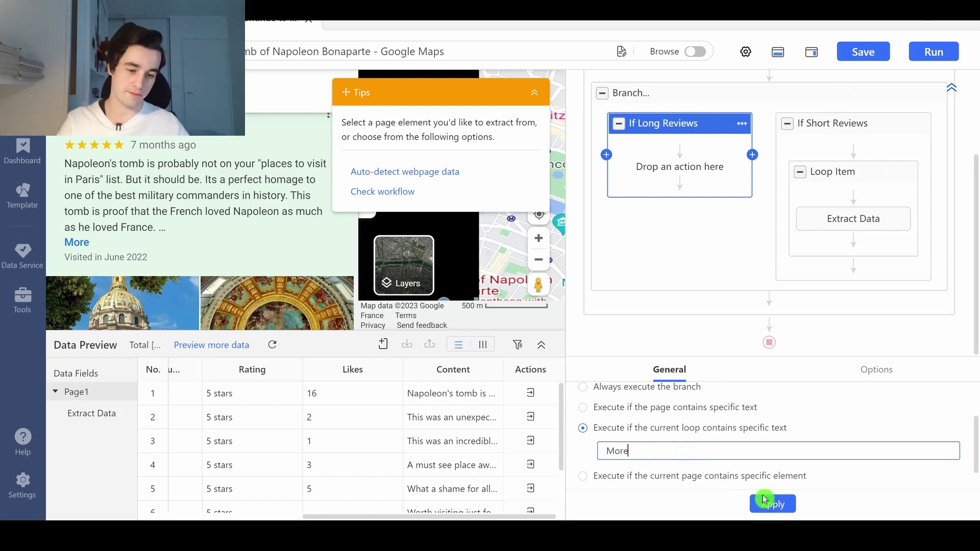
click(771, 506)
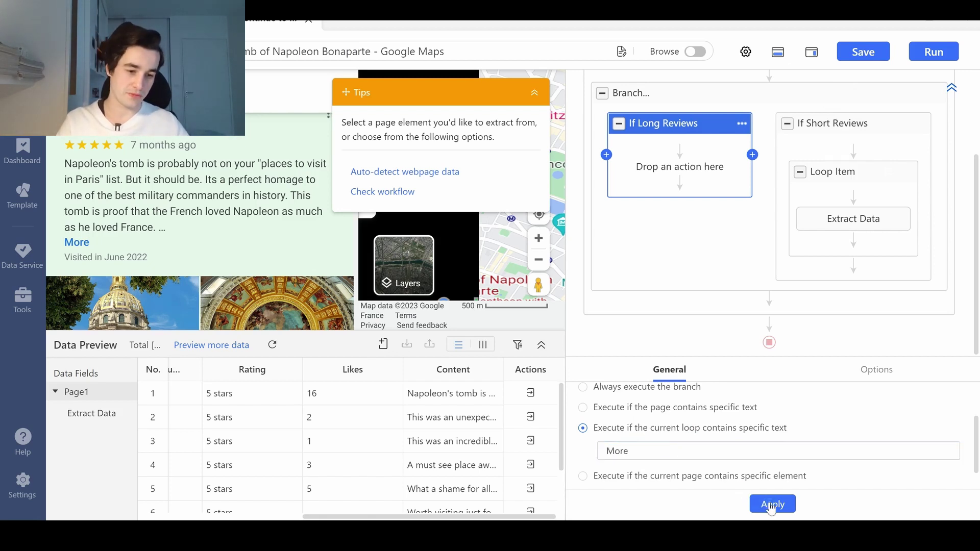
click(679, 147)
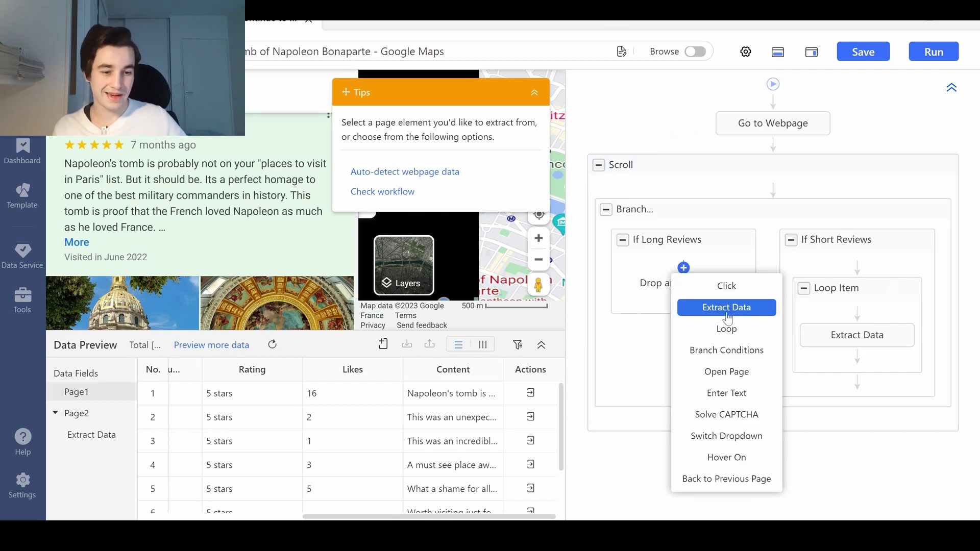
Add a Click Item step under If Long Reviews set to Load with AJAX and a 10s timeout, then apply
click(712, 295)
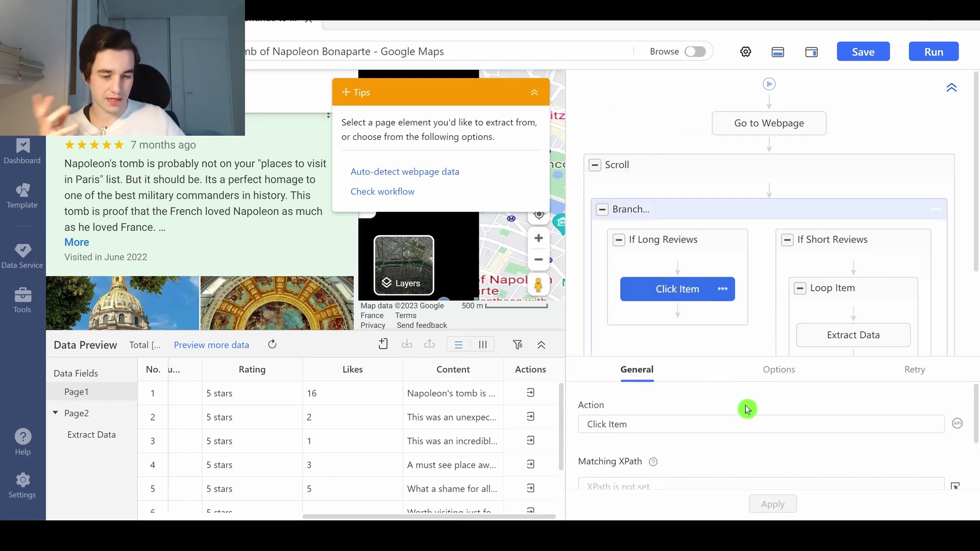
scroll(735, 437, down, 1)
click(779, 369)
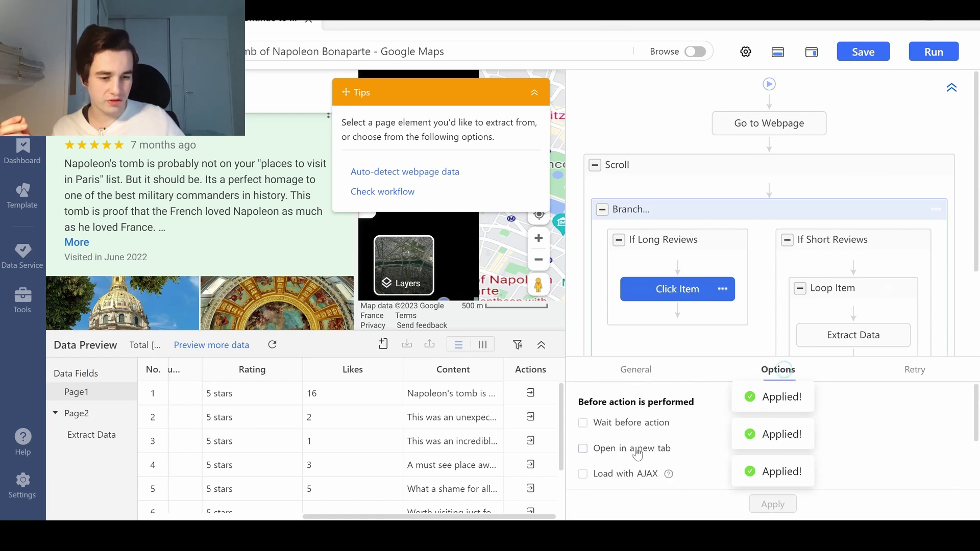
click(641, 427)
scroll(594, 424, down, 2)
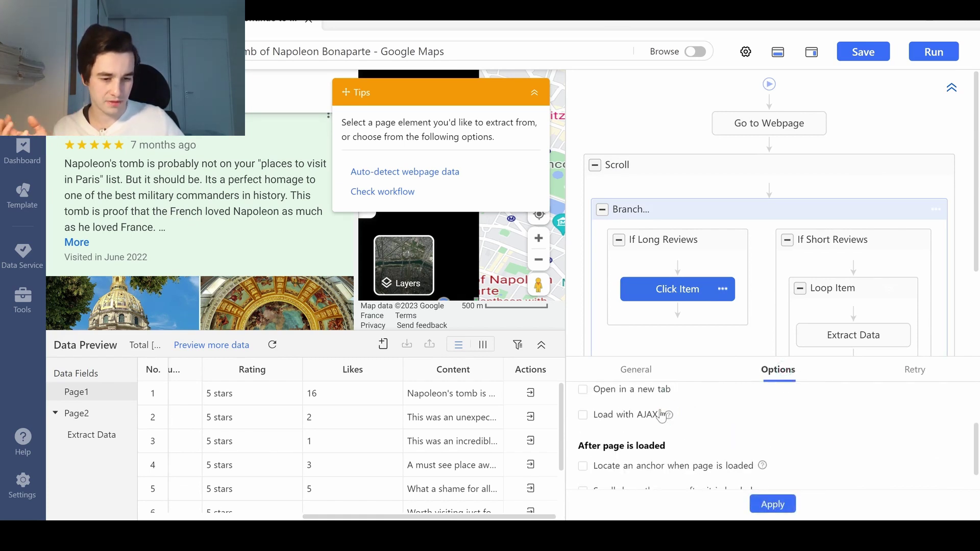
click(620, 423)
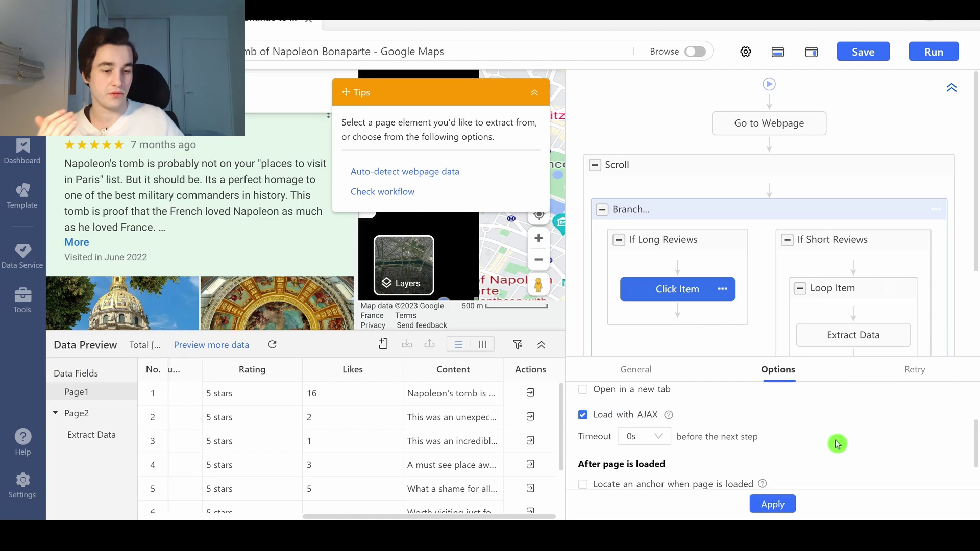
click(663, 436)
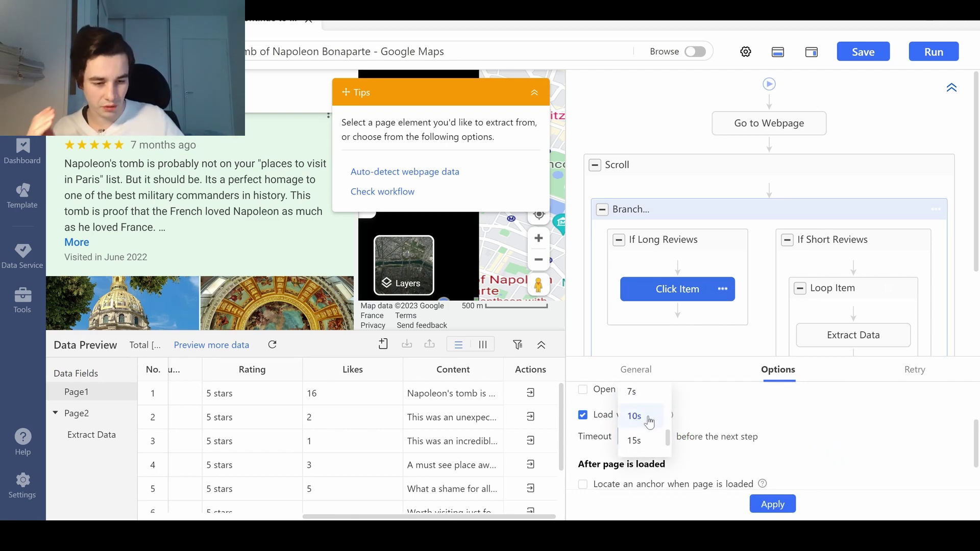
click(648, 421)
click(769, 505)
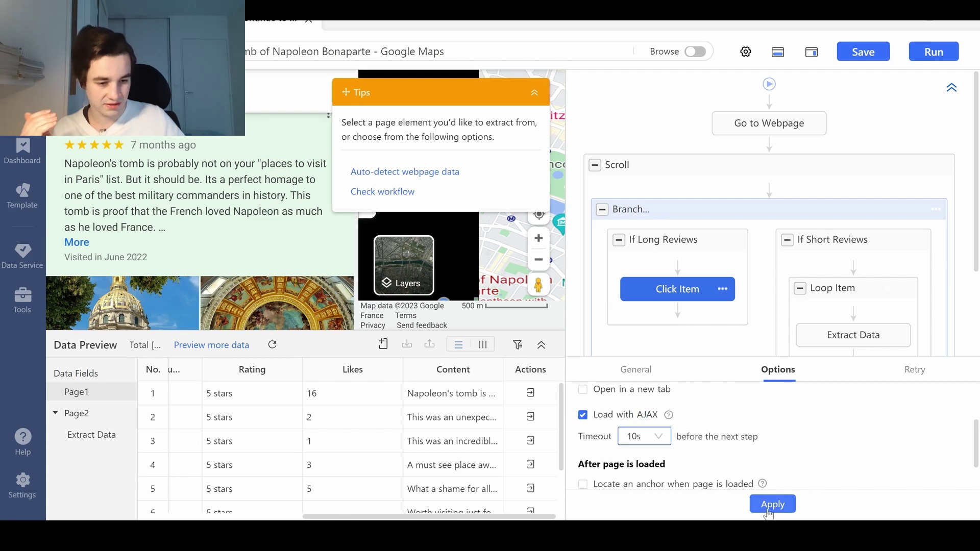
click(636, 370)
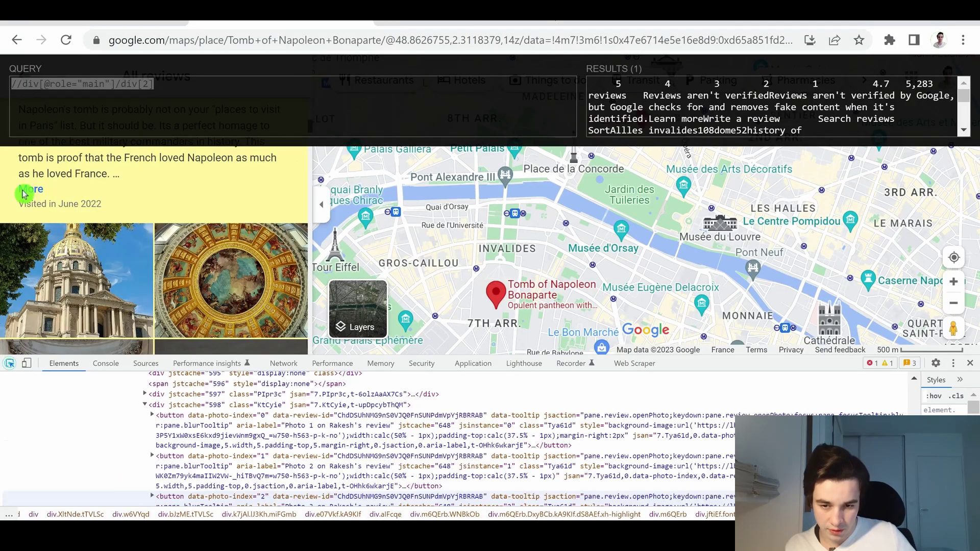
scroll(274, 454, down, 2)
scroll(262, 409, up, 2)
scroll(295, 437, down, 2)
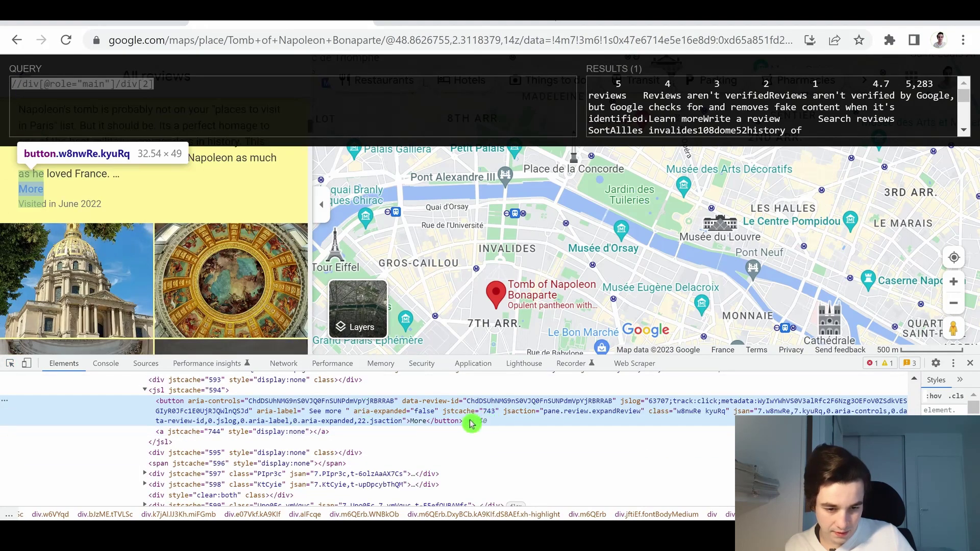
Replace the XPath Helper query with //button[contains(text(),"More")] matching seven More buttons and select it
click(214, 96)
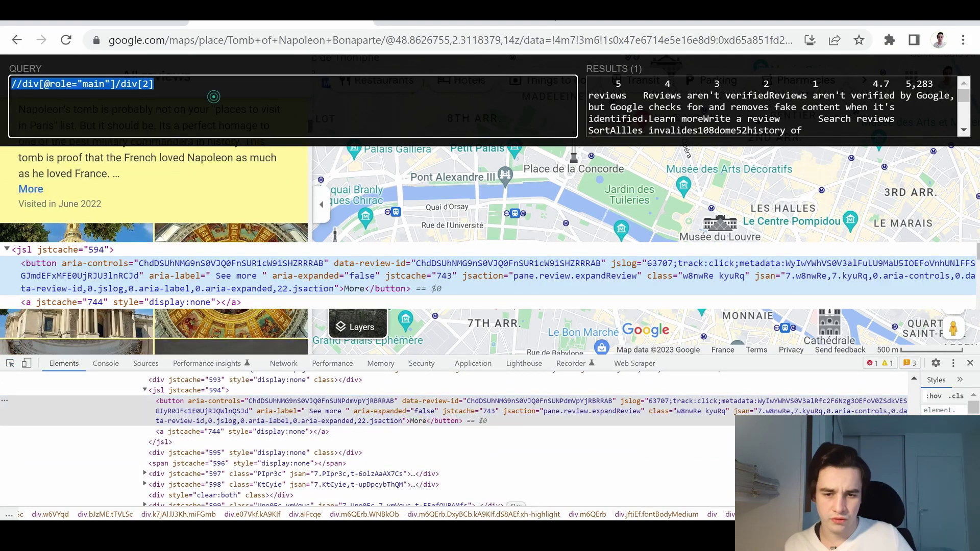
text(//butto)
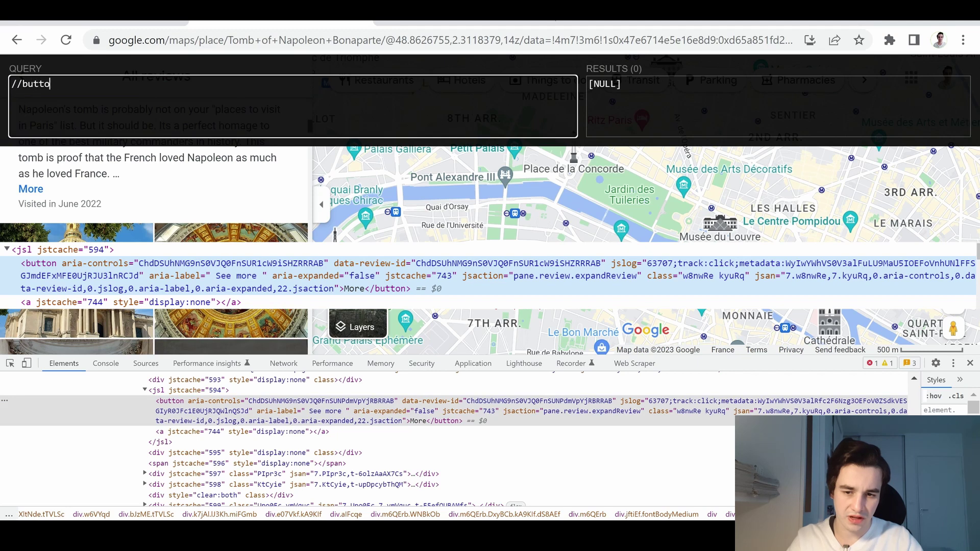
text(n[contains(text(),"More)
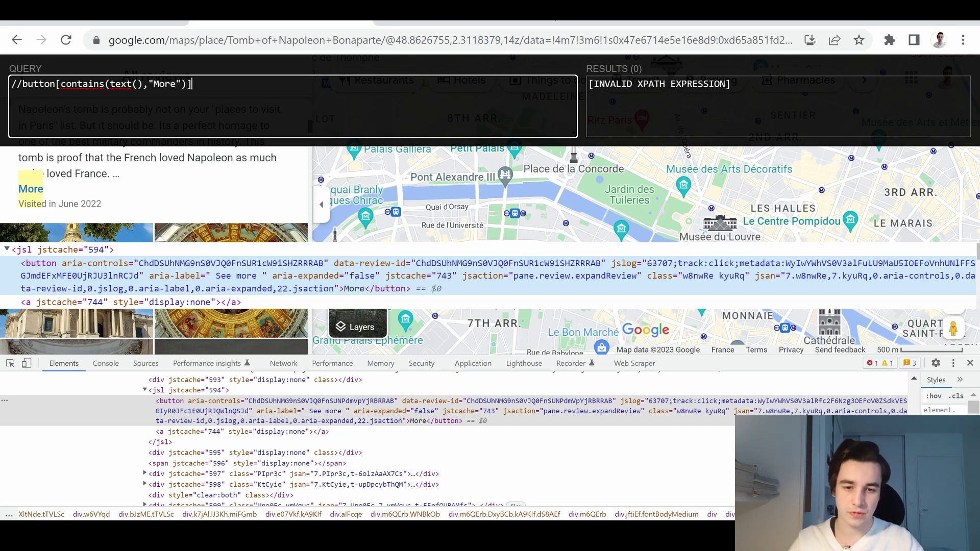
key(ctrl+a)
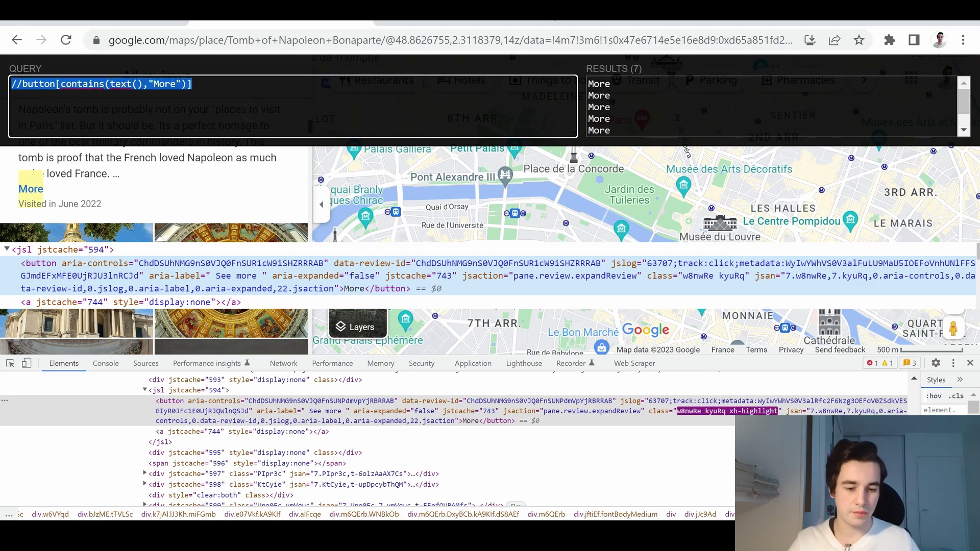
Set the Click Item's Matching XPath to //button[contains(text(),"More")] and apply it
text(//button[contains(text(),"More")])
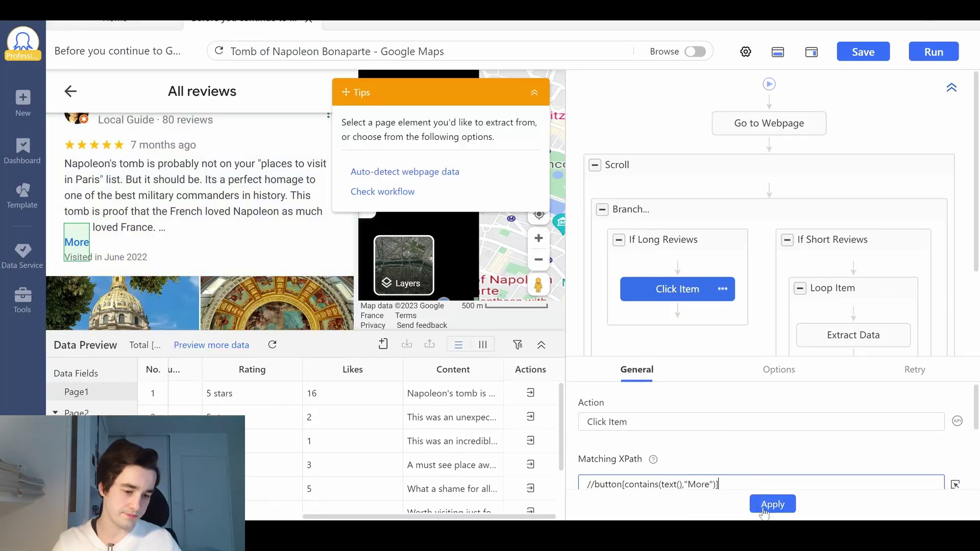
click(772, 504)
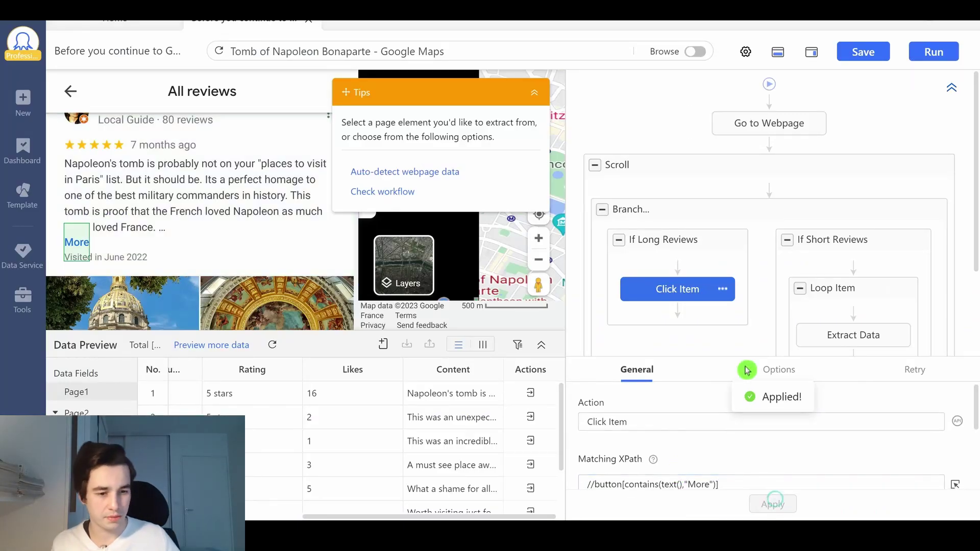
click(657, 249)
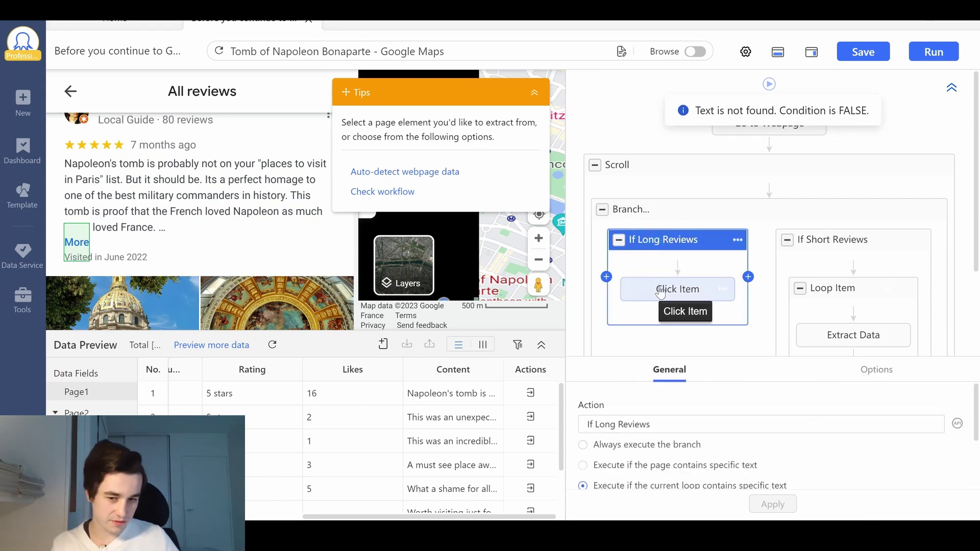
click(660, 288)
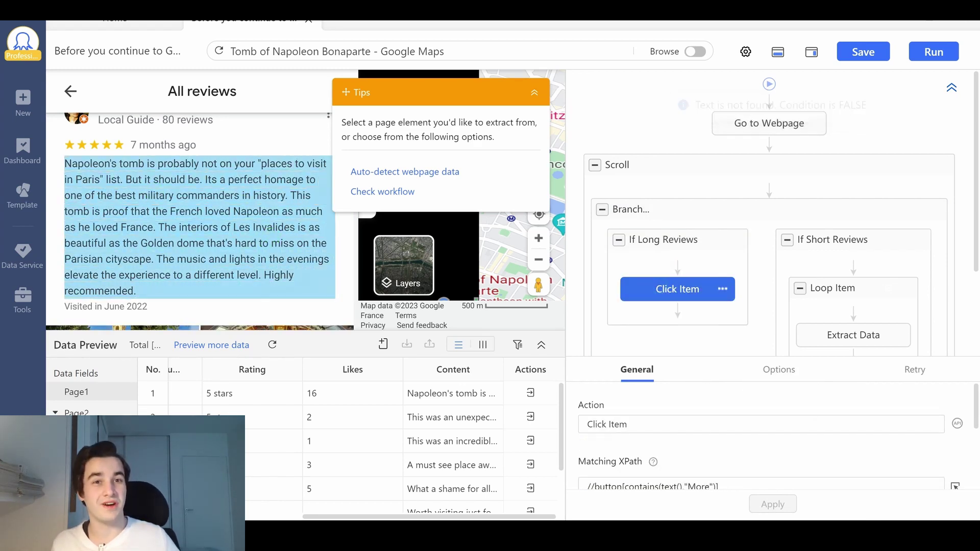
Duplicate the Short Reviews loop with its extraction, place the copy below Click Item in Long Reviews, and save the task
click(848, 287)
scroll(903, 222, down, 3)
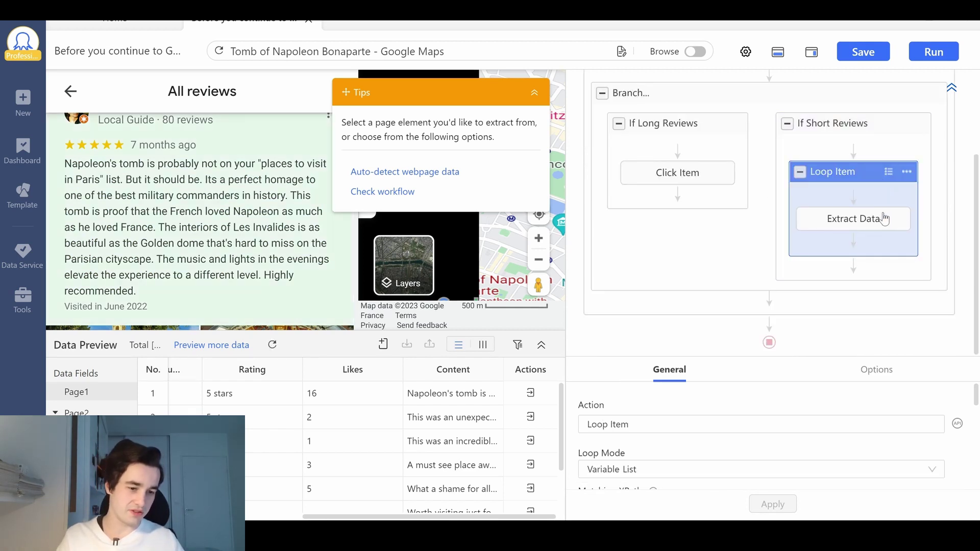
click(864, 203)
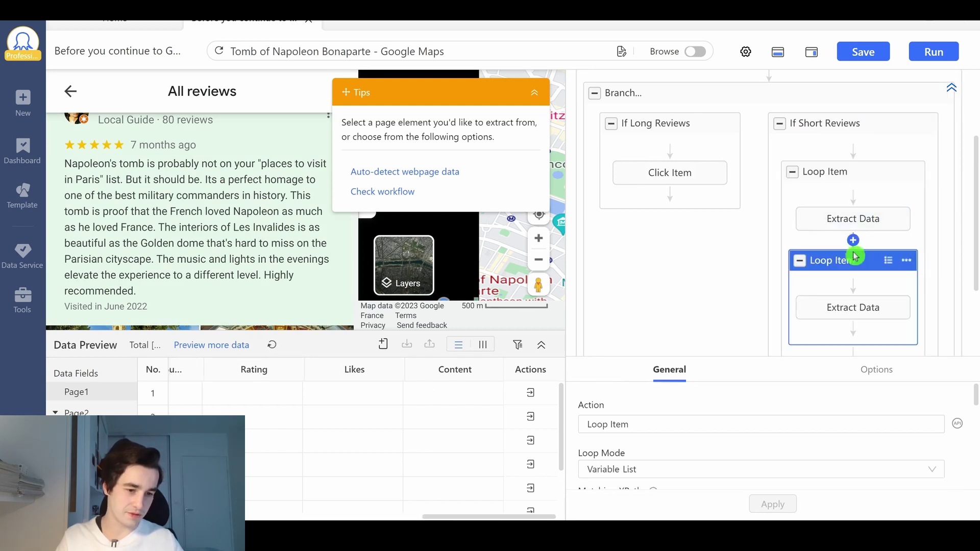
drag(854, 257, 827, 244)
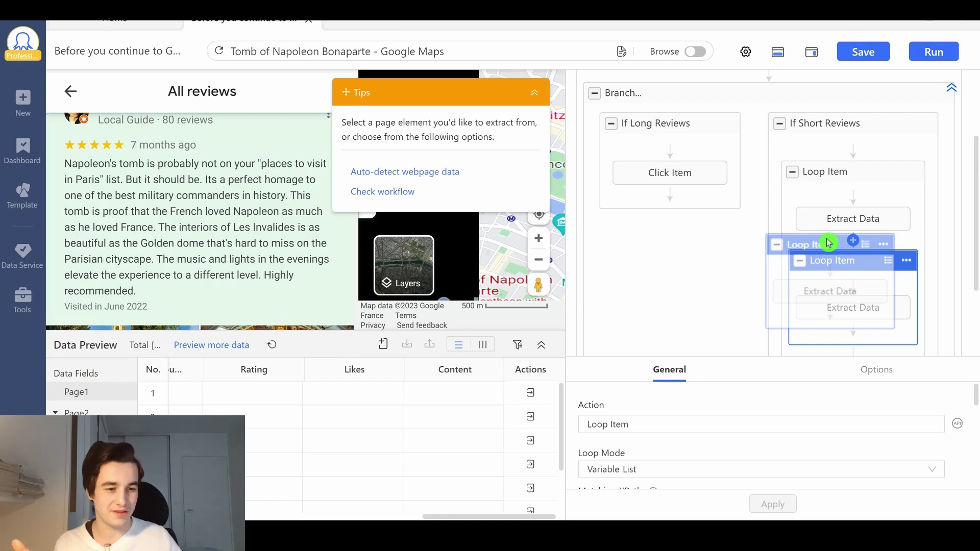
drag(827, 243, 673, 196)
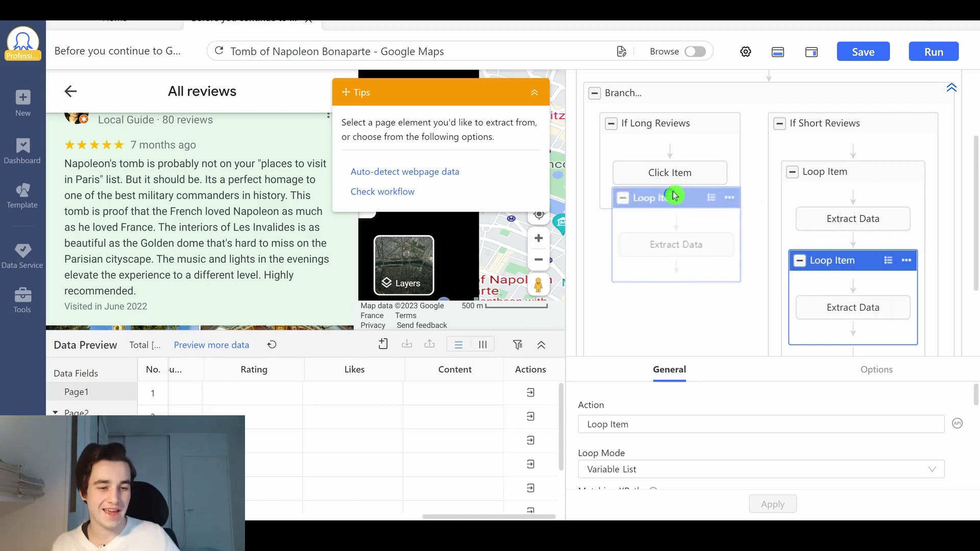
drag(684, 201, 685, 196)
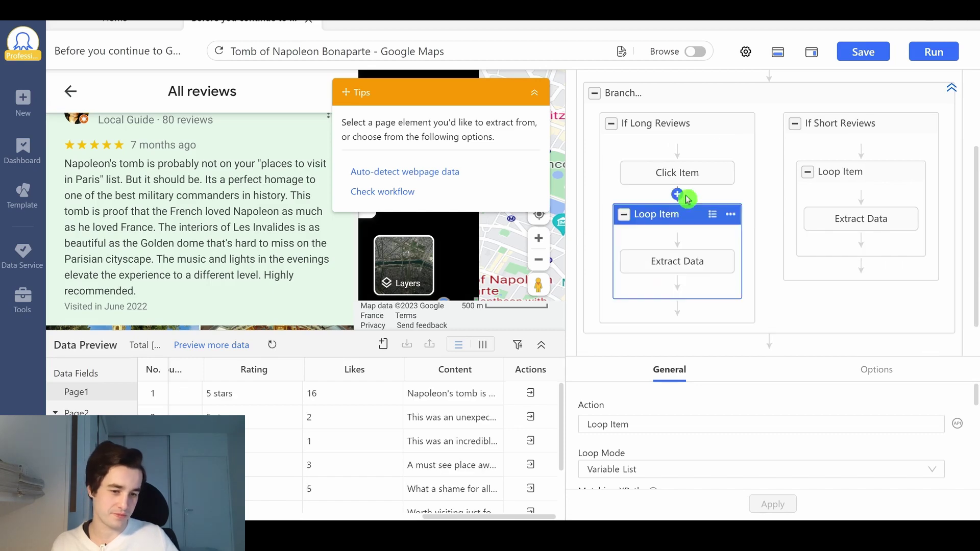
click(862, 52)
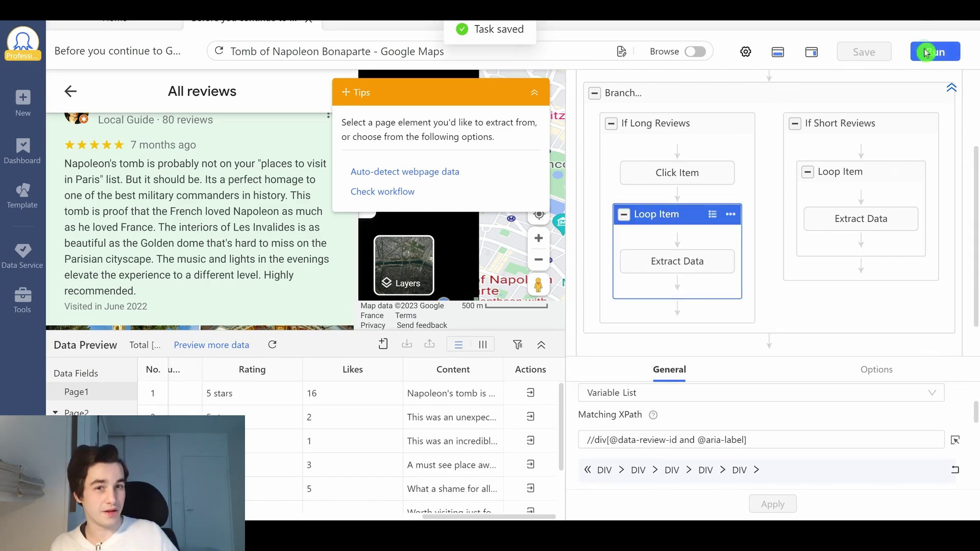
Run the task to completion with 1140 review lines extracted and start exporting them
click(926, 51)
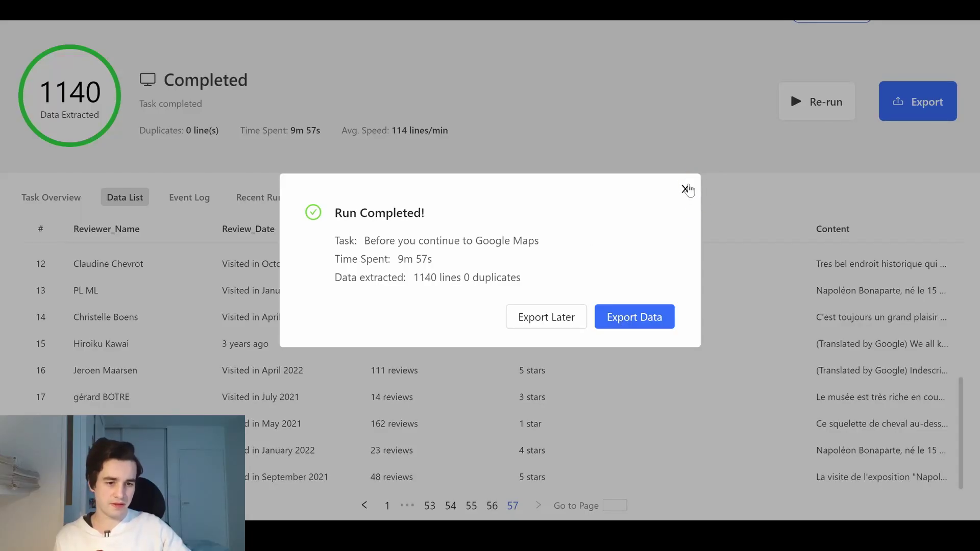
click(686, 189)
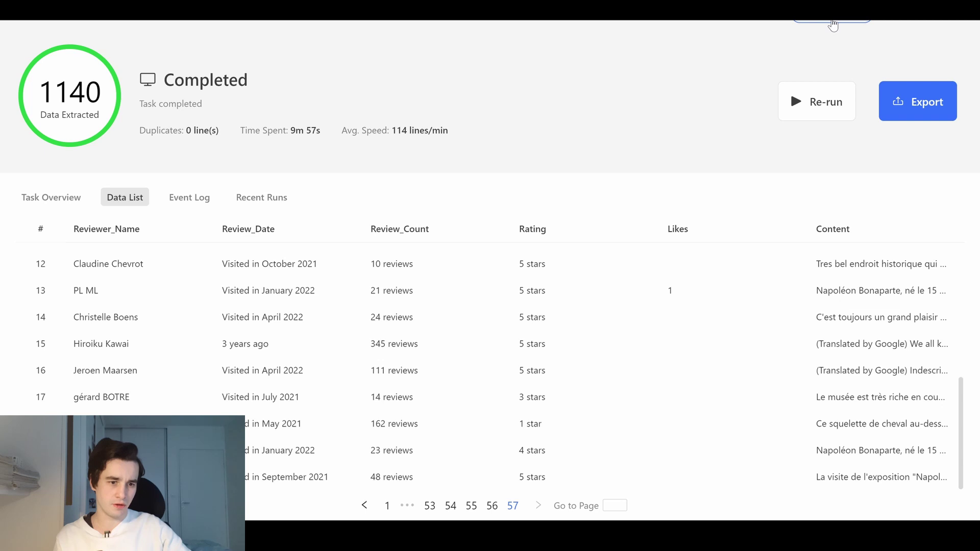
click(820, 15)
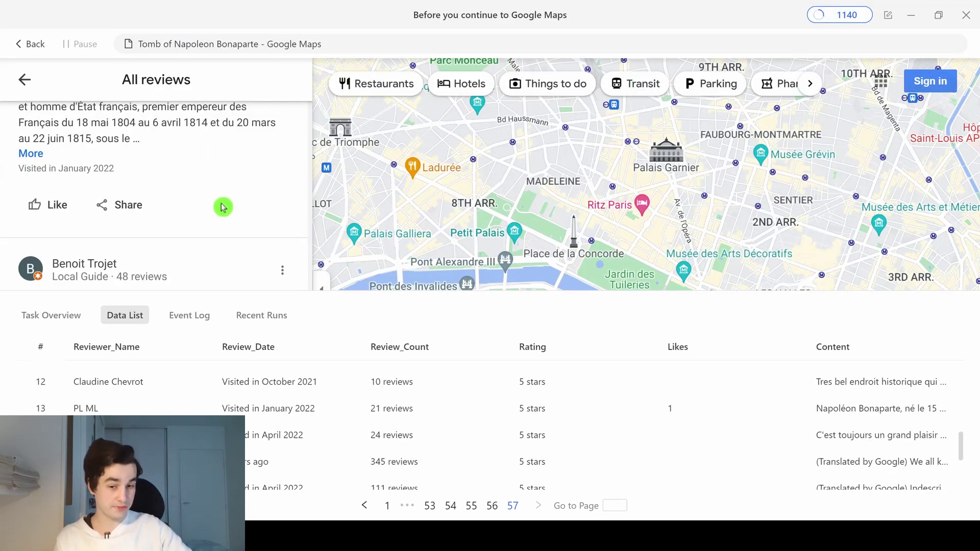
scroll(222, 207, down, 2)
scroll(217, 204, down, 2)
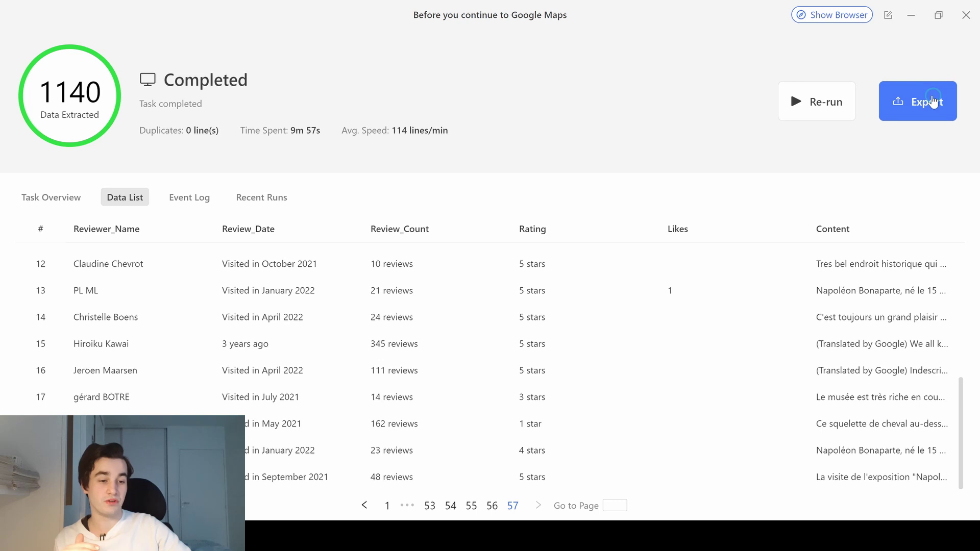
click(932, 102)
Confirm exporting the 1140 reviews to an Excel xlsx file
click(635, 375)
scroll(268, 252, down, 1)
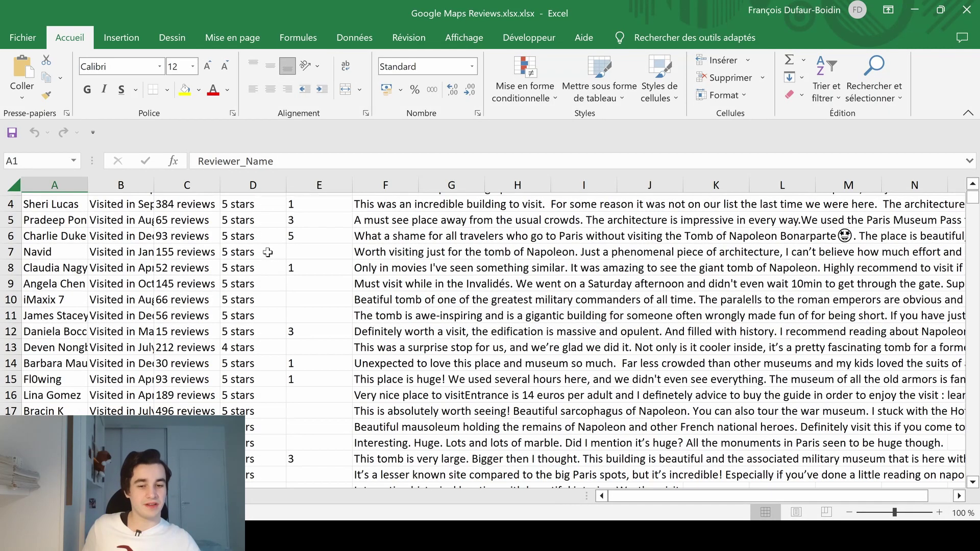
scroll(267, 251, down, 3)
scroll(267, 252, down, 1)
scroll(268, 252, down, 3)
scroll(268, 251, down, 2)
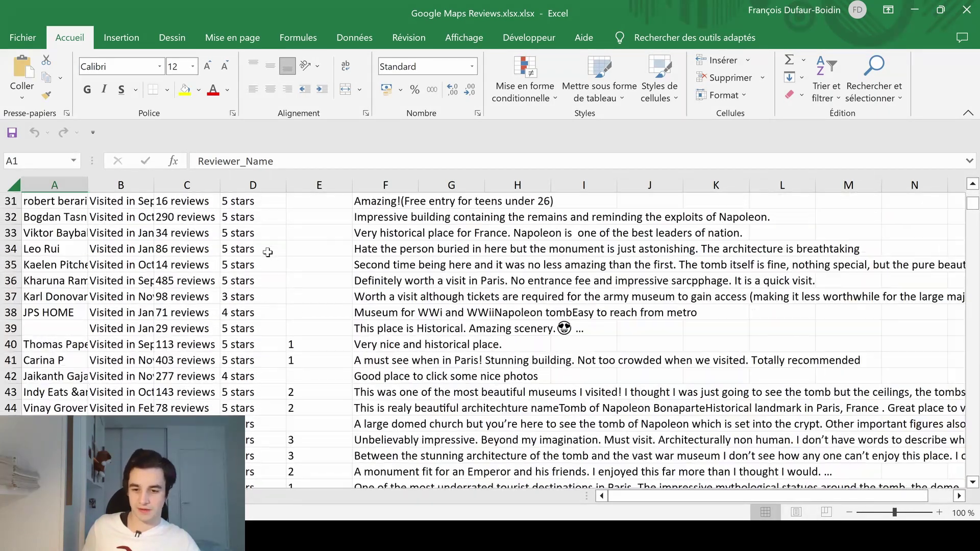